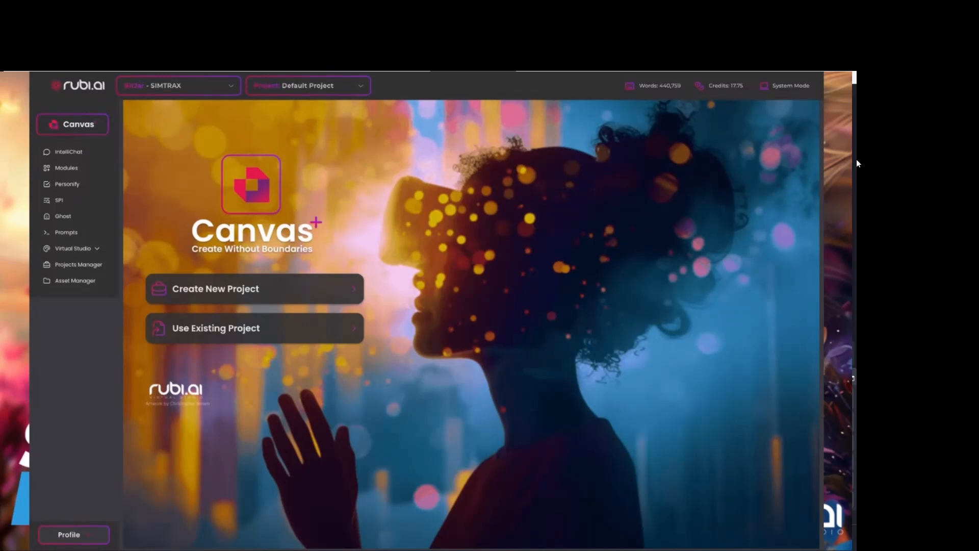
# Open the existing KB Marketing project in Canvas.
pyautogui.click(303, 88)
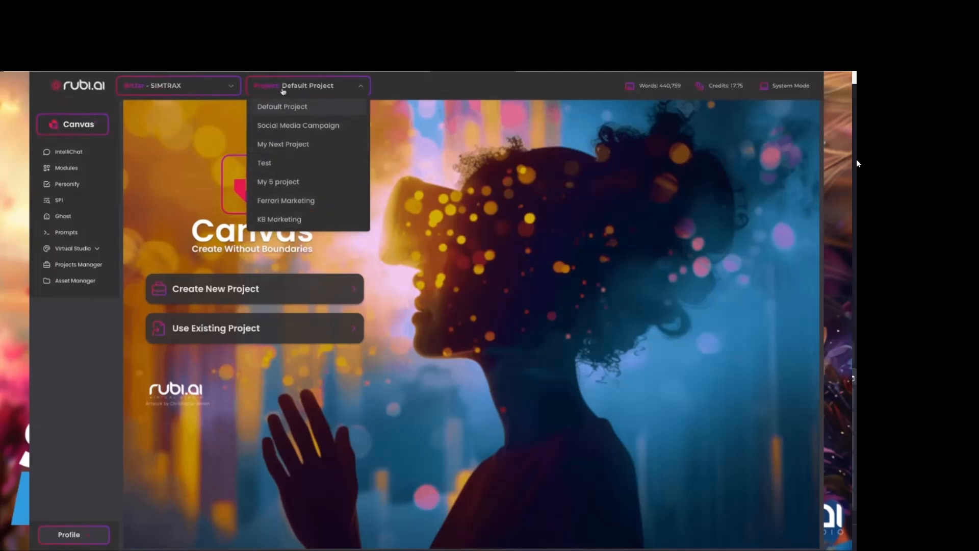
pyautogui.click(217, 171)
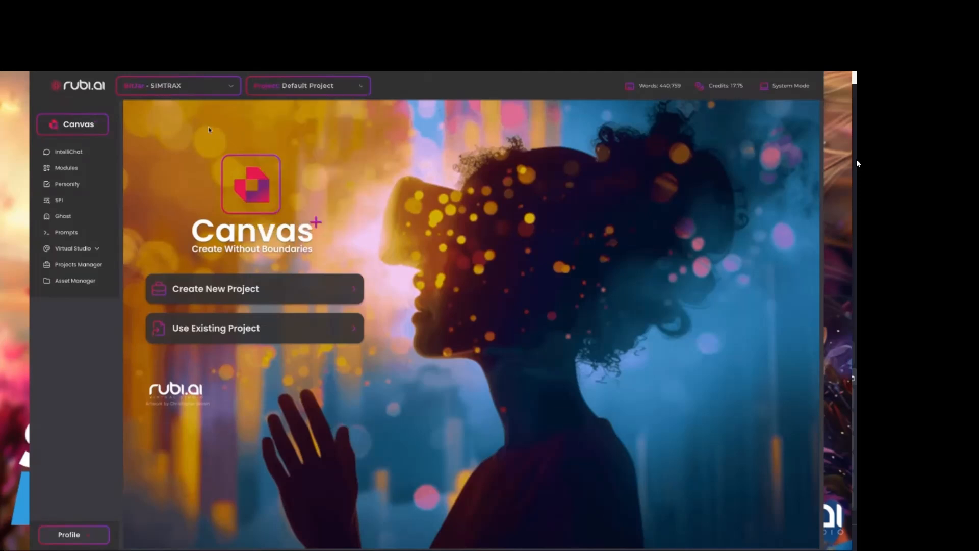
pyautogui.click(202, 327)
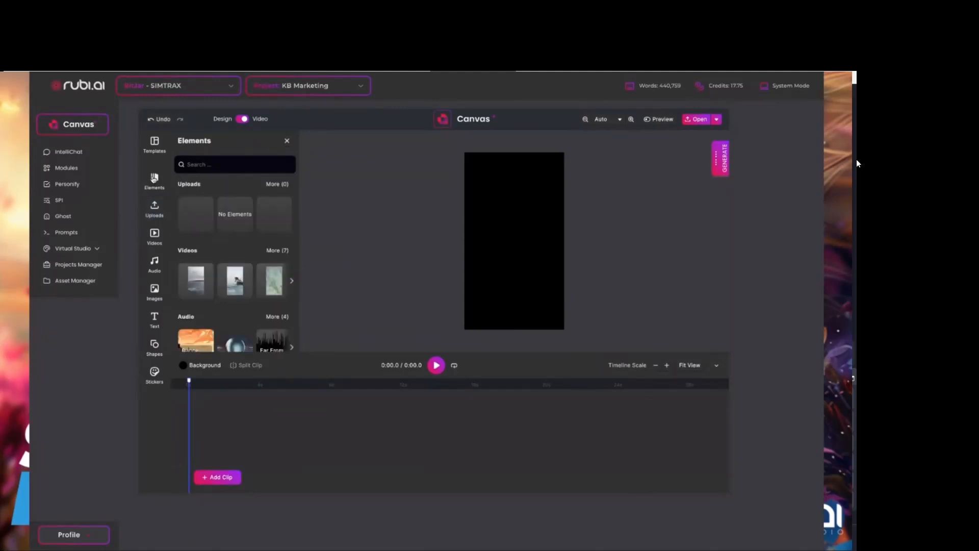
# Set the video page format to HD (High Definition) 720p 16:9.
pyautogui.scroll(-1, 230, 232)
pyautogui.scroll(5, 229, 232)
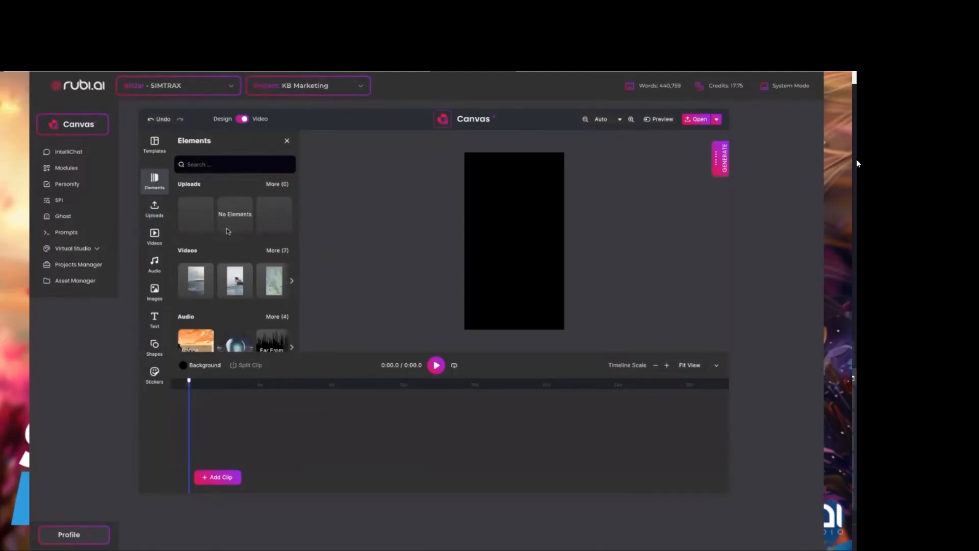
pyautogui.click(155, 146)
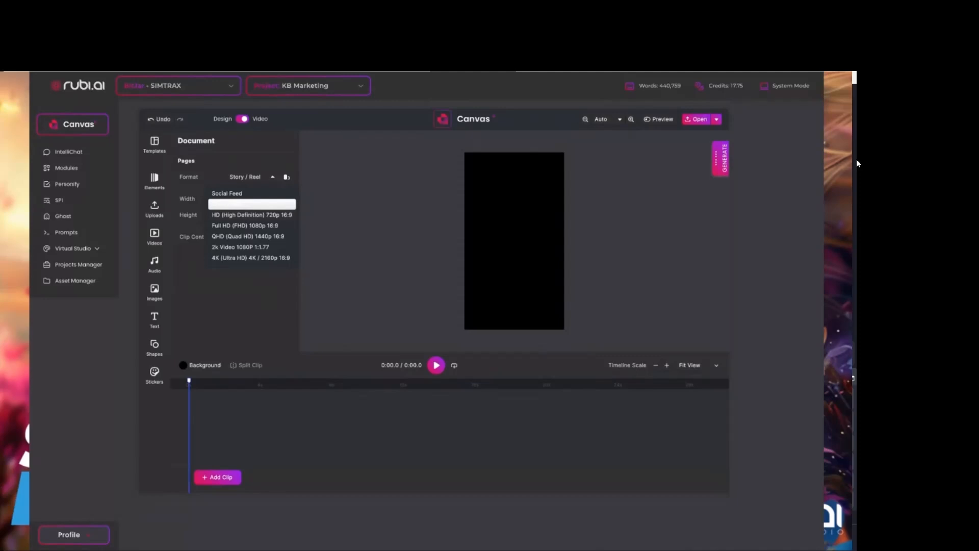
pyautogui.click(230, 215)
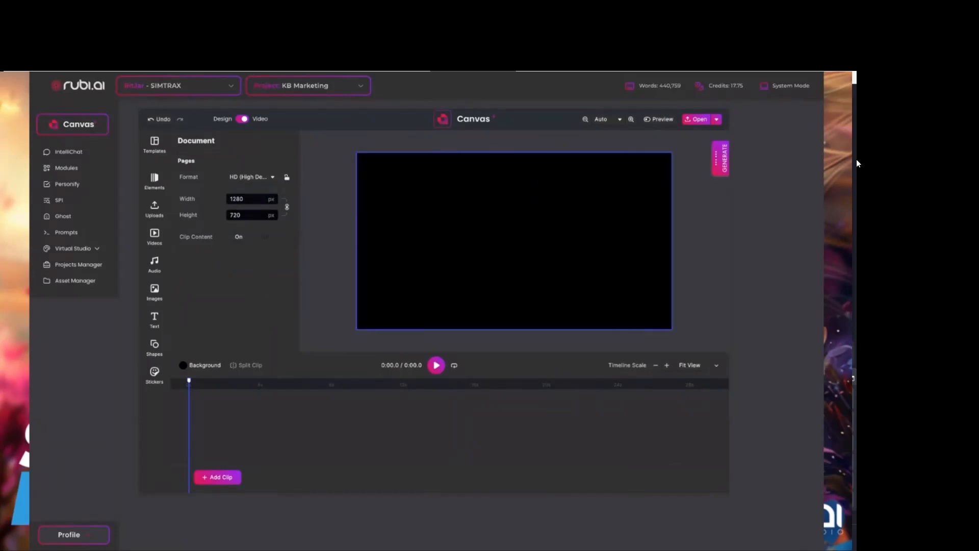
# Look through the text, shape and sticker elements and switch the canvas from Video to Design mode.
pyautogui.click(155, 184)
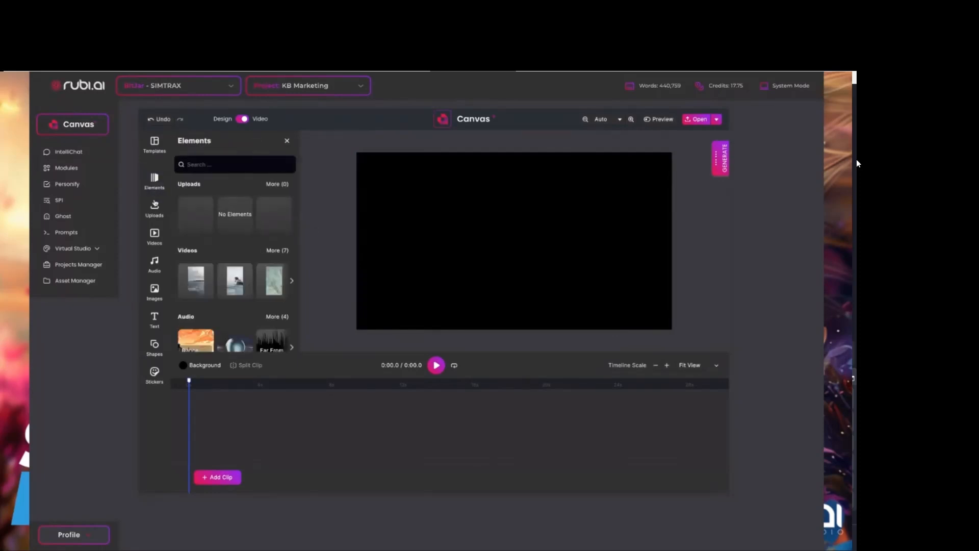
pyautogui.scroll(-5, 228, 235)
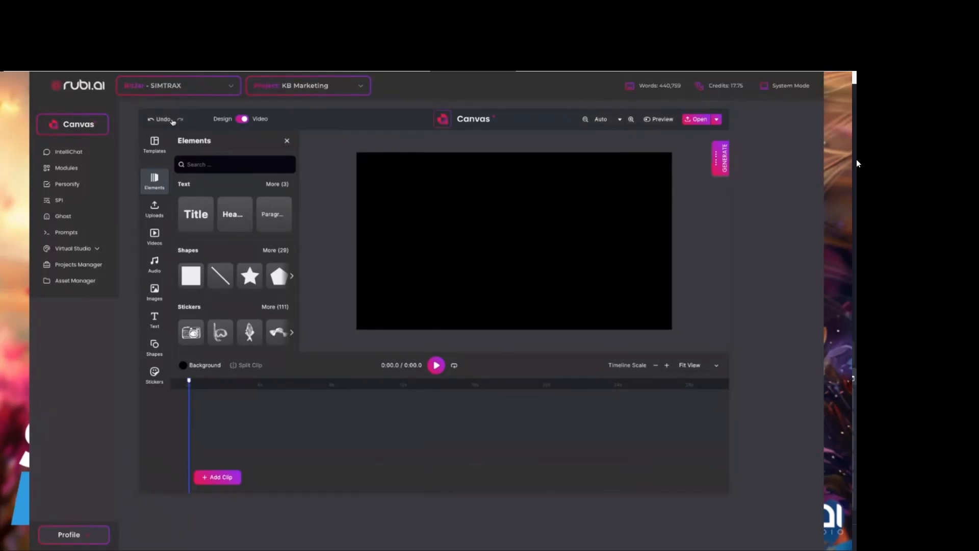
pyautogui.click(243, 119)
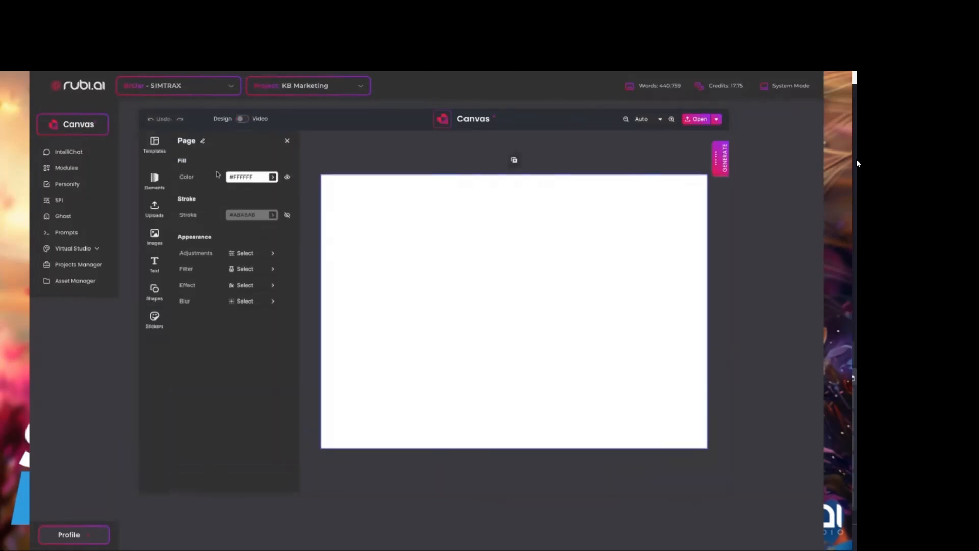
pyautogui.click(247, 120)
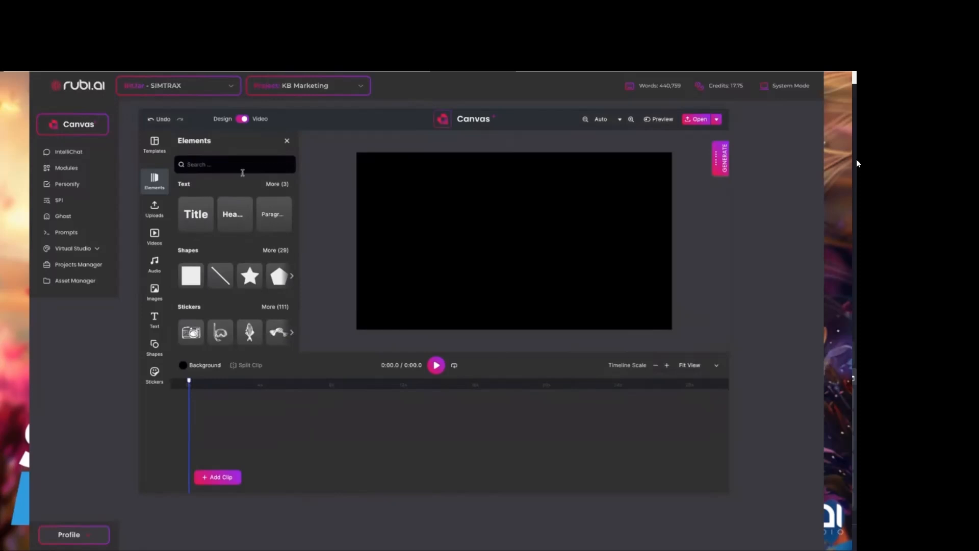
pyautogui.click(240, 120)
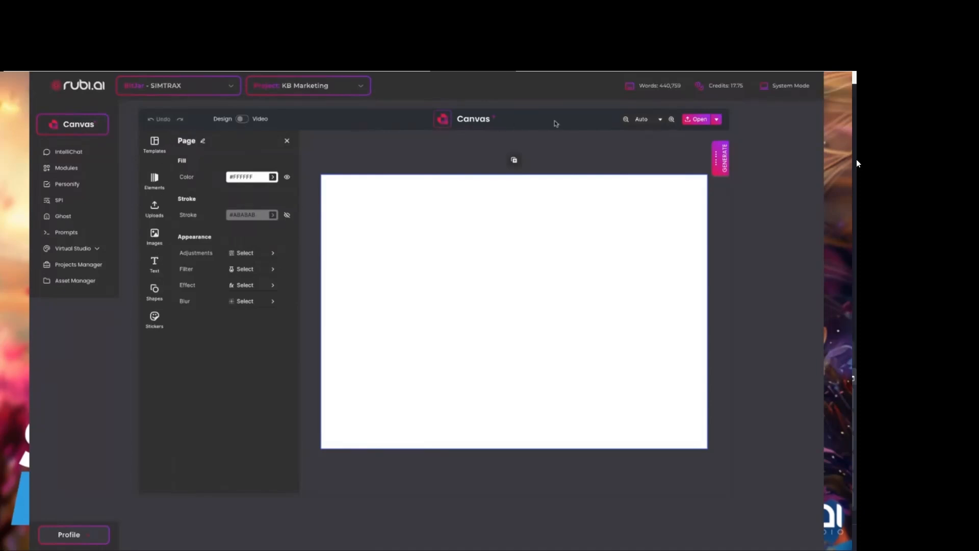
# Open the image generators and compare the Dall-E-3, Leonardo AI, SDXL and MidJourney options.
pyautogui.click(724, 161)
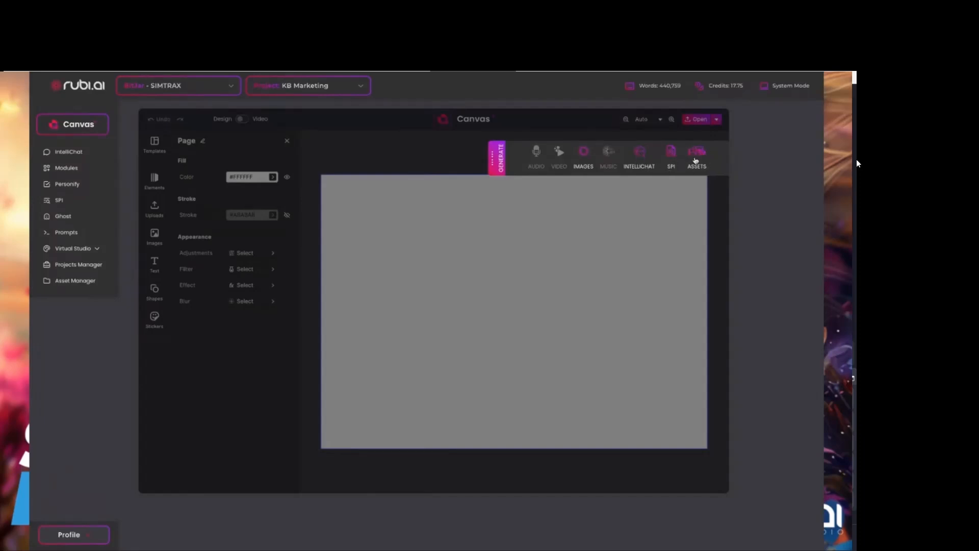
pyautogui.click(585, 154)
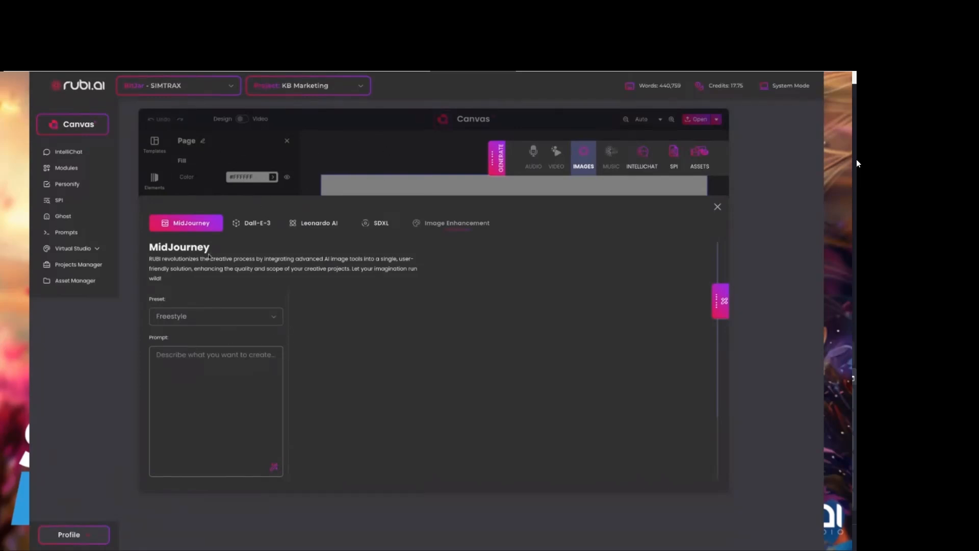
pyautogui.click(262, 224)
pyautogui.click(319, 225)
pyautogui.click(387, 226)
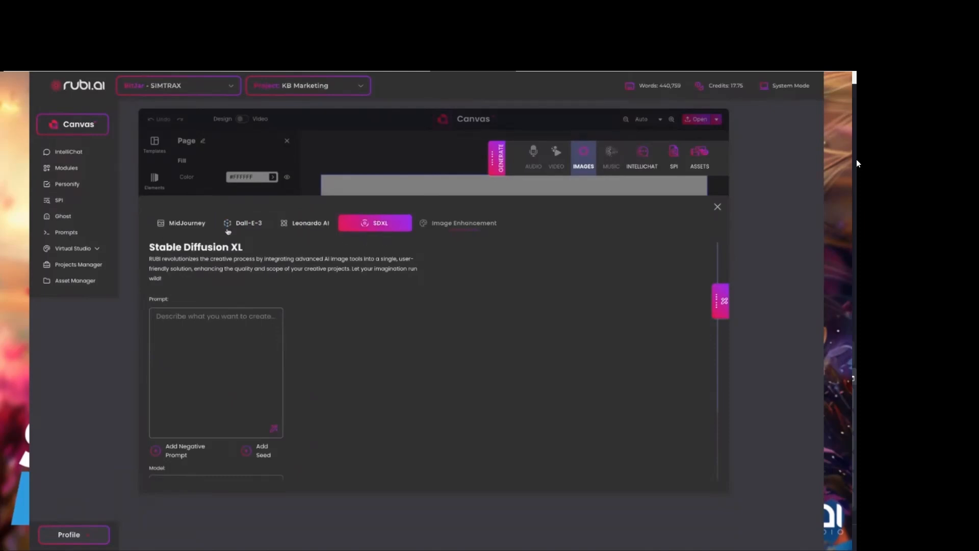
pyautogui.click(182, 226)
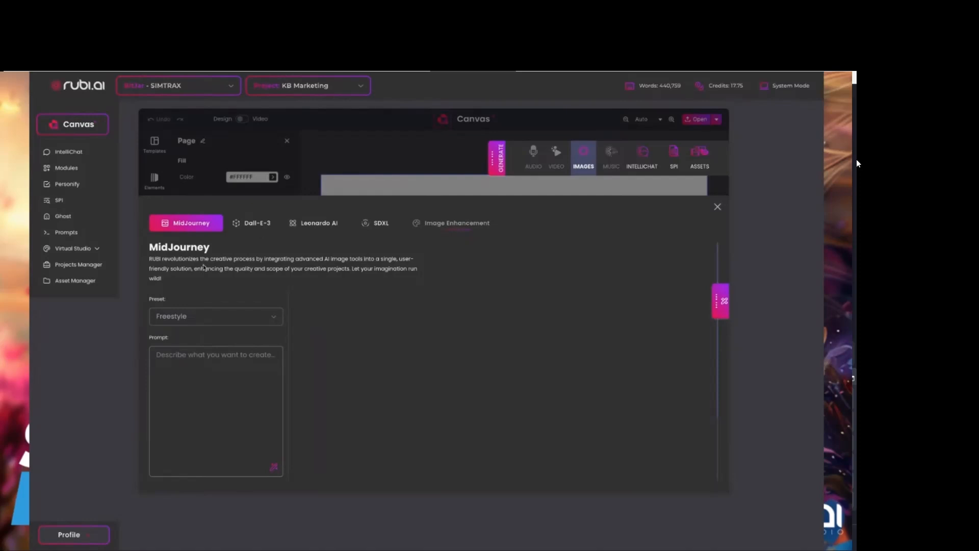
# Insert the old fashioned drink picture from the recent MidJourney images and place it on the design page.
pyautogui.click(720, 302)
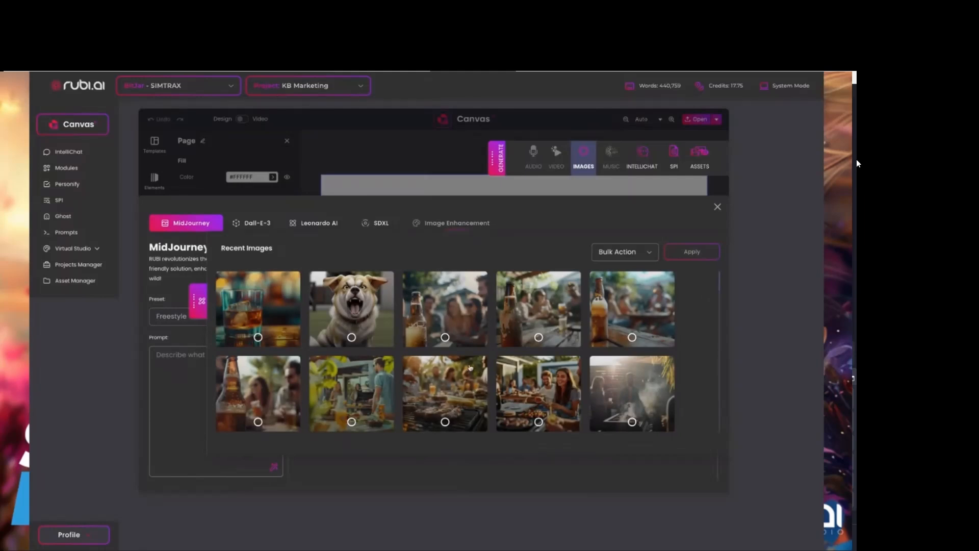
pyautogui.click(266, 310)
pyautogui.scroll(-1, 421, 339)
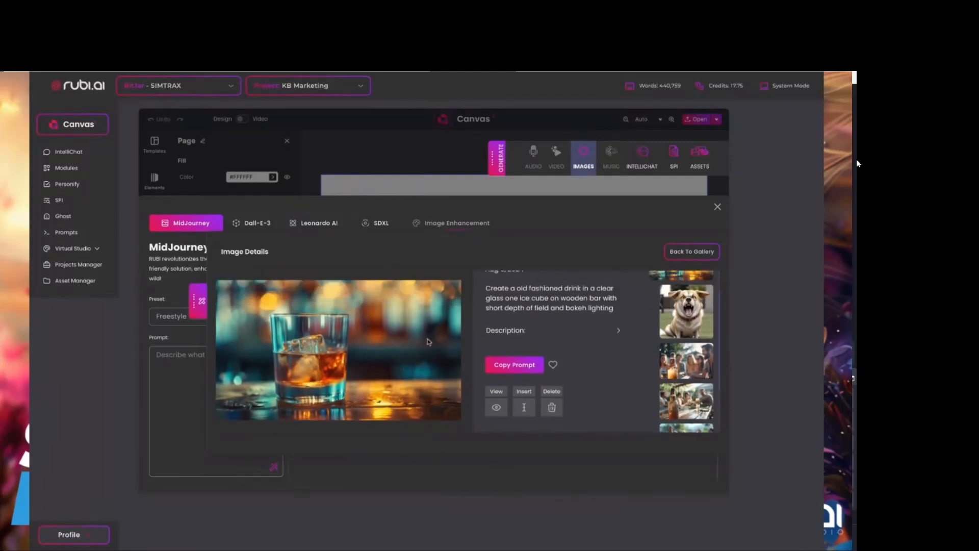
pyautogui.click(526, 409)
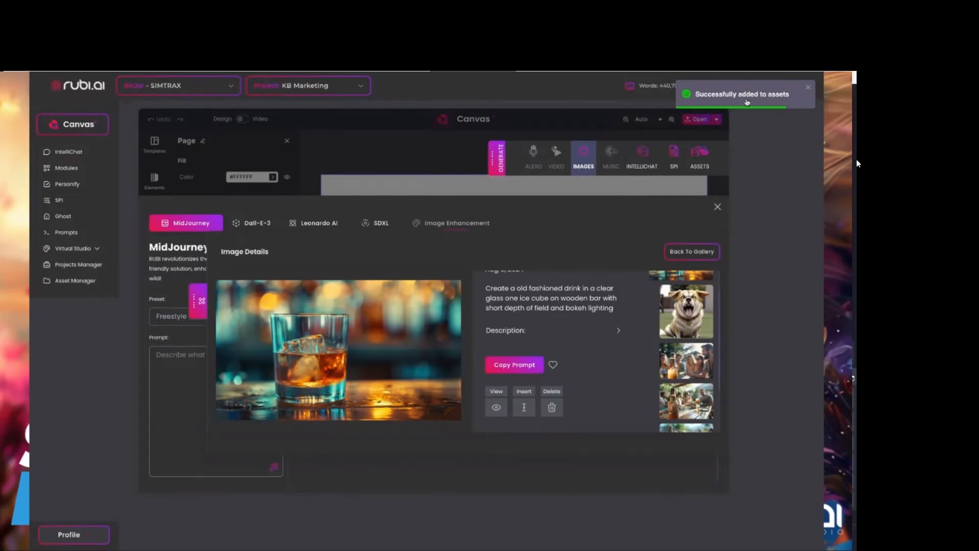
pyautogui.click(718, 208)
pyautogui.click(154, 237)
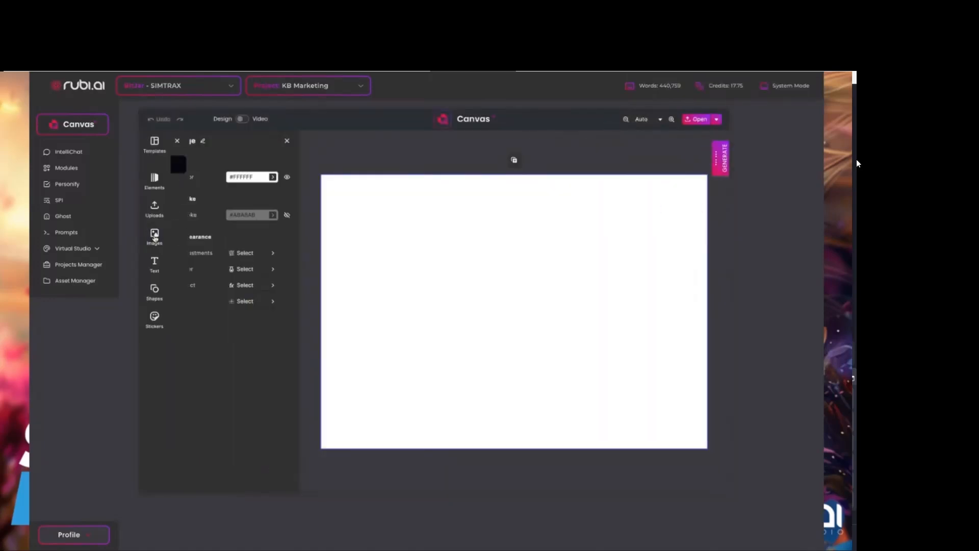
pyautogui.click(196, 214)
# Align the drink image with the page's upper-left corner and stretch it to cover the whole page.
pyautogui.moveTo(466, 280); pyautogui.dragTo(387, 230)
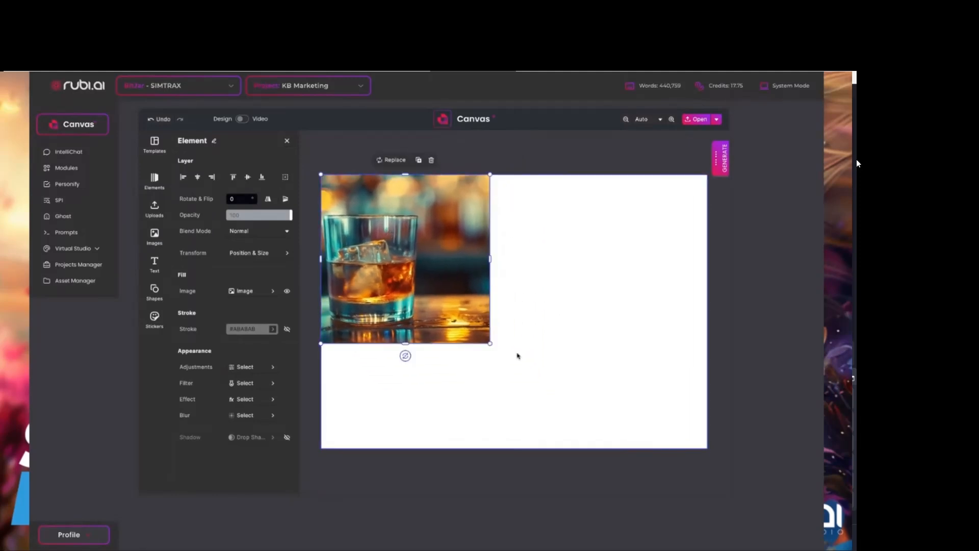
pyautogui.moveTo(490, 259); pyautogui.dragTo(707, 266)
pyautogui.moveTo(514, 344); pyautogui.dragTo(504, 450)
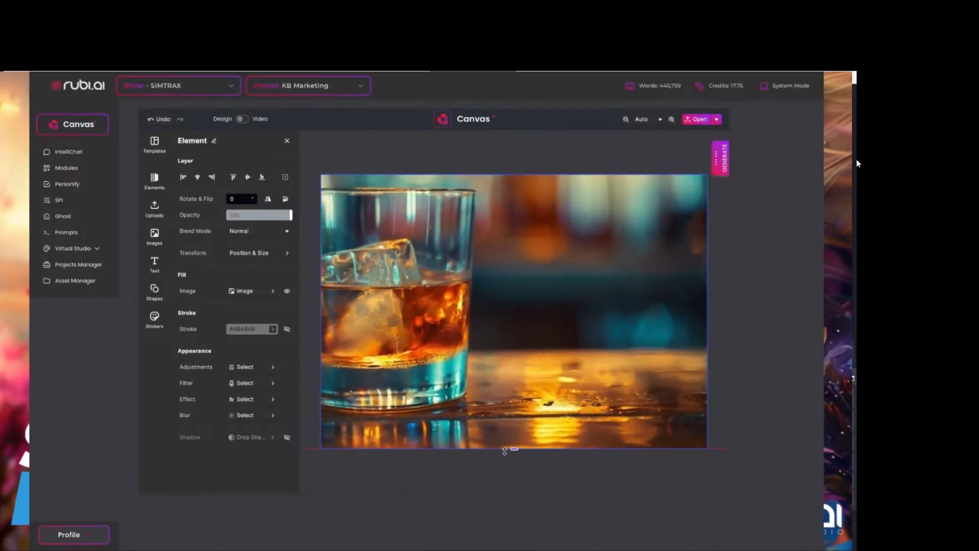
pyautogui.click(427, 161)
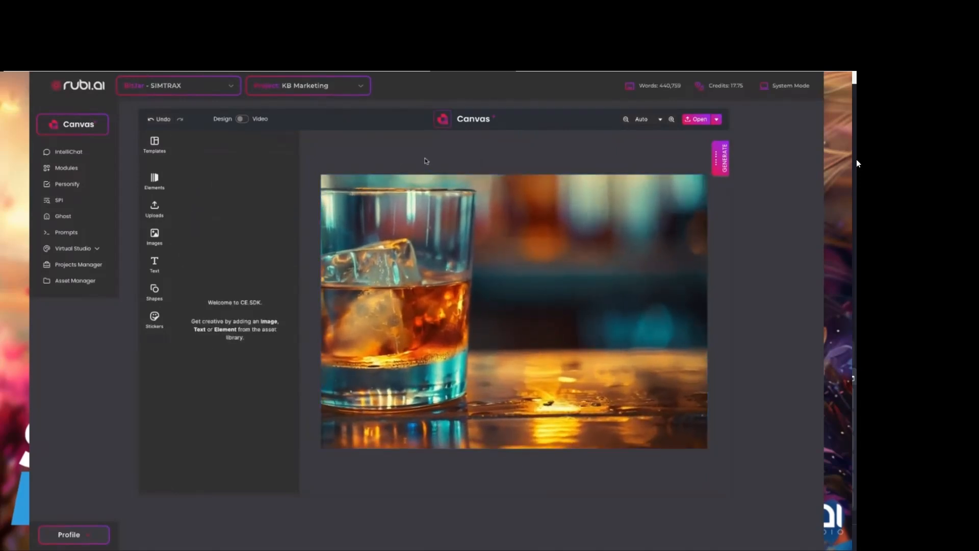
# Look over the design templates and IntelliChat's AI models, conversation history, anchoring, prompts and editor.
pyautogui.click(155, 143)
pyautogui.click(441, 247)
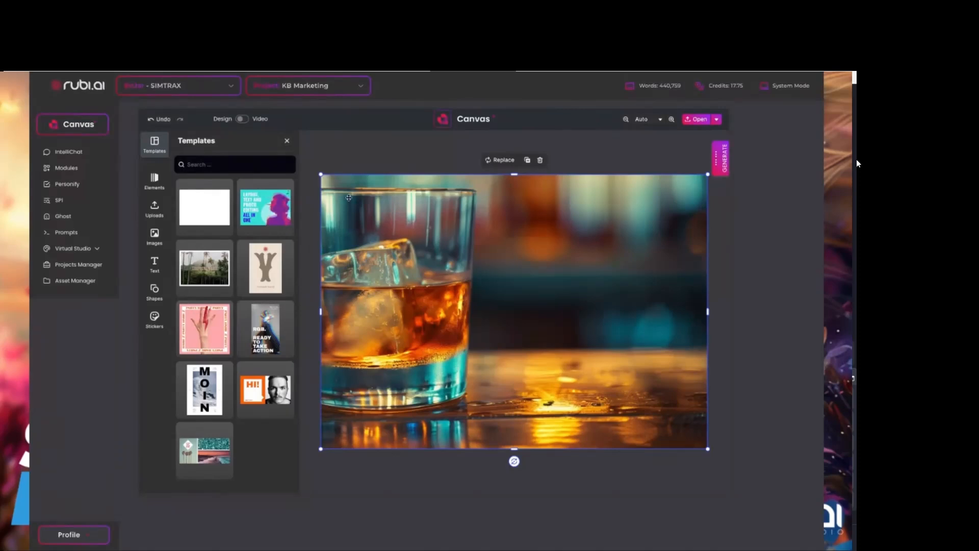
pyautogui.click(721, 158)
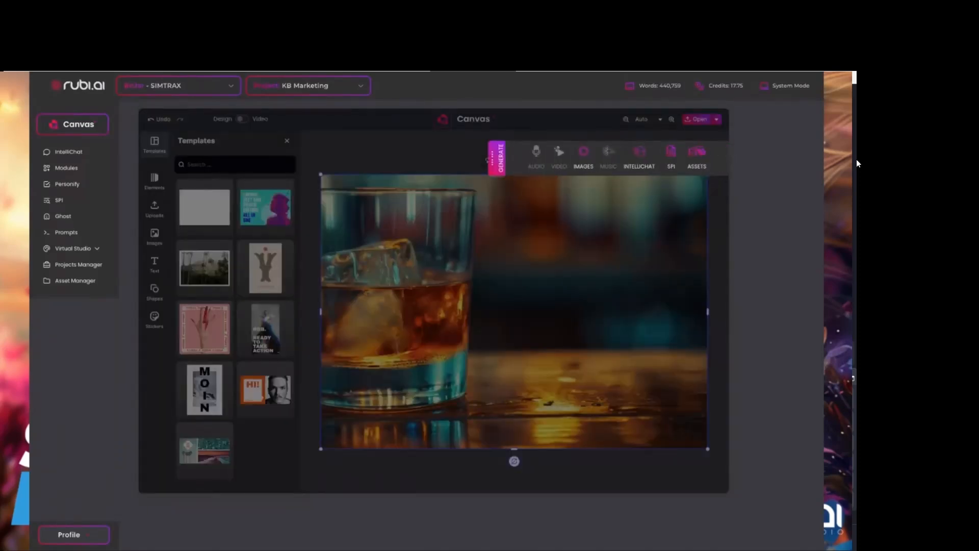
pyautogui.click(639, 156)
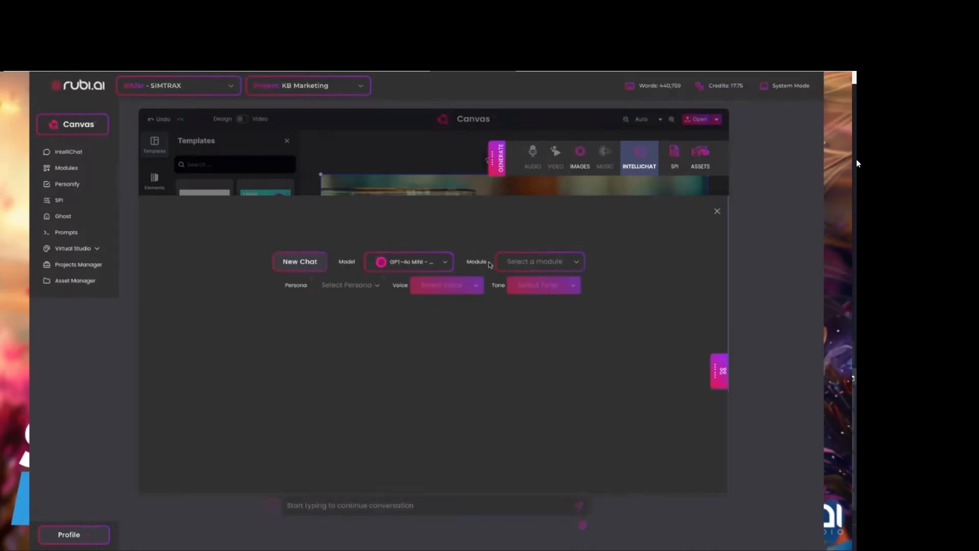
pyautogui.click(428, 265)
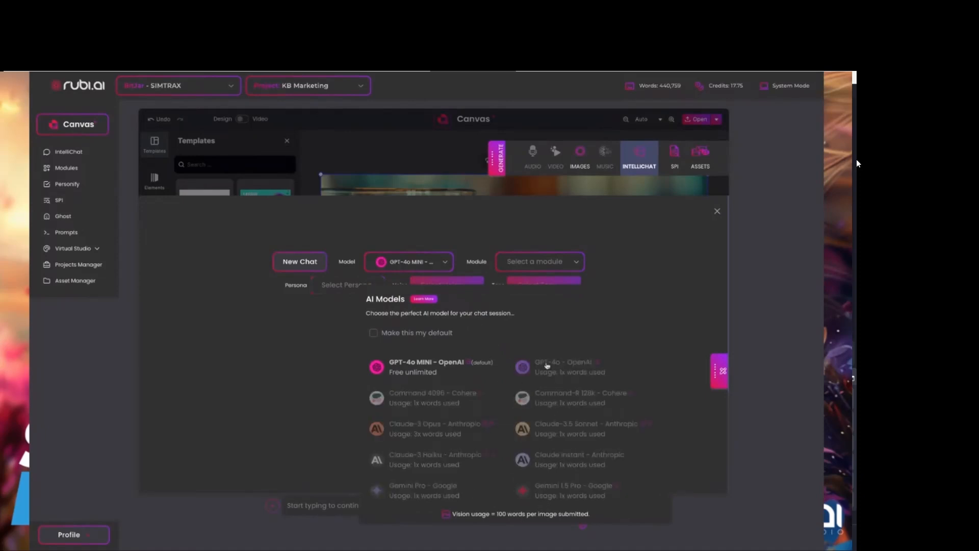
pyautogui.click(721, 368)
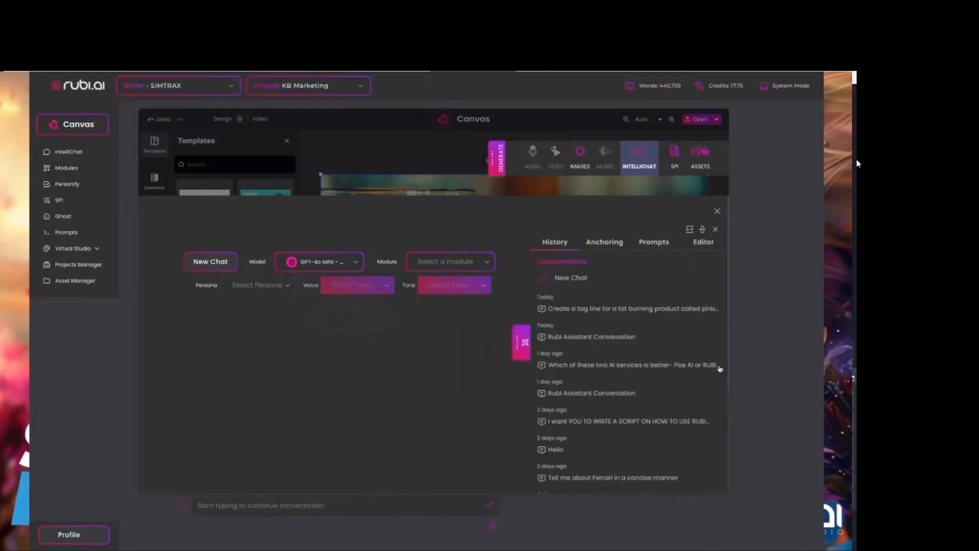
pyautogui.click(610, 242)
pyautogui.click(651, 243)
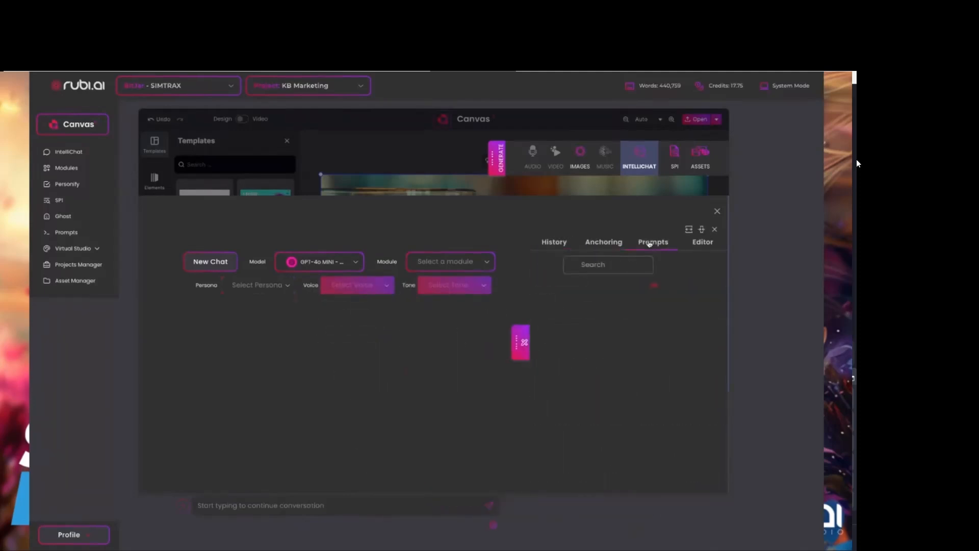
pyautogui.click(707, 244)
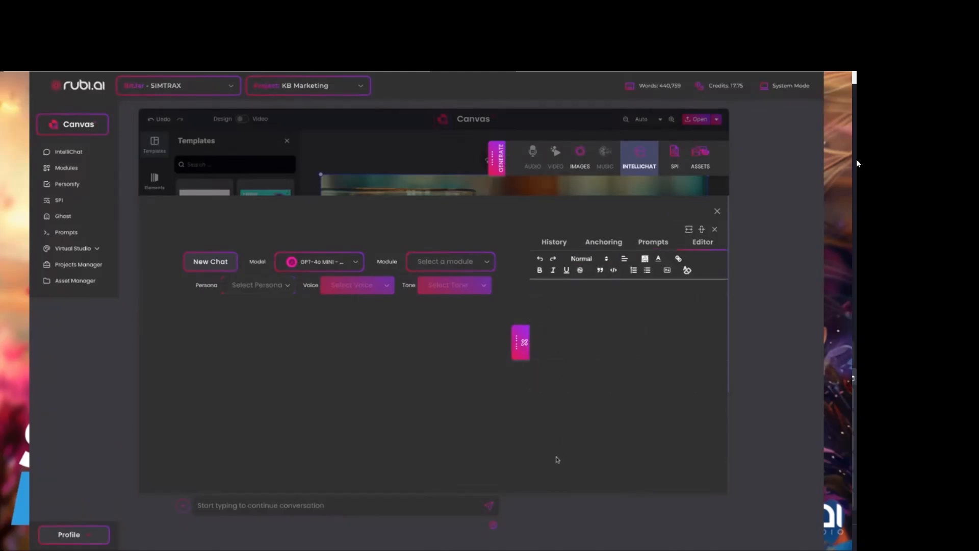
# Set the chat to the Tech Savvy persona, Efficient voice and Authoritative tone, and close IntelliChat.
pyautogui.click(263, 289)
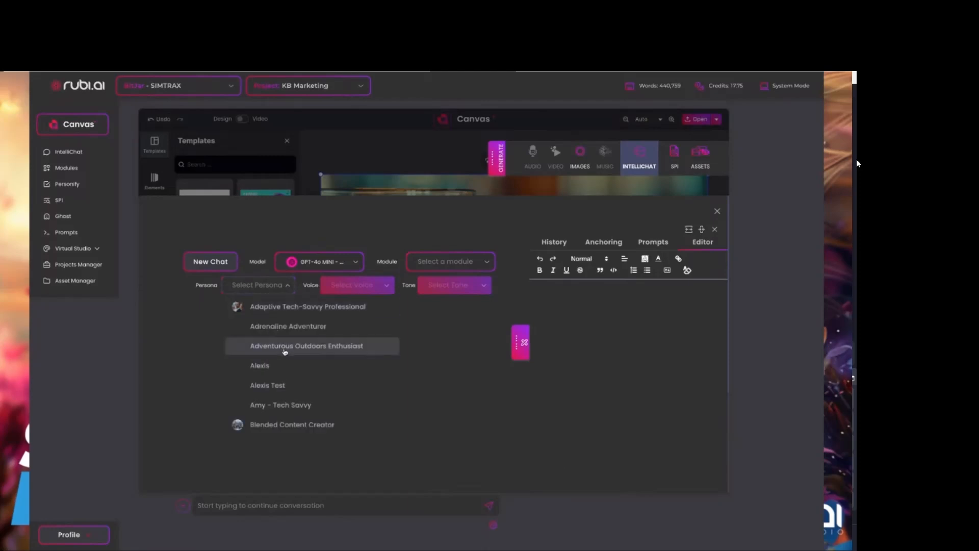
pyautogui.click(260, 406)
pyautogui.click(351, 288)
pyautogui.click(337, 325)
pyautogui.click(441, 286)
pyautogui.click(449, 343)
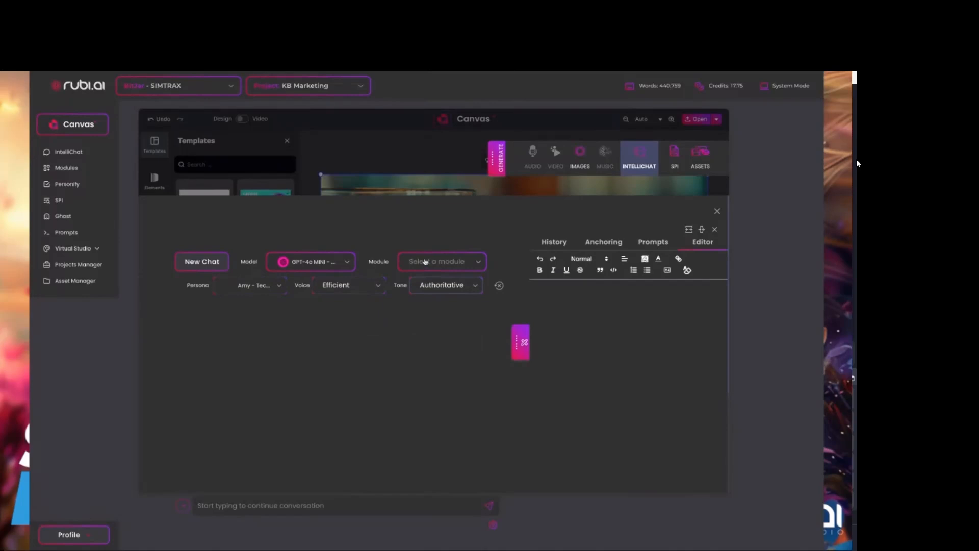
pyautogui.click(717, 211)
# Reopen IntelliChat and open the Multi-Day Social Media Creator module from the Social Media collection.
pyautogui.click(721, 158)
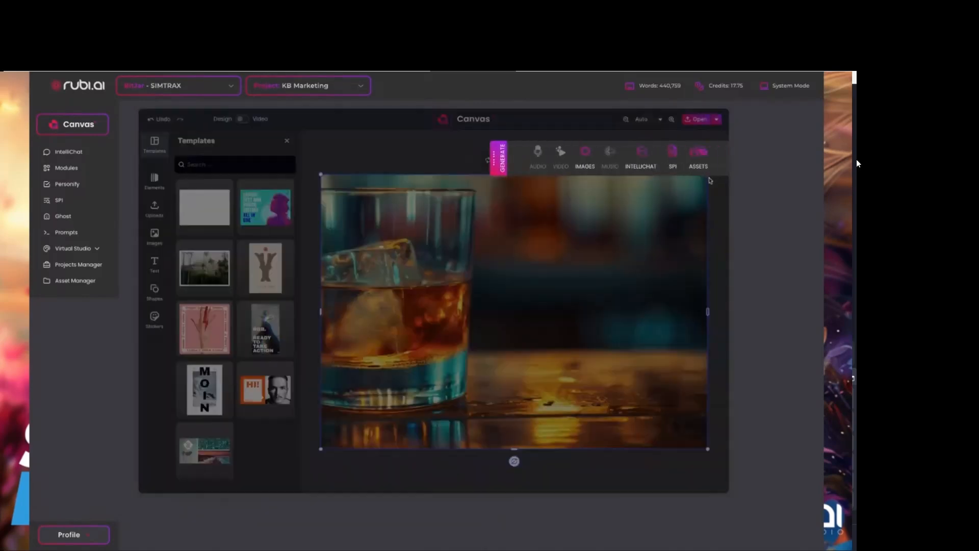
pyautogui.click(641, 165)
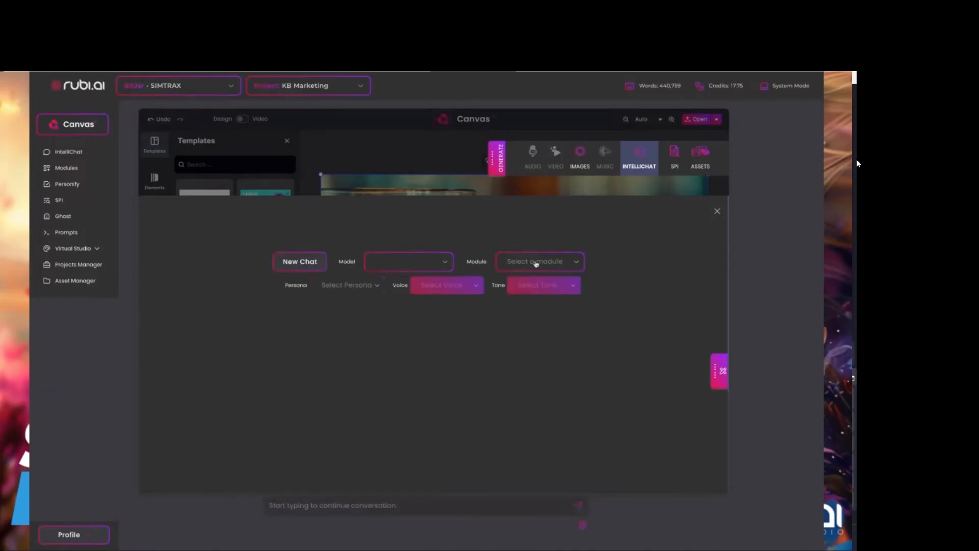
pyautogui.click(535, 262)
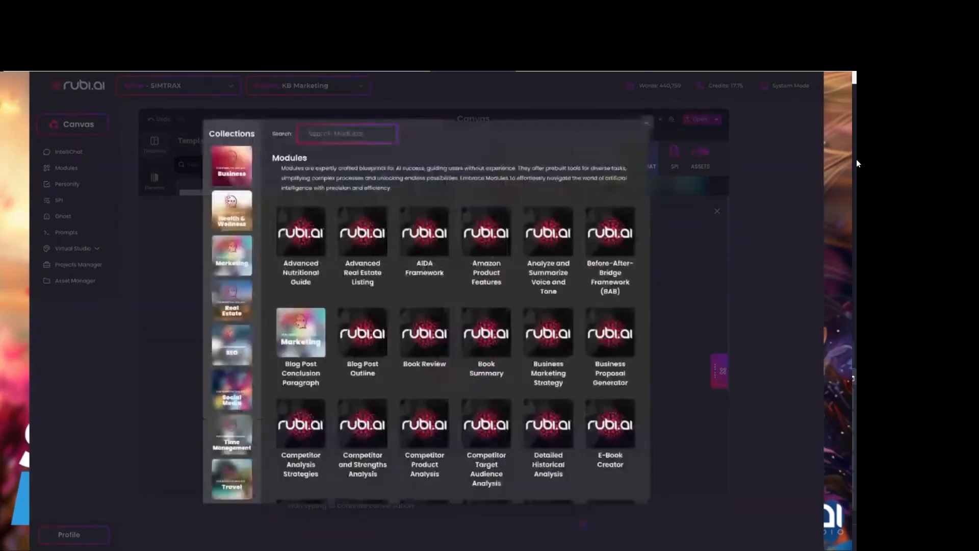
pyautogui.scroll(-2, 229, 383)
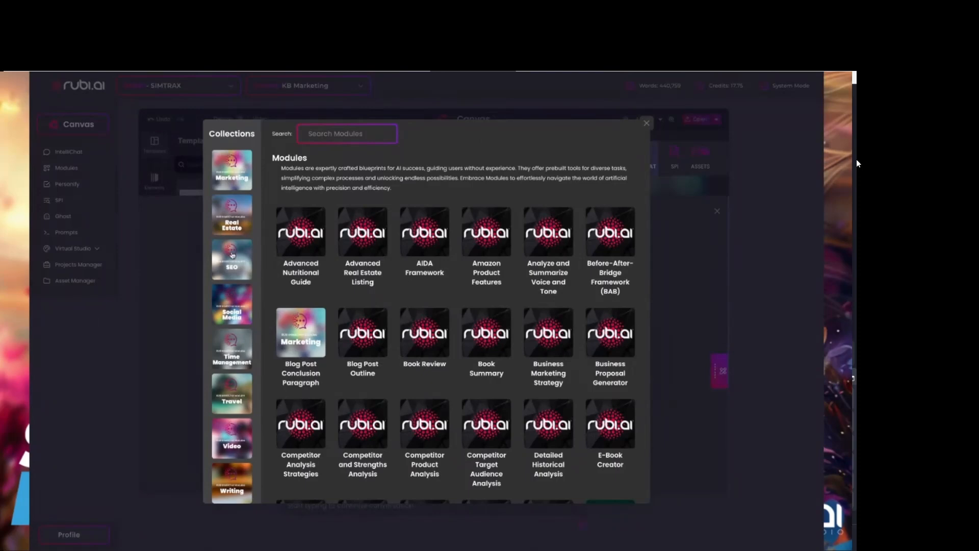
pyautogui.click(232, 316)
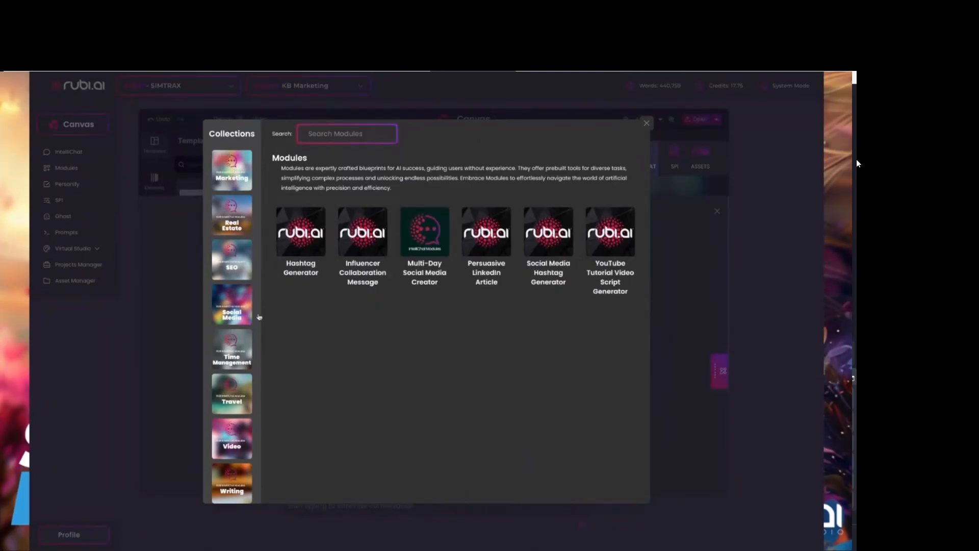
pyautogui.click(423, 222)
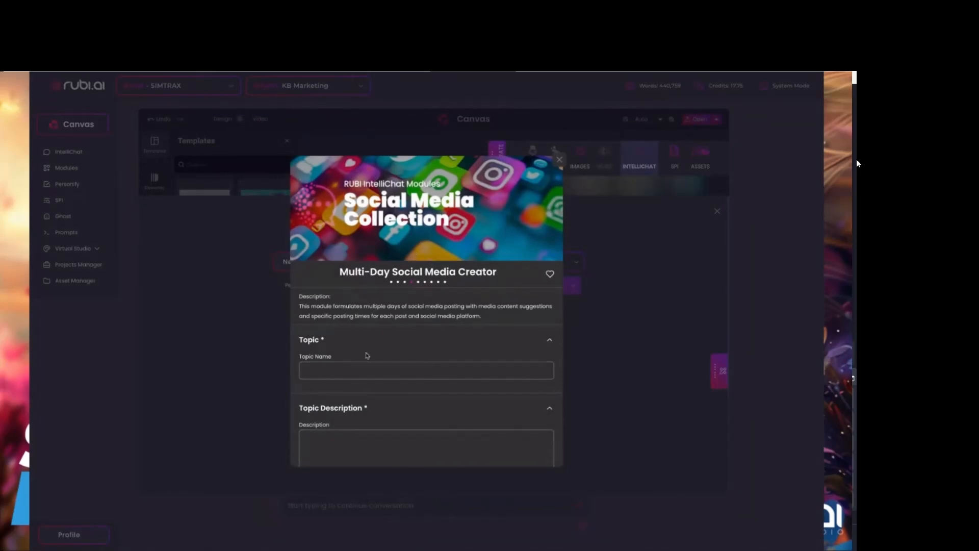
# Examine the Multi-Day Social Media Creator's topic, platform and emoji fields, and close the module.
pyautogui.scroll(-5, 387, 366)
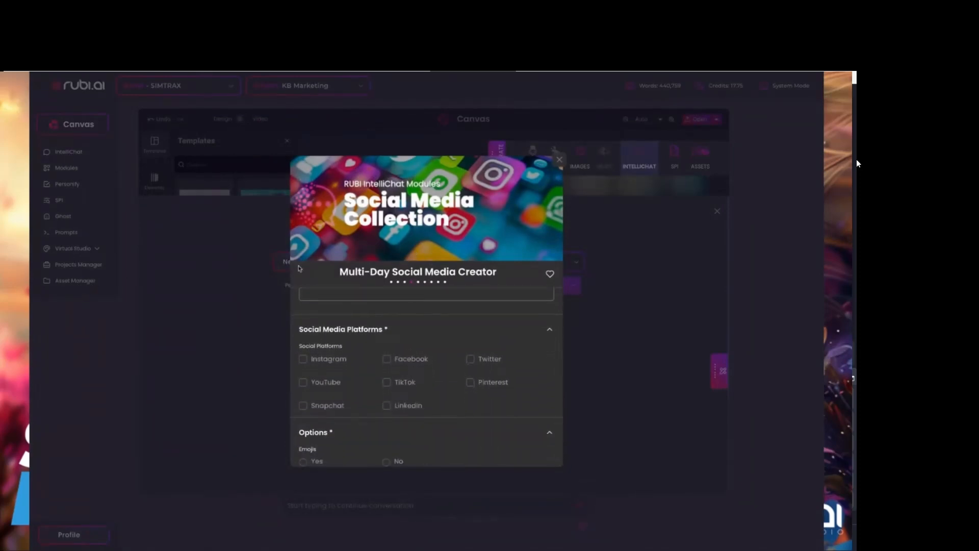
pyautogui.scroll(5, 379, 333)
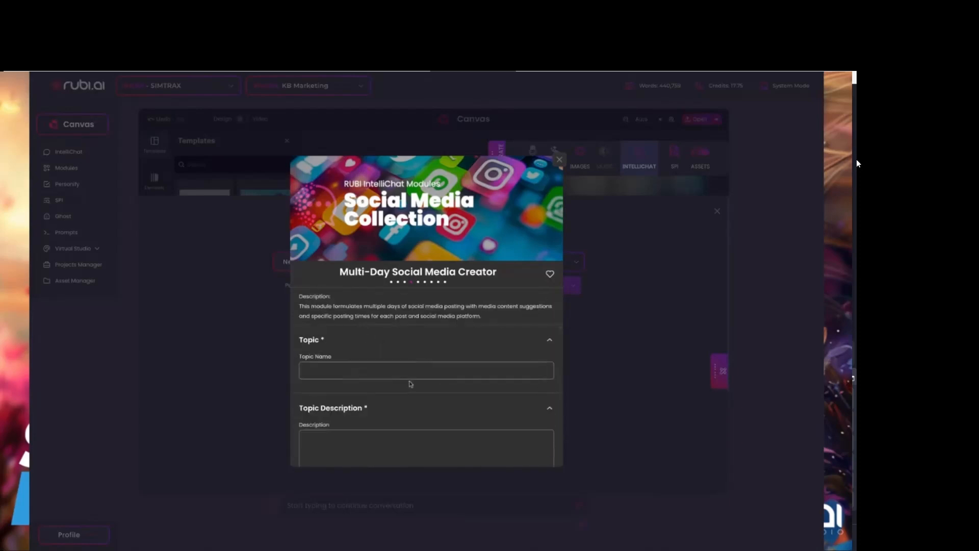
pyautogui.click(345, 371)
pyautogui.scroll(-5, 416, 387)
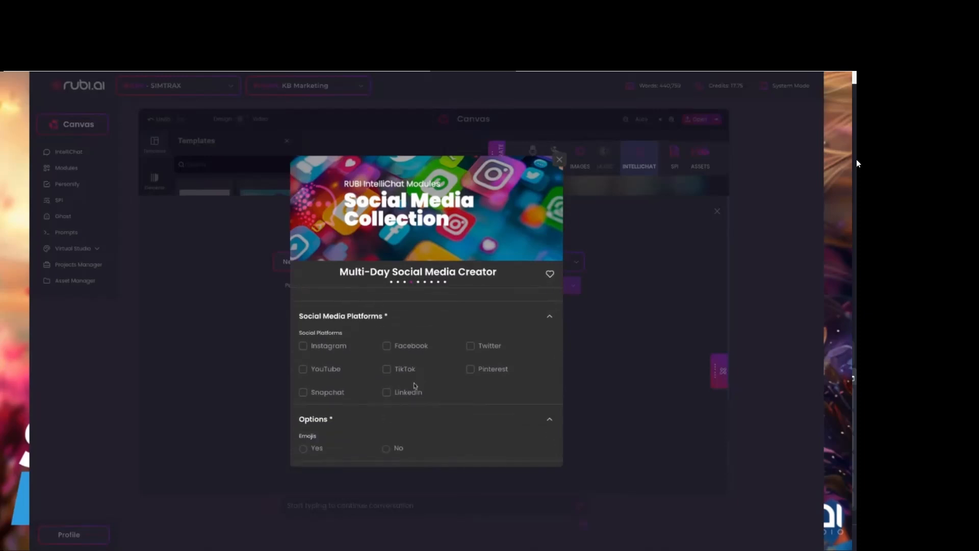
pyautogui.click(559, 160)
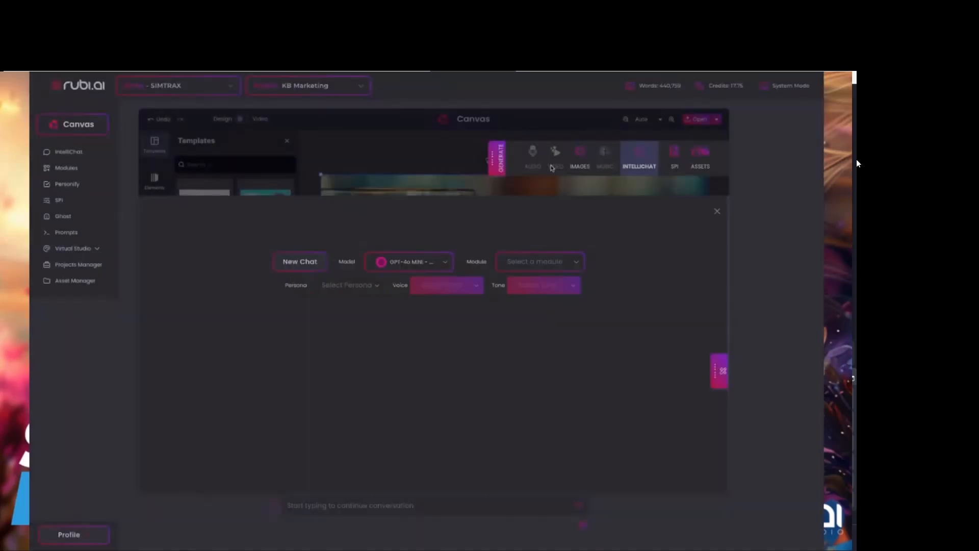
# Open the RUBI Assistant from SPI Audit Scoring, move it over the audit scores and look through its AI models.
pyautogui.click(675, 157)
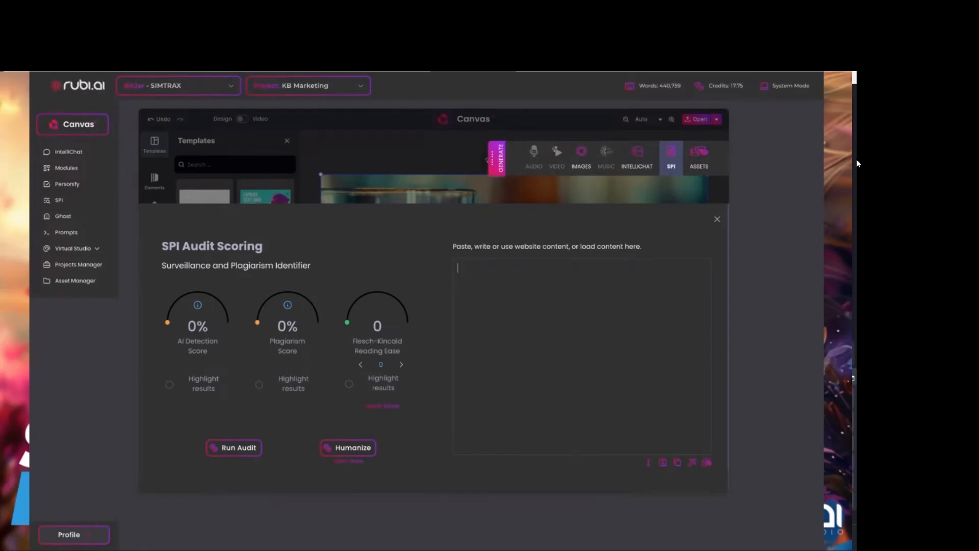
pyautogui.click(691, 463)
pyautogui.moveTo(555, 280); pyautogui.dragTo(314, 178)
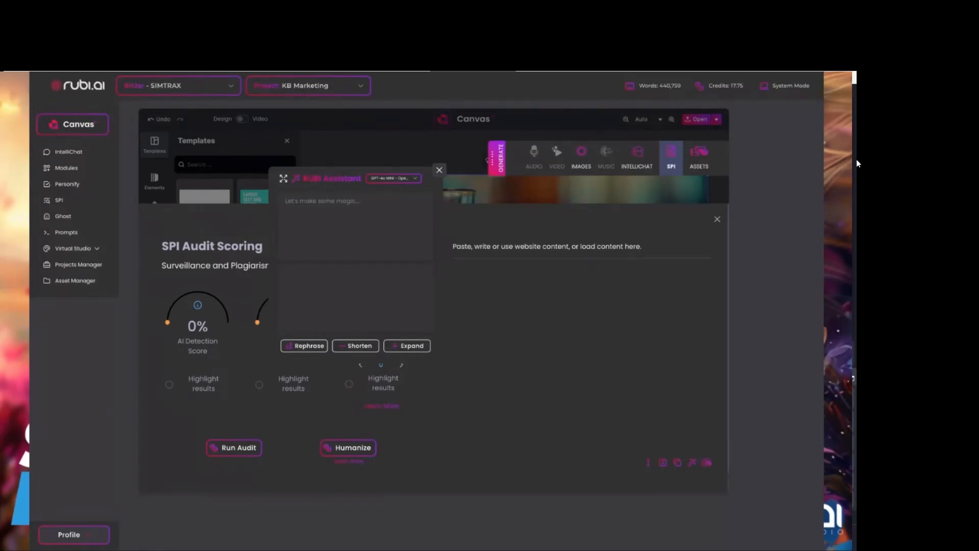
pyautogui.click(392, 178)
pyautogui.scroll(-2, 418, 292)
pyautogui.scroll(2, 417, 298)
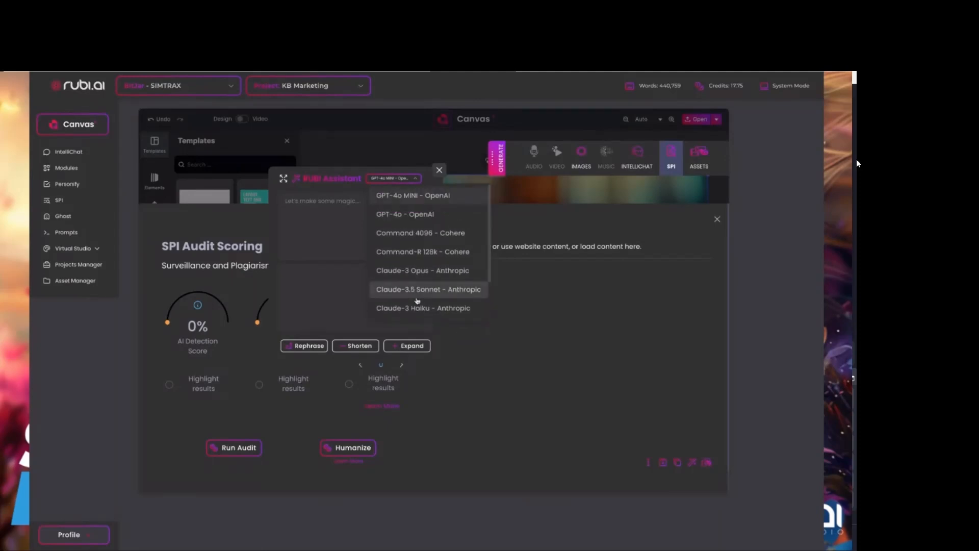
pyautogui.click(394, 180)
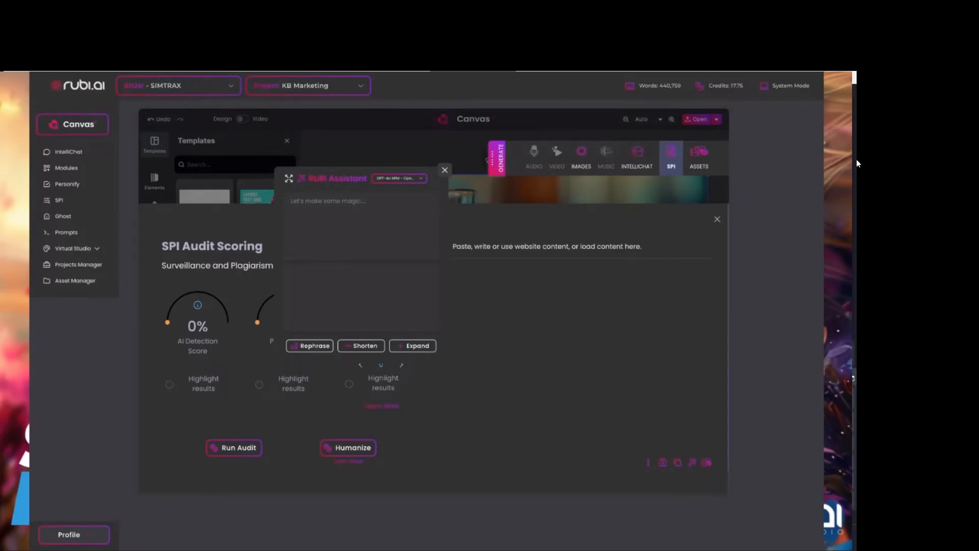
# Submit the prompt Create a Headline for pHIX that is short and concise like "Get Your pHix the Holy Grail of Fat Loss!".
pyautogui.click(326, 241)
pyautogui.write('Create a Headline fro pHIX')
pyautogui.doubleClick(359, 202)
pyautogui.write('for')
pyautogui.click(388, 202)
pyautogui.write('that is sh')
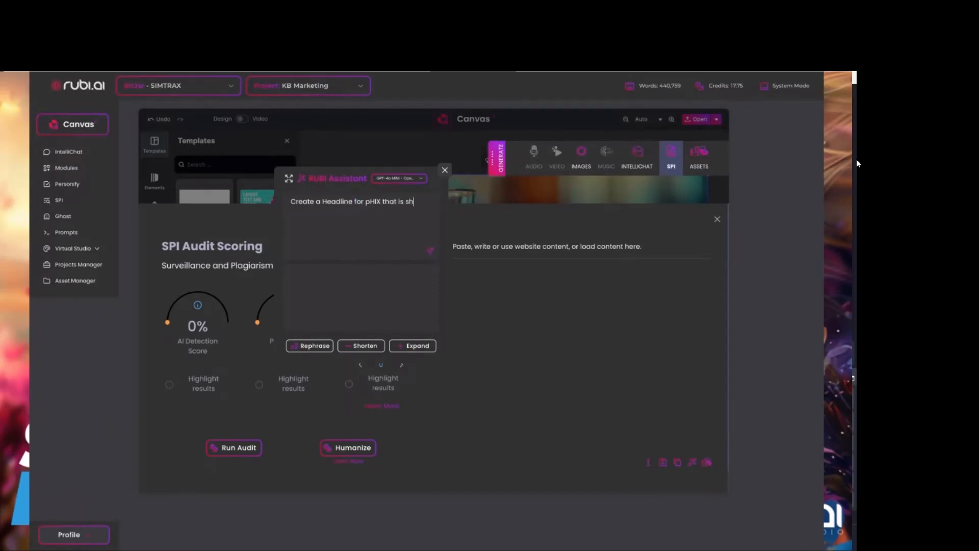
pyautogui.write('ort and consise like "Get Your pHix the')
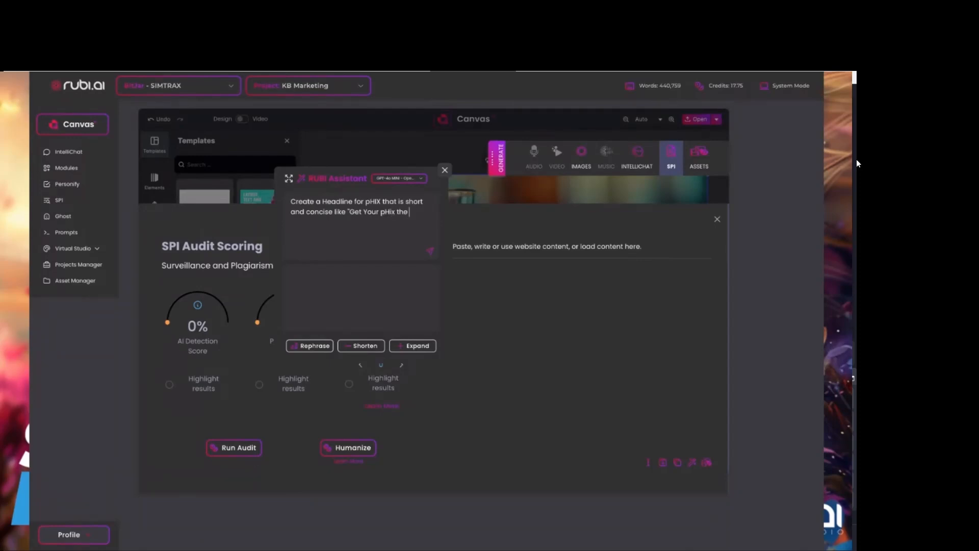
pyautogui.write('rail of Fat Loss!')
pyautogui.click(430, 252)
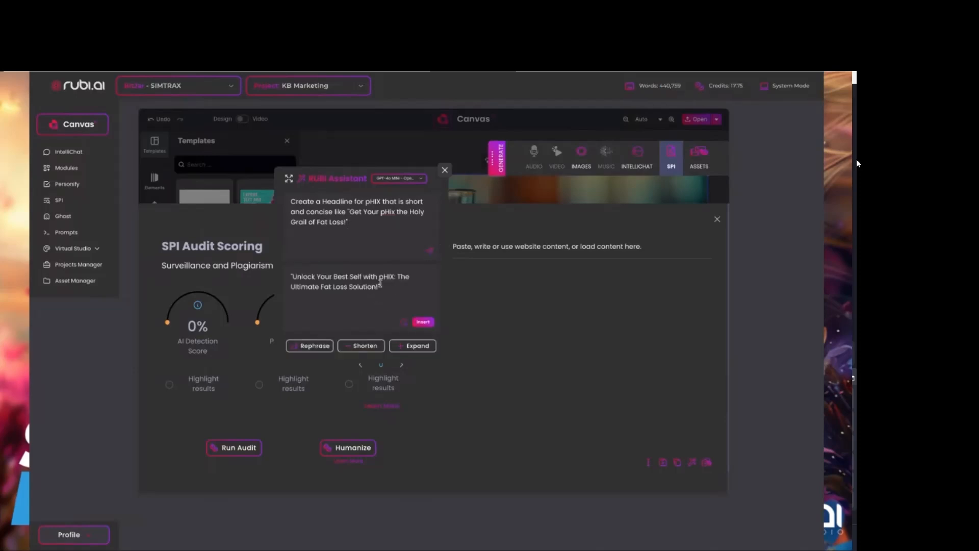
# Regenerate the pHIX headline with GPT-4o, and again with Claude-3.5 Sonnet.
pyautogui.click(406, 178)
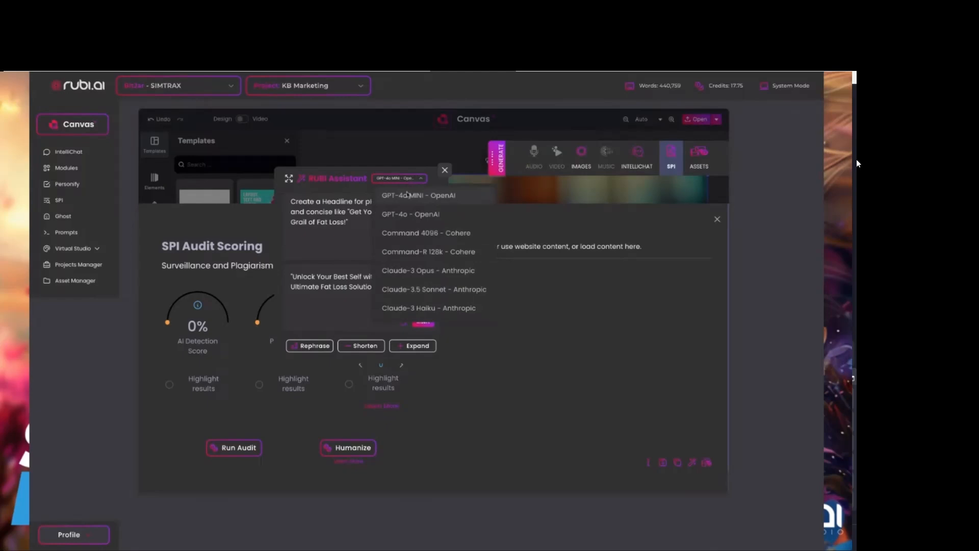
pyautogui.click(414, 215)
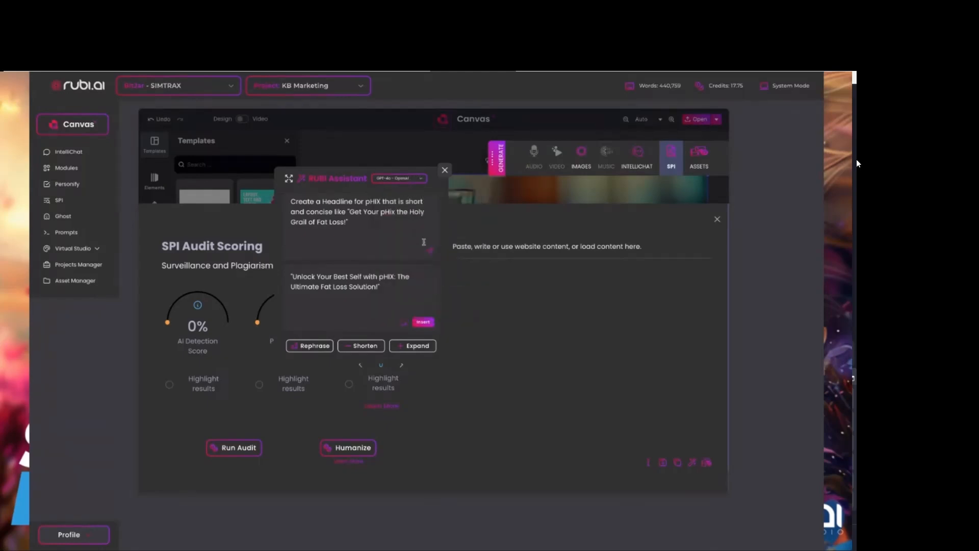
pyautogui.click(430, 252)
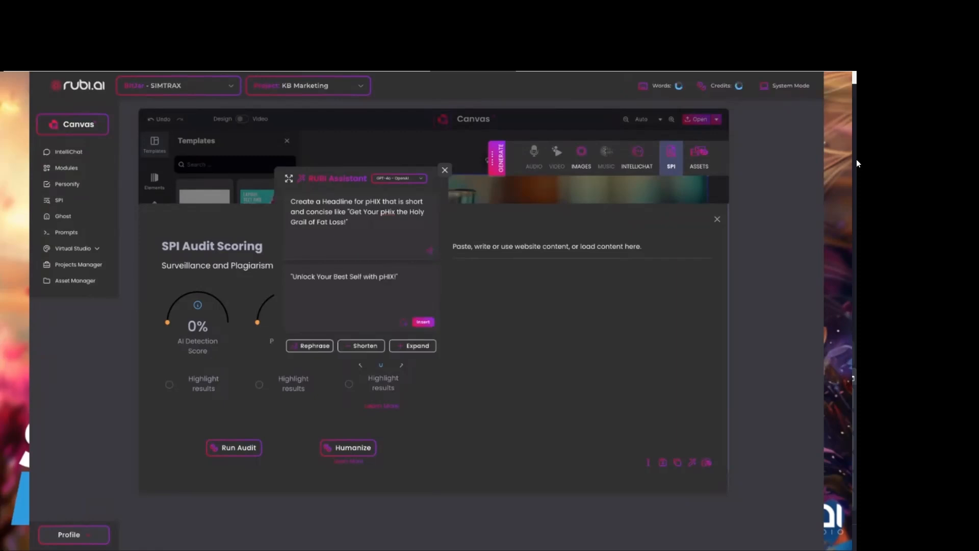
pyautogui.click(403, 180)
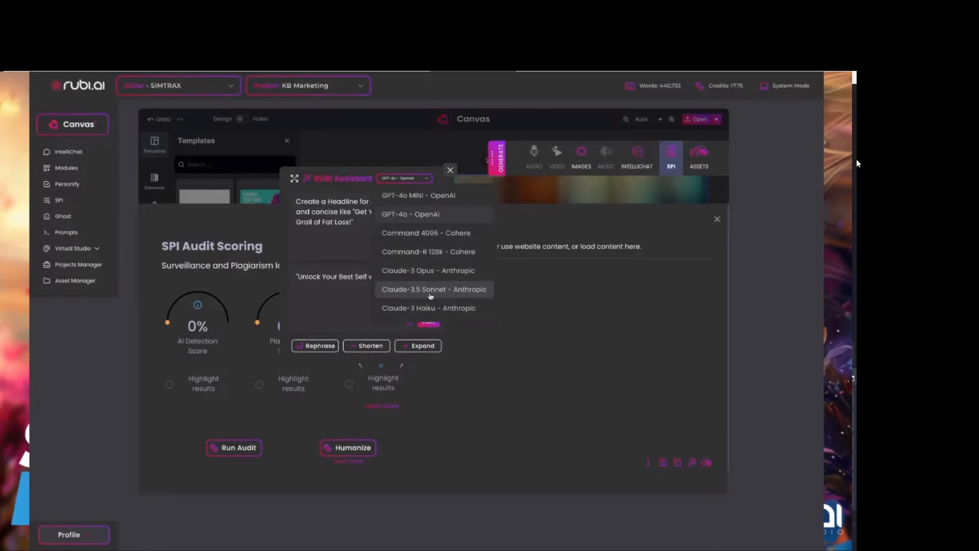
pyautogui.click(431, 290)
pyautogui.click(437, 251)
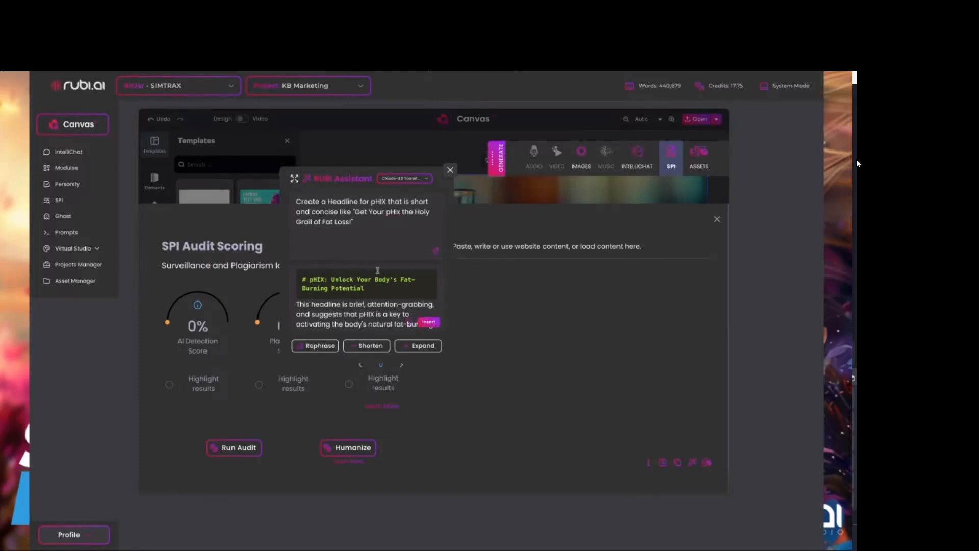
# Switch the assistant to Gemini 1.5 Pro and regenerate the pHIX headline.
pyautogui.click(402, 183)
pyautogui.scroll(-3, 416, 291)
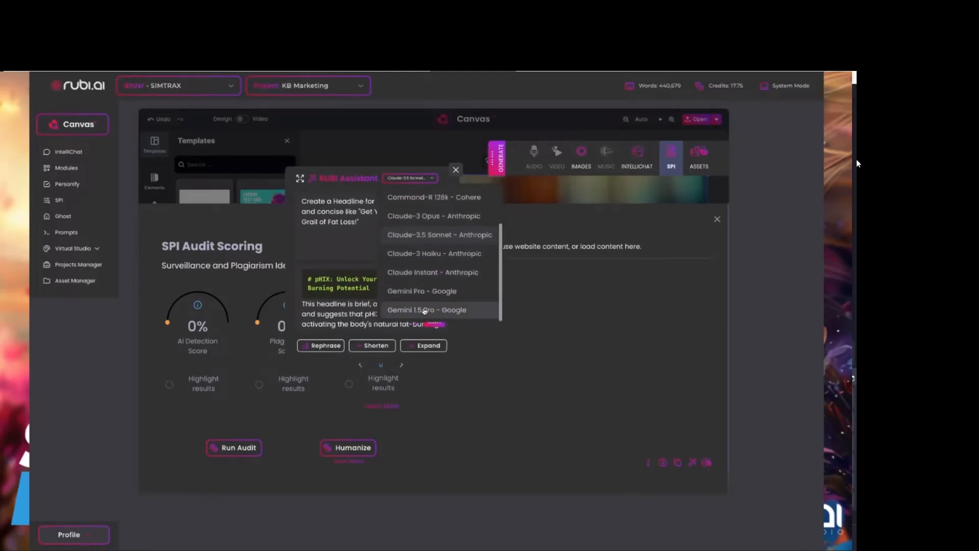
pyautogui.click(426, 309)
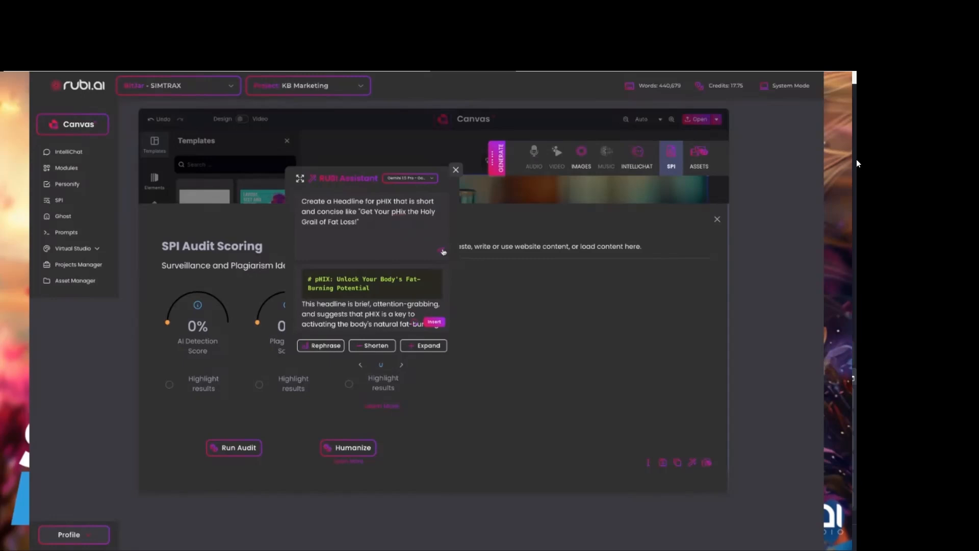
pyautogui.click(443, 252)
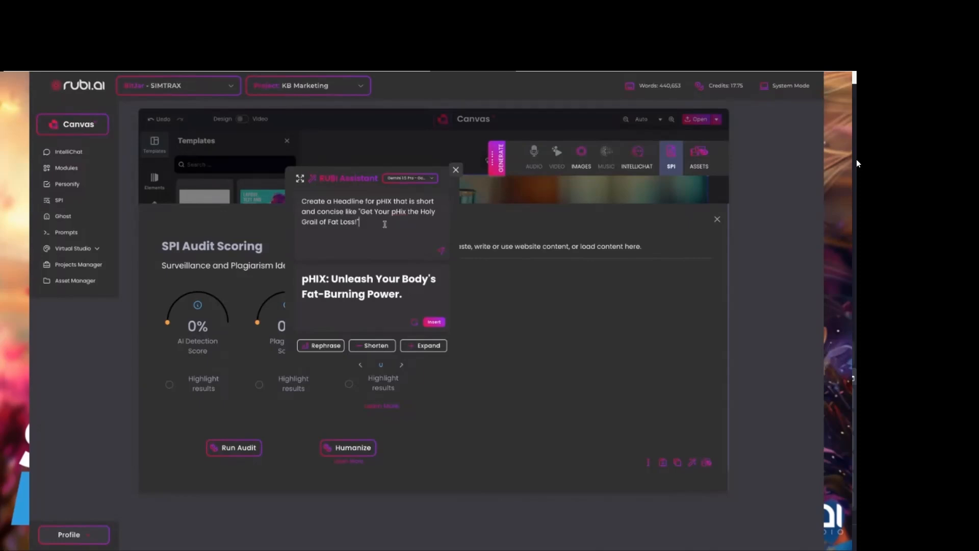
# Add "Do not use Unleash or Unlock" to the end of the headline prompt and resubmit it.
pyautogui.write('Do not use Unleash or')
pyautogui.click(443, 252)
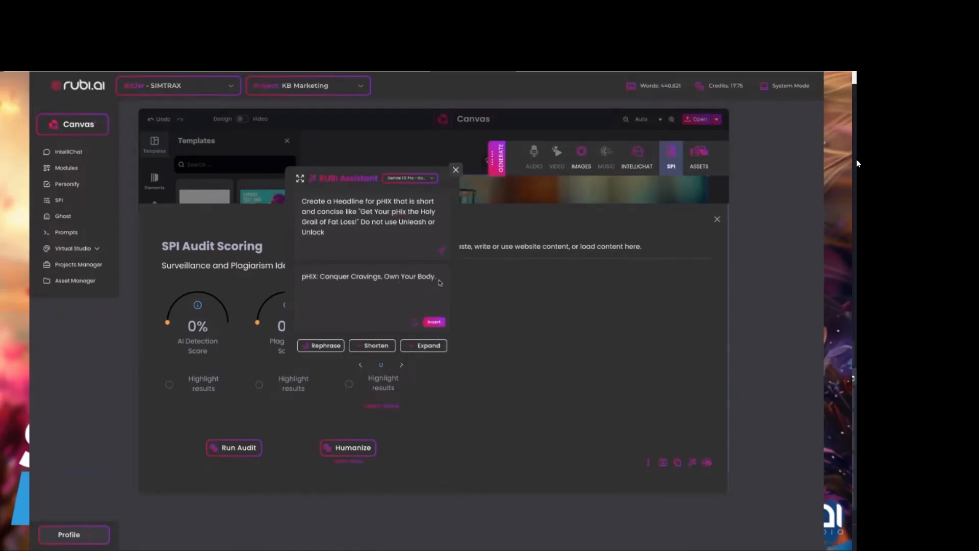
# Copy the generated headline, move the assistant clear of the audit area and paste the headline into the SPI content box.
pyautogui.moveTo(439, 280); pyautogui.dragTo(301, 280)
pyautogui.hotkey('ctrl', 'c')
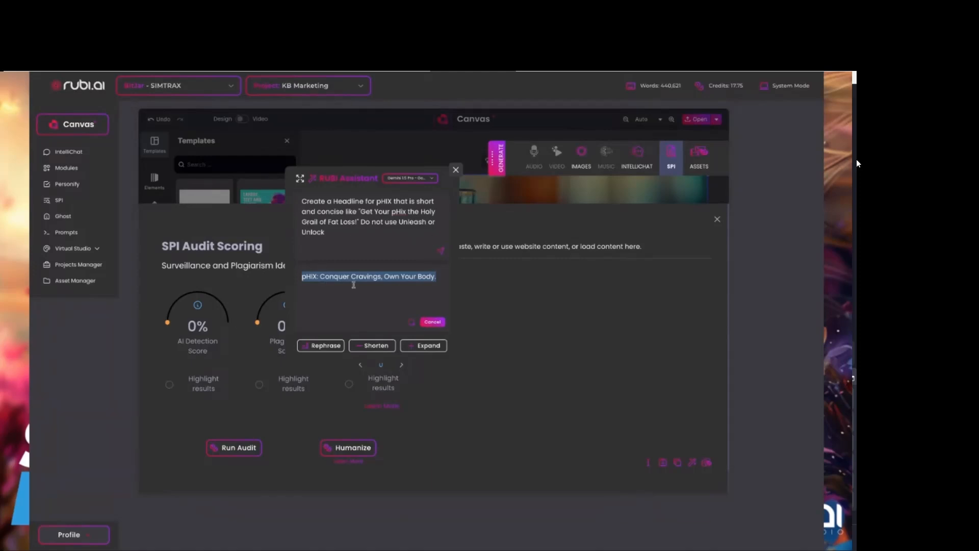
pyautogui.moveTo(344, 179); pyautogui.dragTo(133, 115)
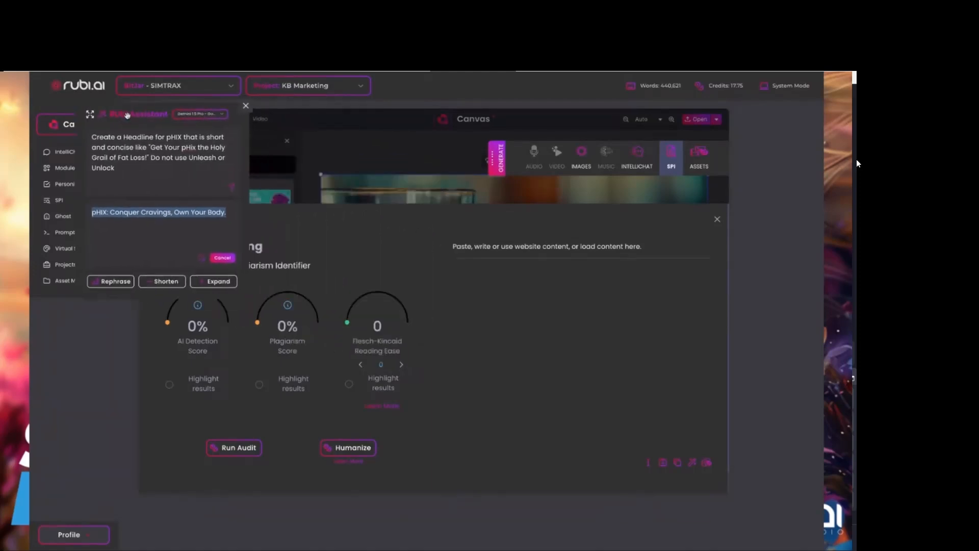
pyautogui.click(474, 284)
pyautogui.hotkey('ctrl', 'v')
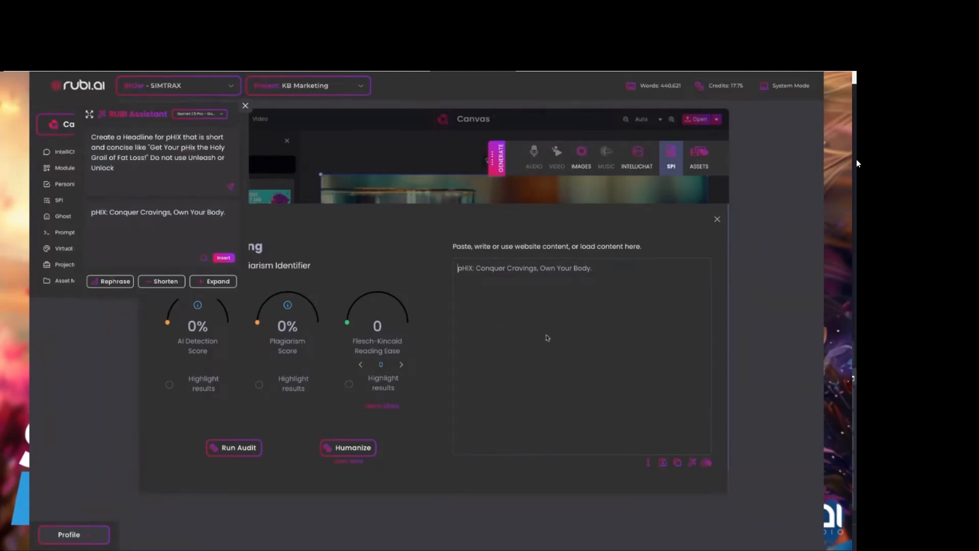
# Insert the assistant's headline after "Cravings," in the SPI content box, and clear all text from the box.
pyautogui.click(223, 259)
pyautogui.click(541, 269)
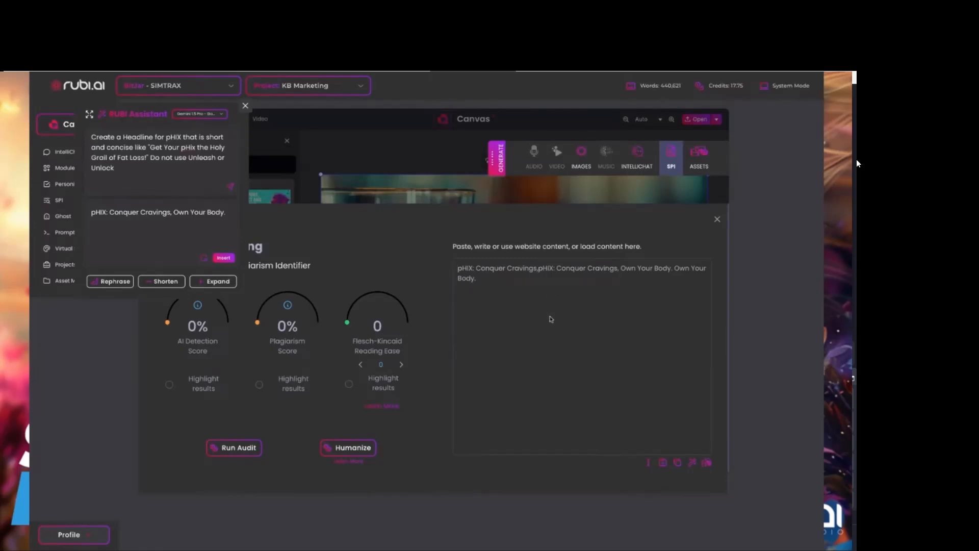
pyautogui.hotkey('ctrl', 'a')
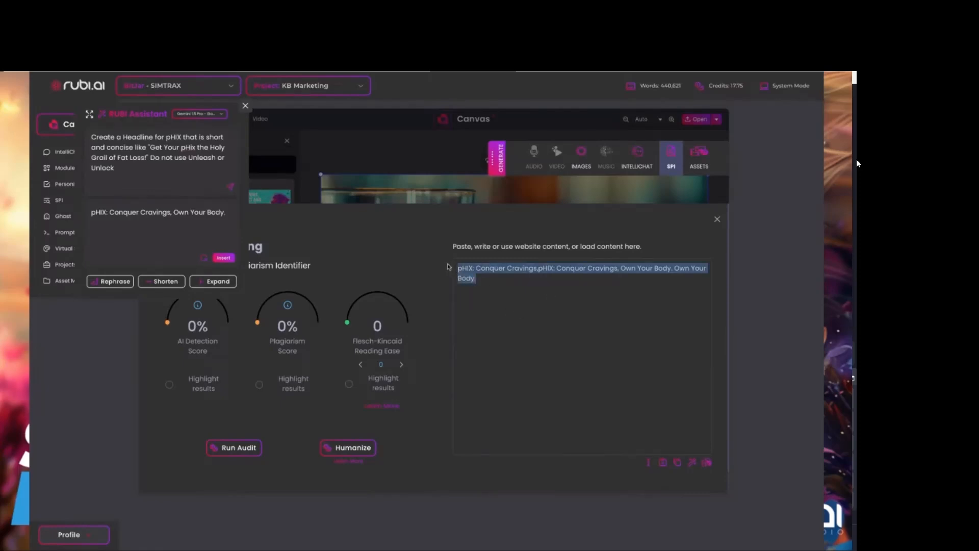
pyautogui.press('BackSpace')
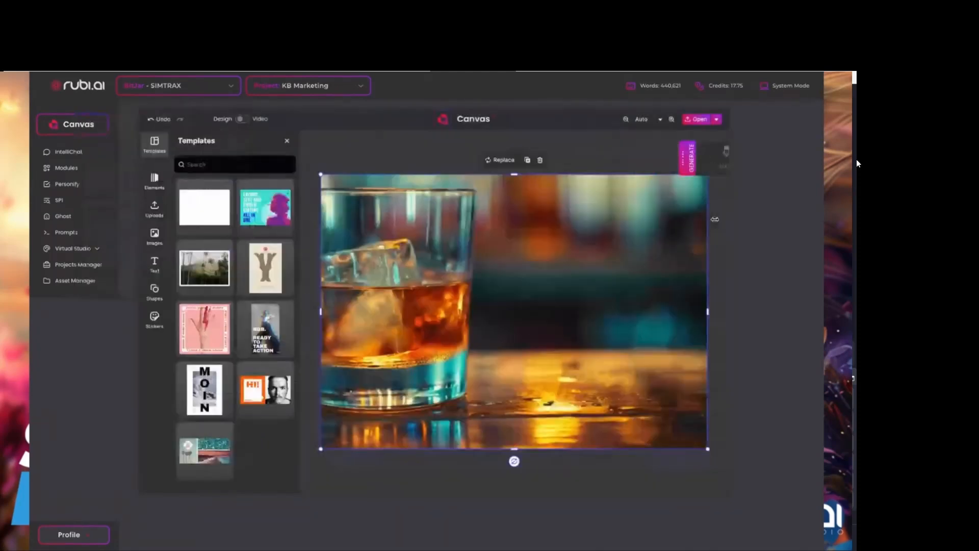
# Close the SPI audit and review the project's assets by category, from audio files and documents through to prompts.
pyautogui.click(717, 220)
pyautogui.click(722, 163)
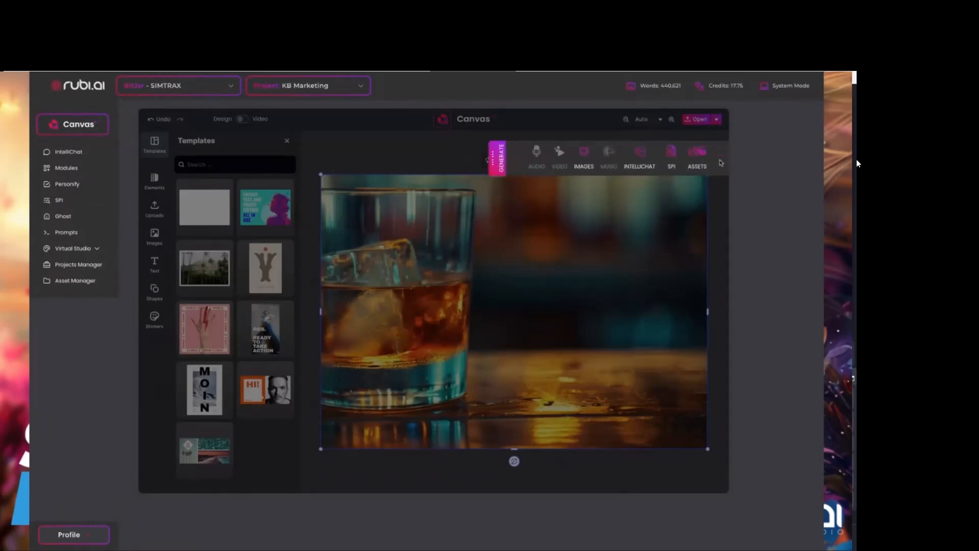
pyautogui.click(699, 153)
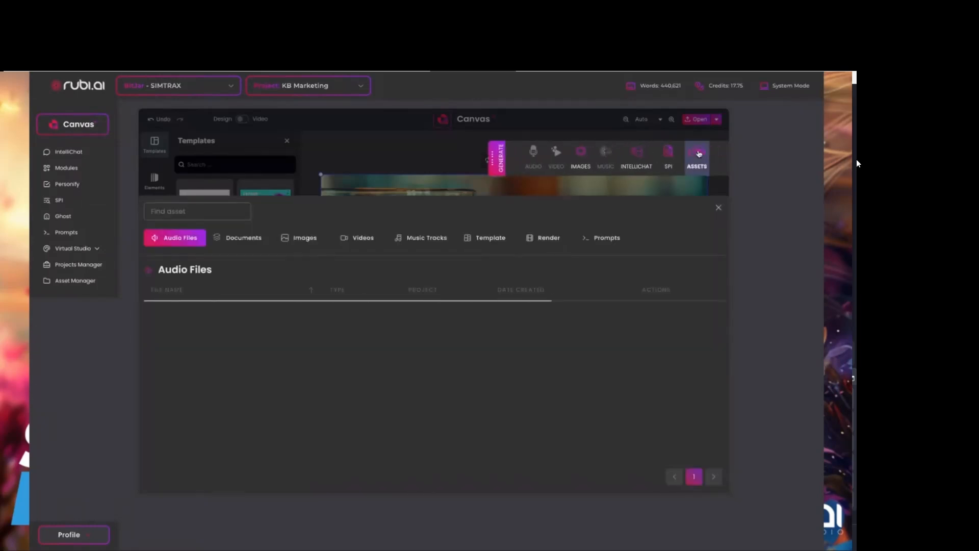
pyautogui.click(246, 237)
pyautogui.click(304, 241)
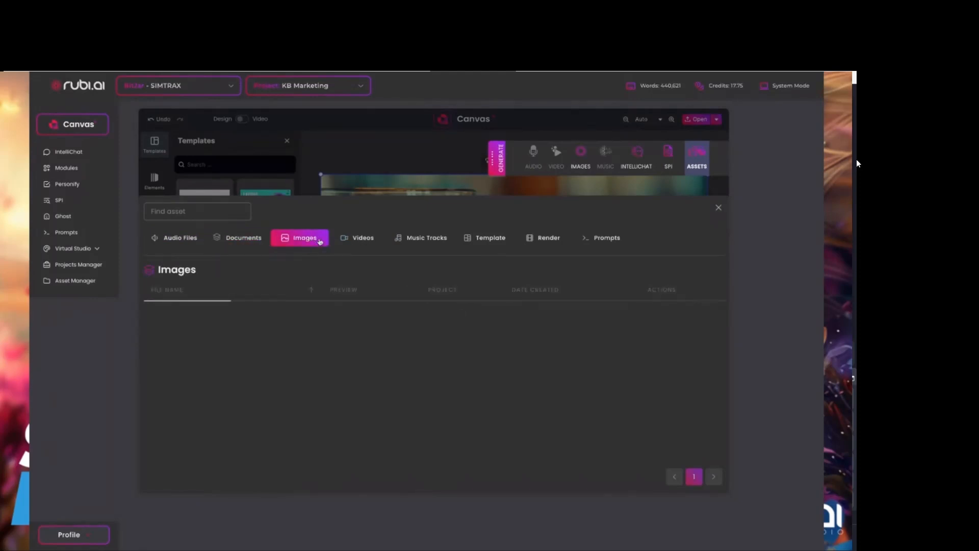
pyautogui.click(363, 239)
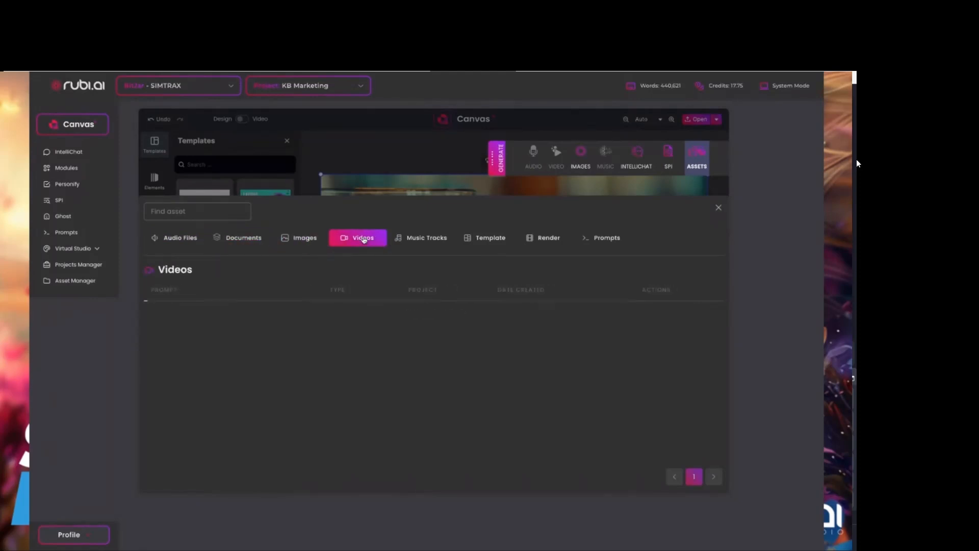
pyautogui.click(439, 239)
pyautogui.click(489, 240)
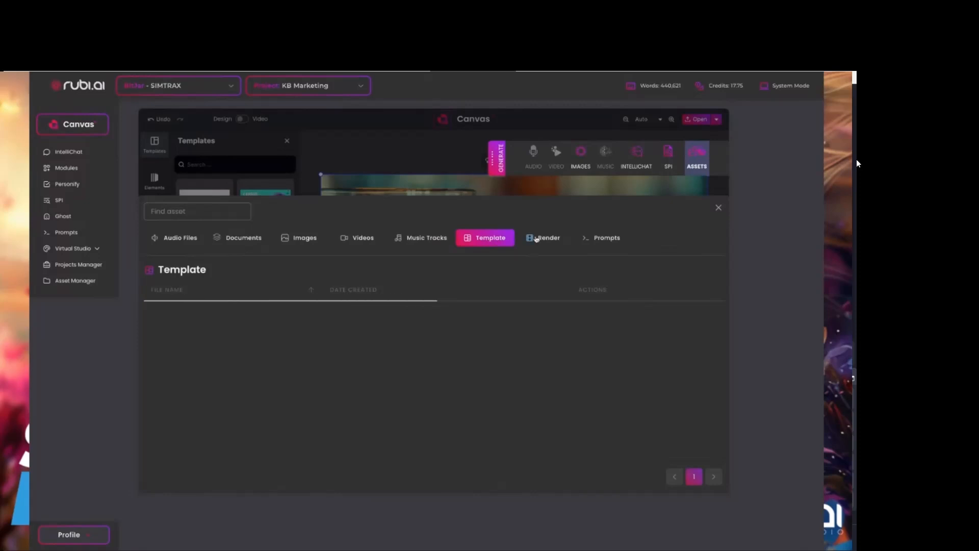
pyautogui.click(551, 240)
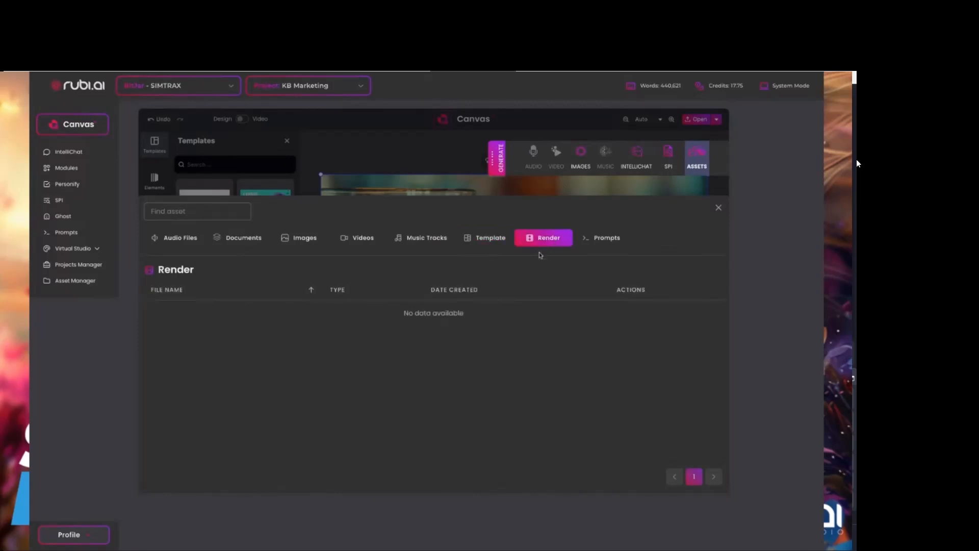
pyautogui.click(611, 241)
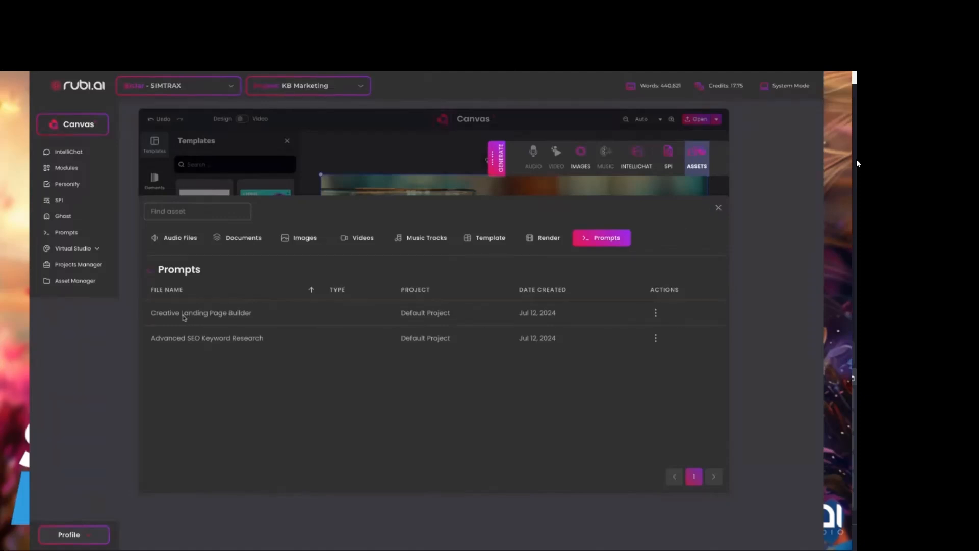
pyautogui.click(719, 210)
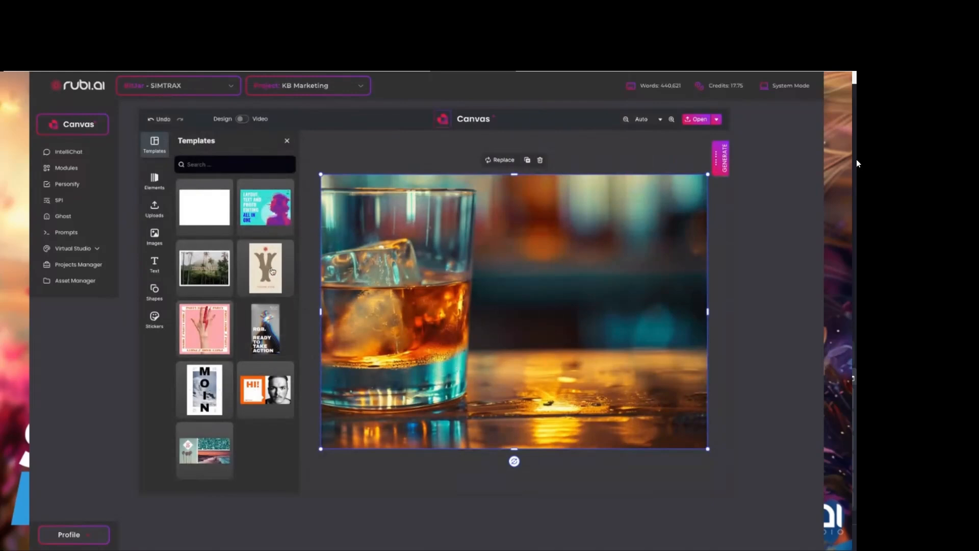
# Switch to video mode, build a timeline from the whiskey glass, forest animal and aerial coastline images, and play it back.
pyautogui.click(243, 119)
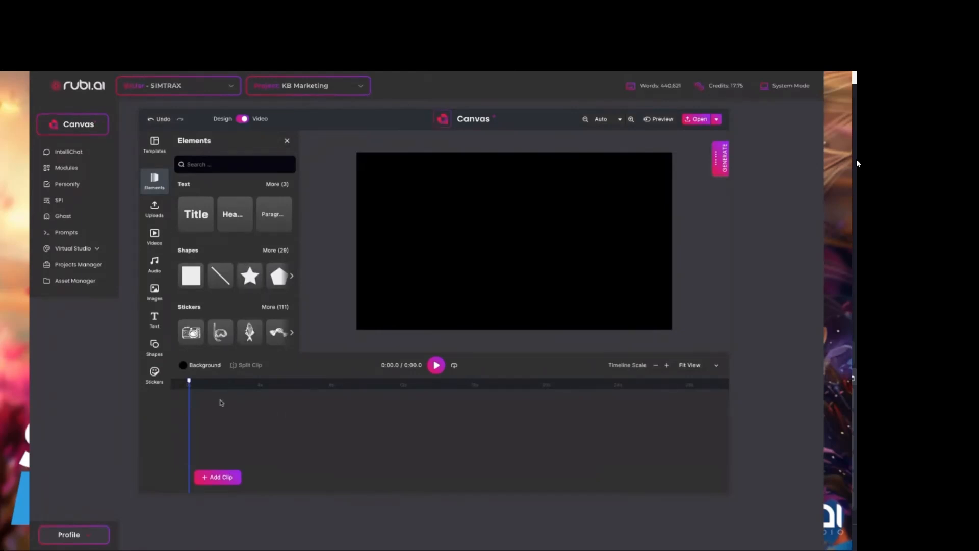
pyautogui.click(219, 478)
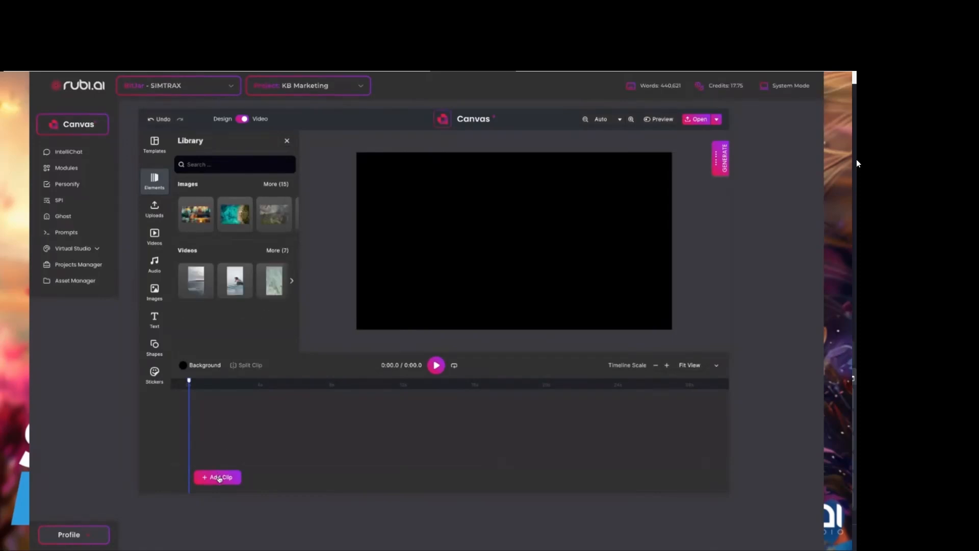
pyautogui.click(203, 220)
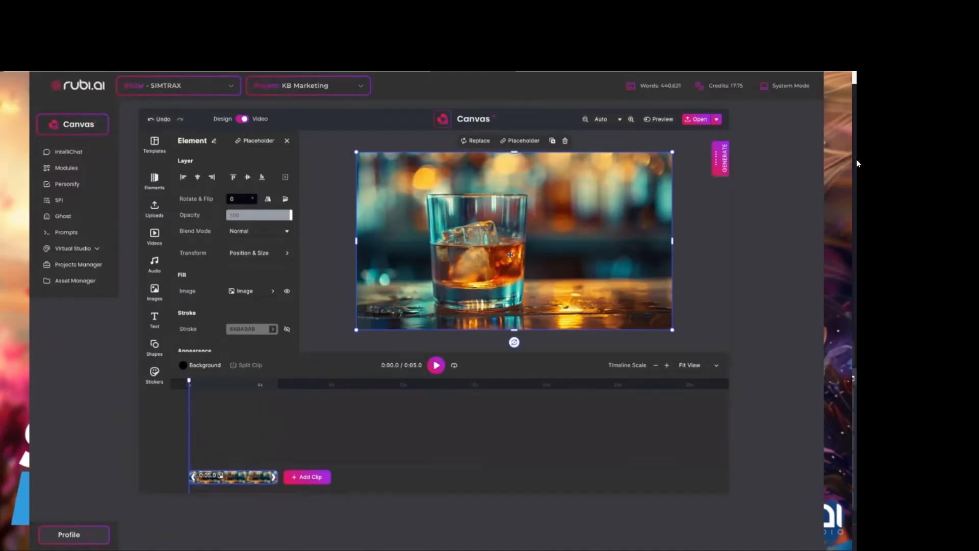
pyautogui.click(303, 478)
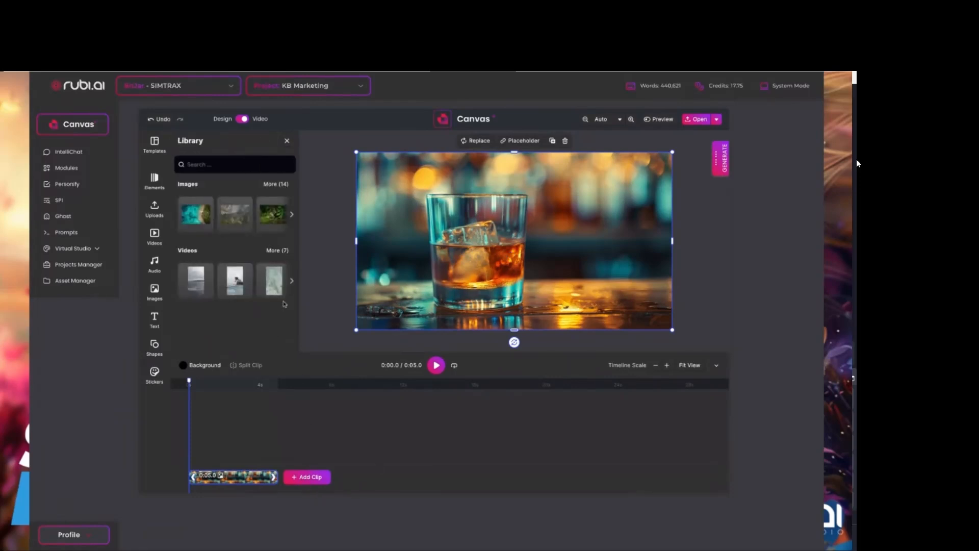
pyautogui.click(283, 218)
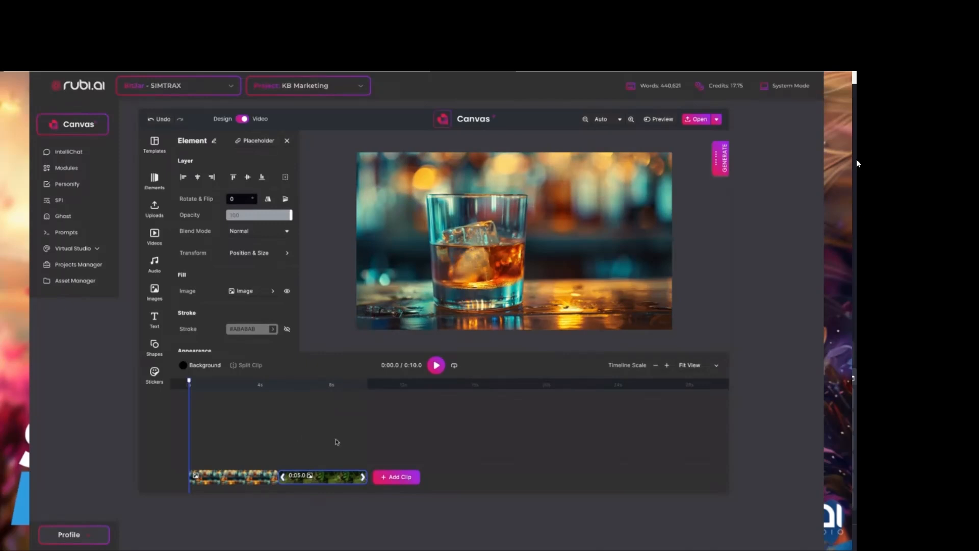
pyautogui.click(406, 479)
pyautogui.click(199, 220)
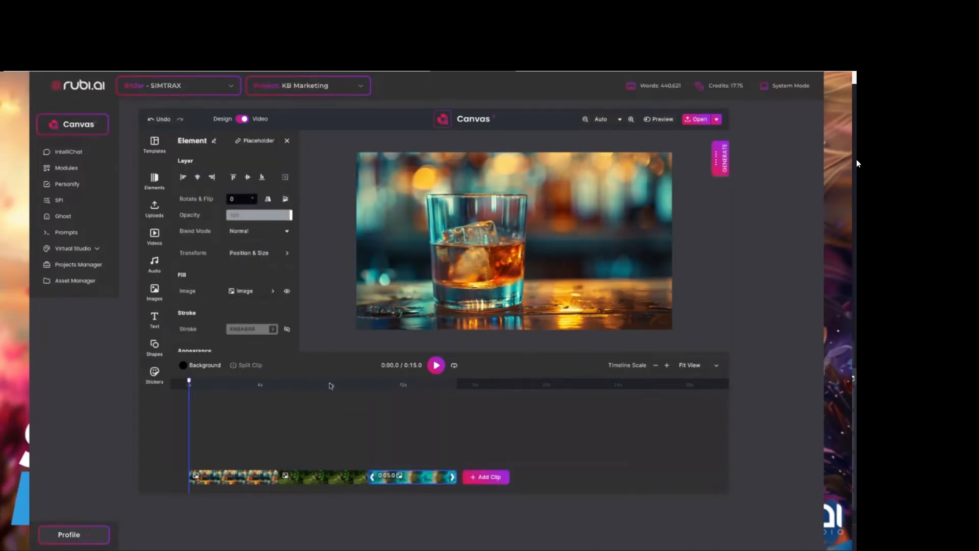
pyautogui.click(436, 366)
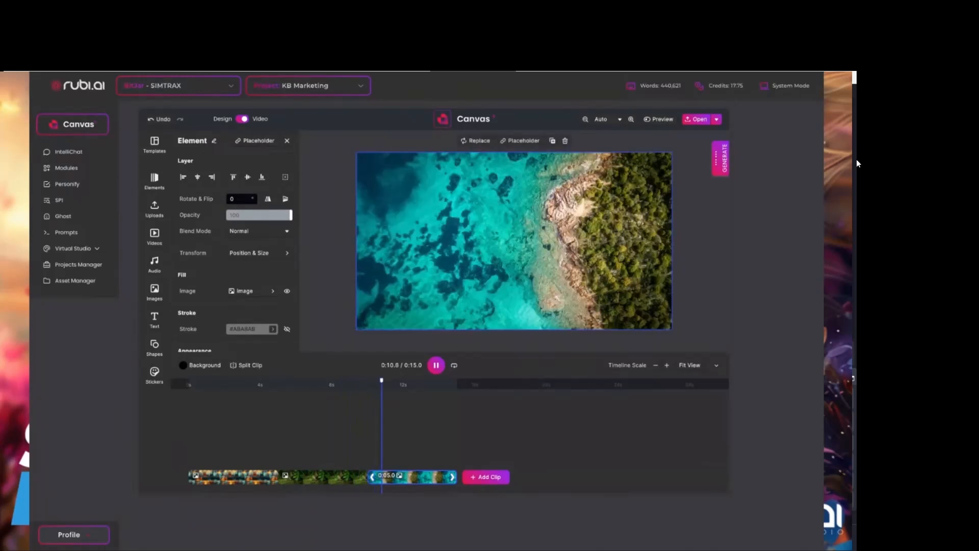
pyautogui.press('space')
# Overlay the surfer video on the coastline clip from the 10-second mark and place it near the frame's upper-left corner.
pyautogui.click(154, 235)
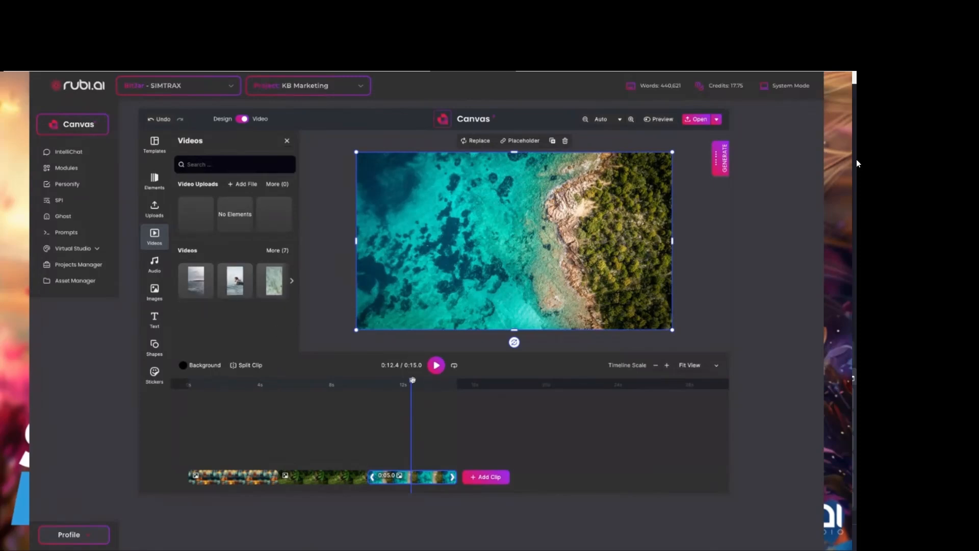
pyautogui.moveTo(411, 380); pyautogui.dragTo(368, 382)
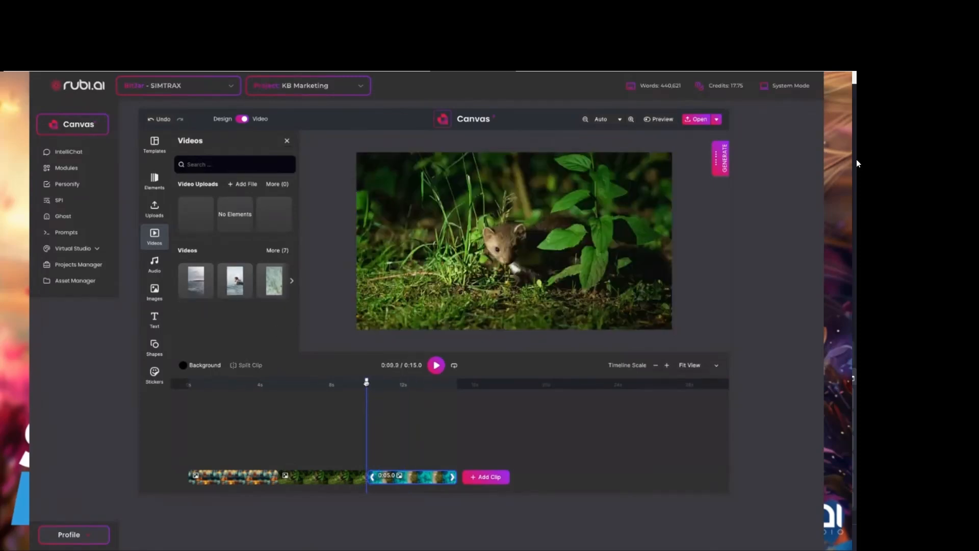
pyautogui.click(235, 280)
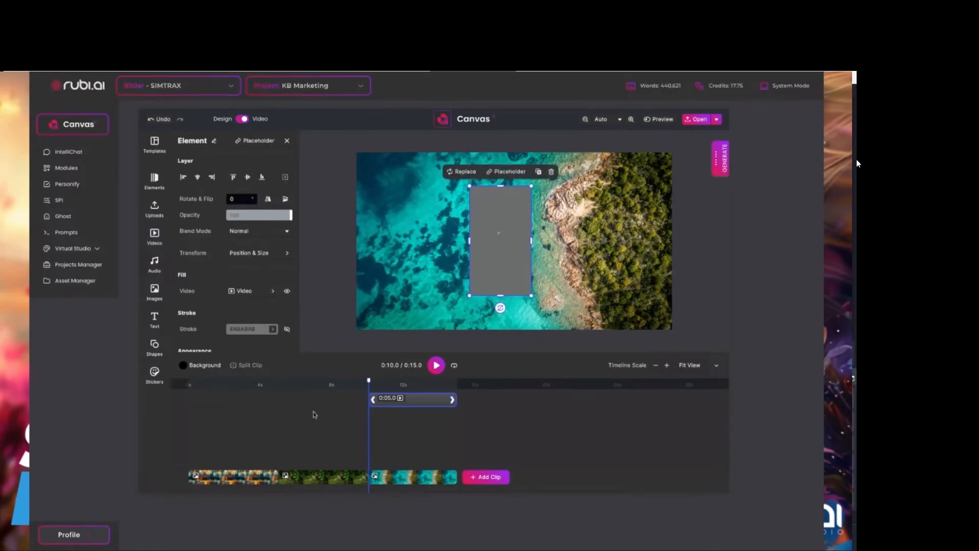
pyautogui.moveTo(496, 246); pyautogui.dragTo(399, 223)
pyautogui.moveTo(369, 381); pyautogui.dragTo(406, 381)
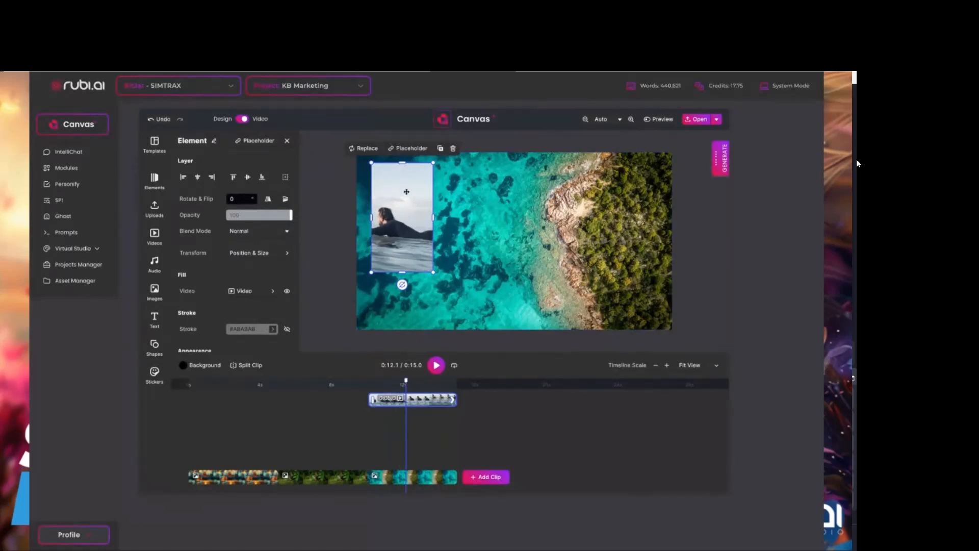
# Duplicate the surfer overlay twice and line the copies up side by side across the frame.
pyautogui.click(441, 149)
pyautogui.moveTo(406, 194); pyautogui.dragTo(471, 191)
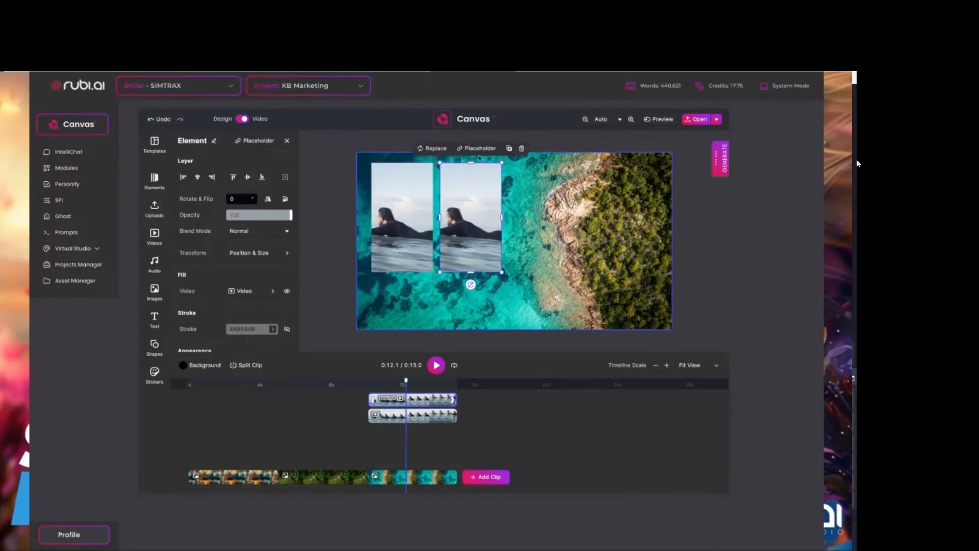
pyautogui.click(509, 151)
pyautogui.moveTo(475, 231); pyautogui.dragTo(548, 232)
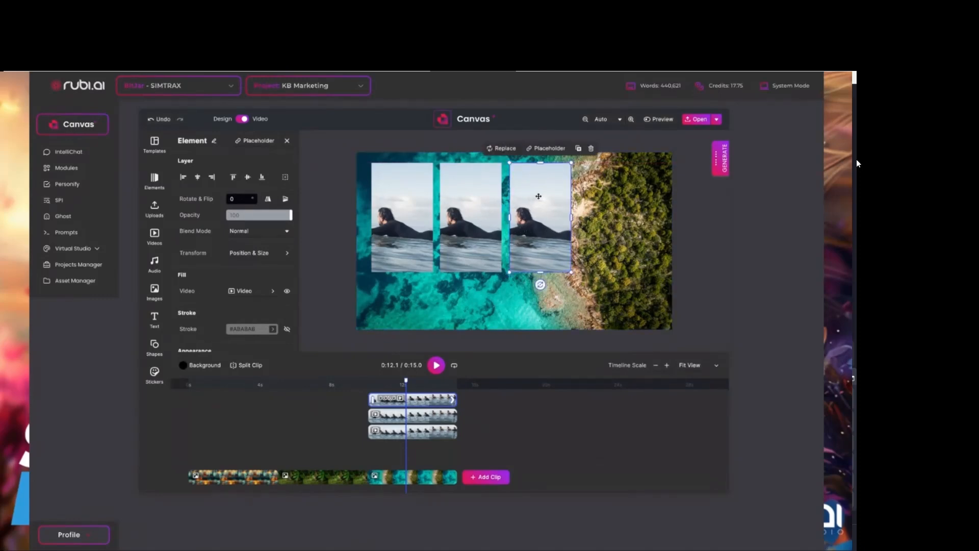
# Delete all three surfer overlays from the coastline clip.
pyautogui.click(591, 148)
pyautogui.click(480, 212)
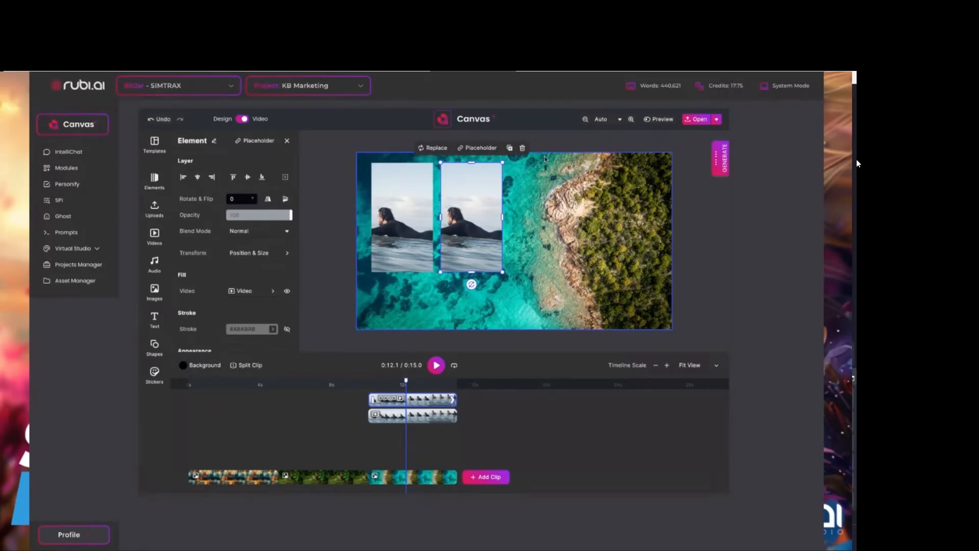
pyautogui.click(522, 148)
pyautogui.click(411, 209)
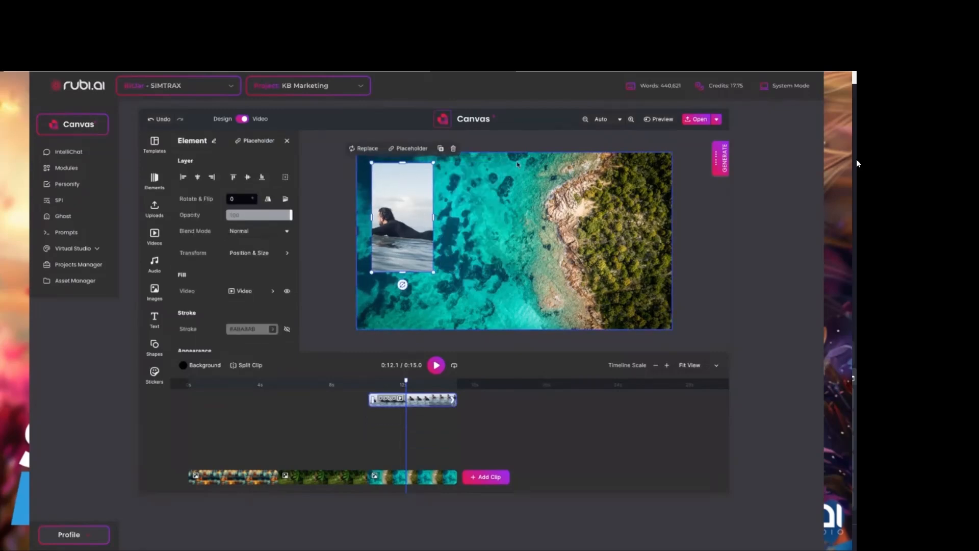
pyautogui.click(453, 147)
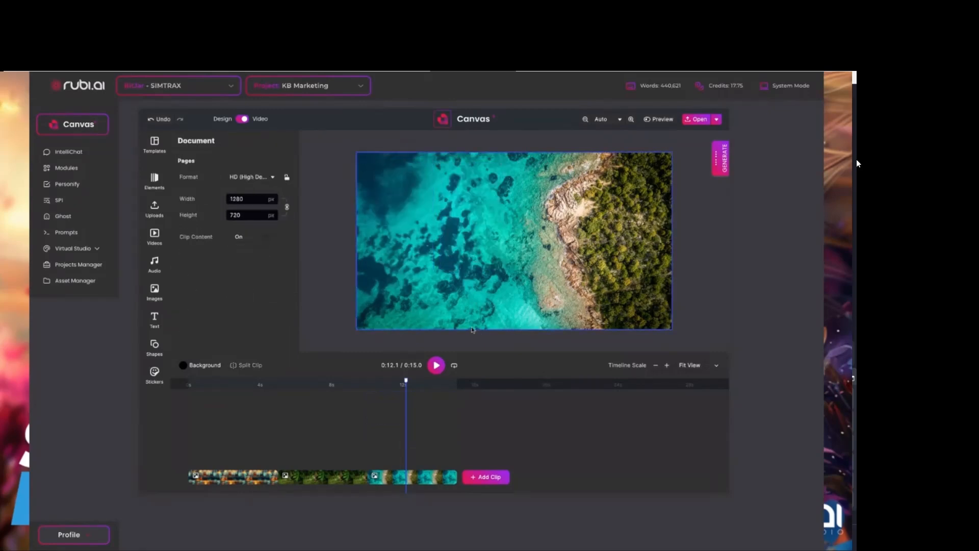
# Upload the running woman video to the video library and look over the content types available for generation.
pyautogui.click(155, 264)
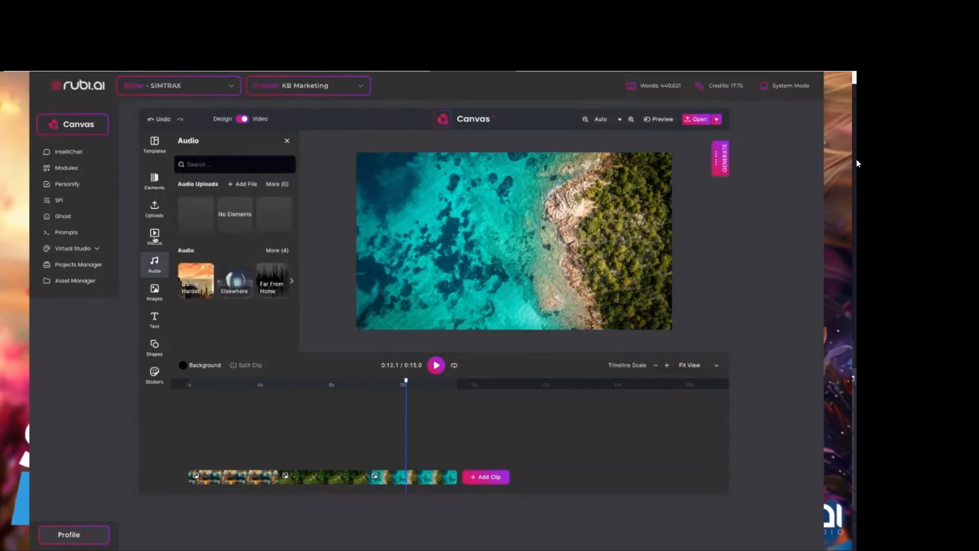
pyautogui.click(154, 235)
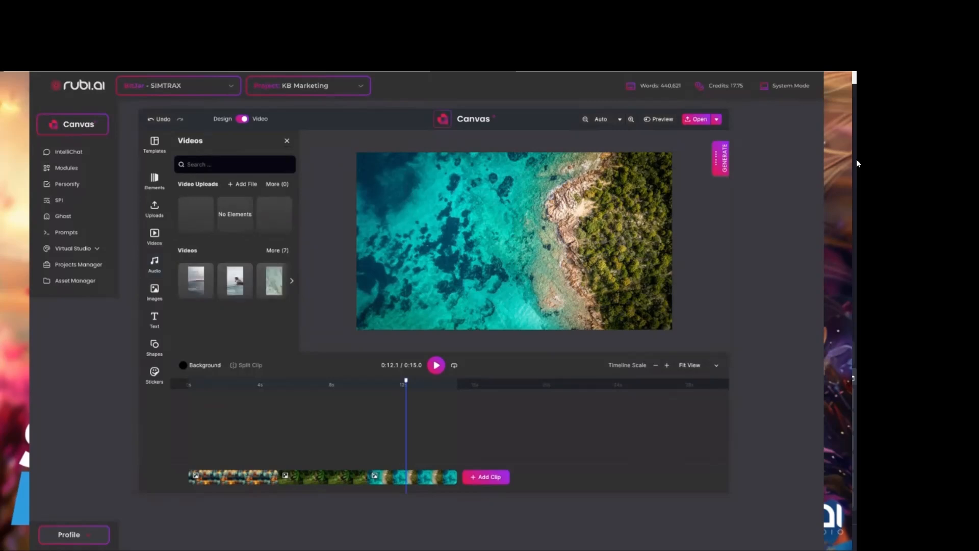
pyautogui.click(249, 184)
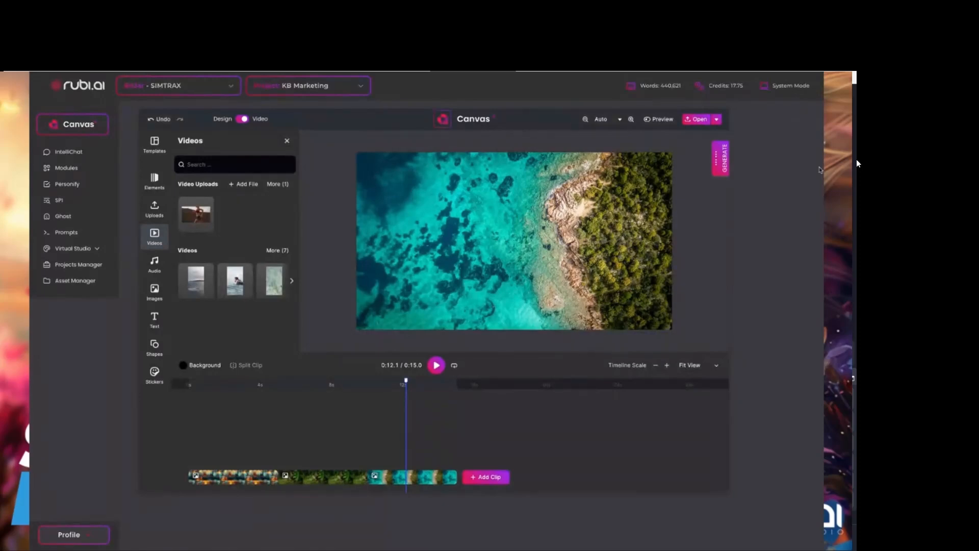
pyautogui.click(725, 160)
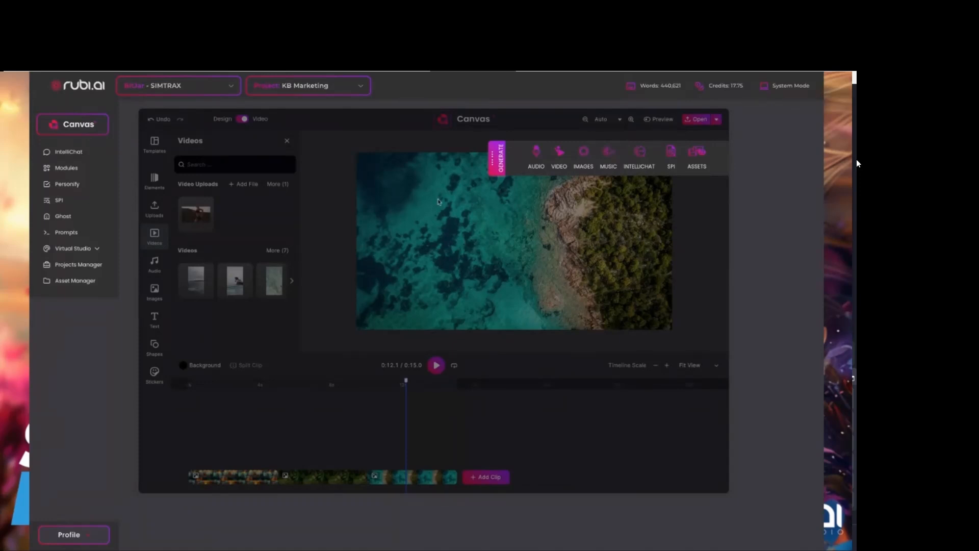
pyautogui.click(501, 161)
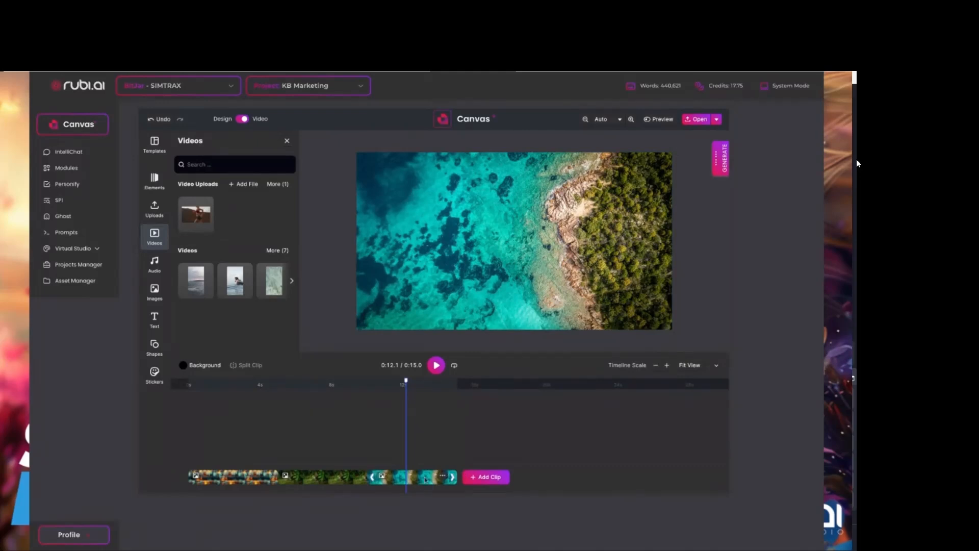
# Retime the clips, giving the whiskey glass 6.6 s and the forest animal 2.4 s, and move the whiskey glass after the animal.
pyautogui.moveTo(371, 476); pyautogui.dragTo(303, 477)
pyautogui.click(342, 478)
pyautogui.click(247, 477)
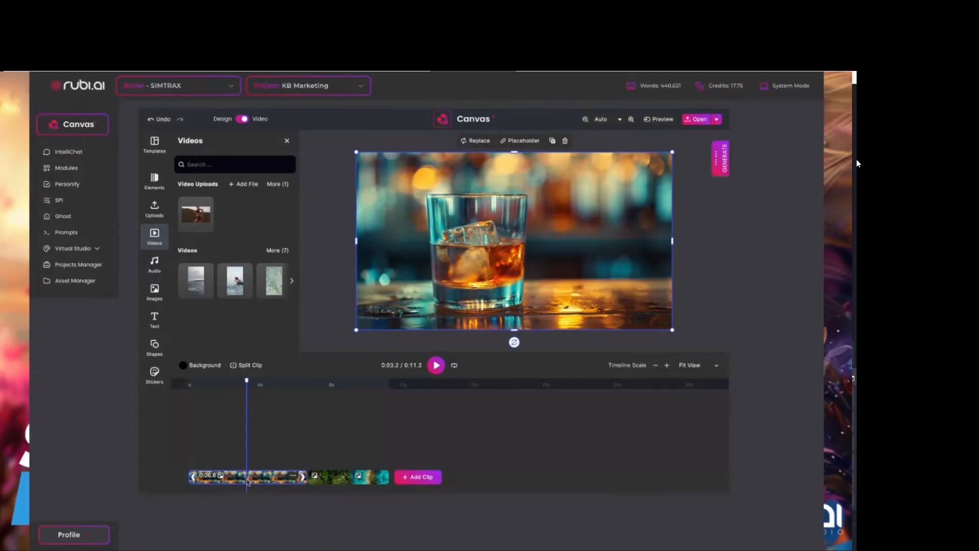
pyautogui.click(293, 477)
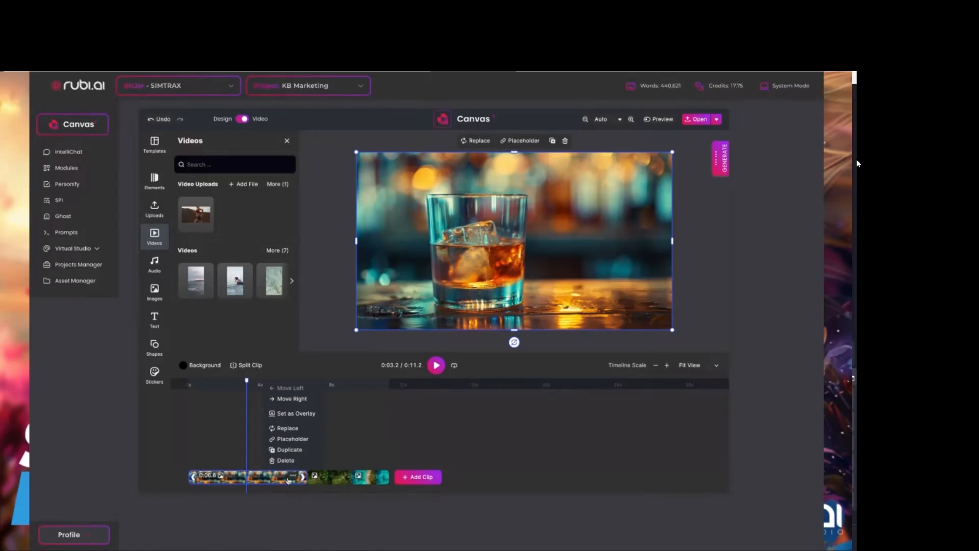
pyautogui.click(292, 400)
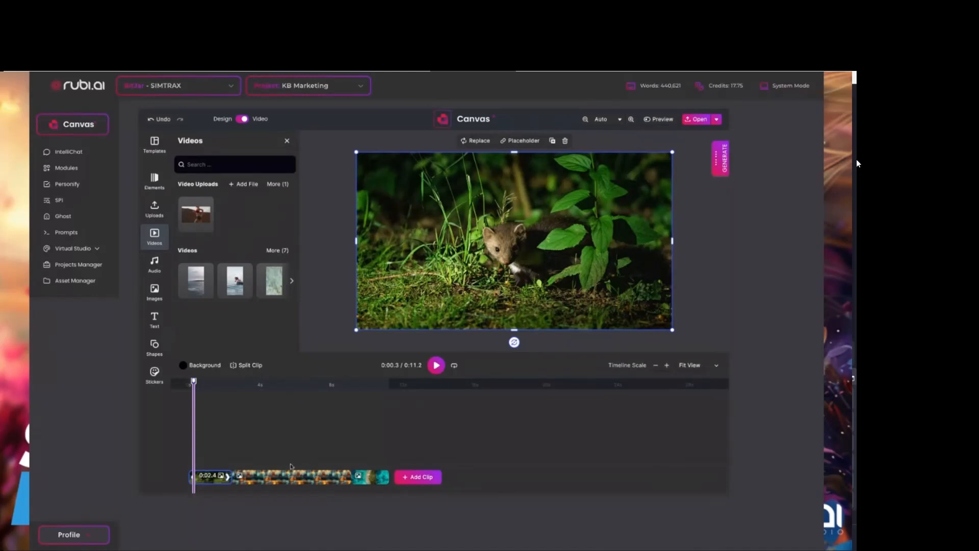
# Replace the three image clips on the timeline with the uploaded running woman video and play it.
pyautogui.click(376, 477)
pyautogui.click(365, 460)
pyautogui.click(337, 477)
pyautogui.click(329, 460)
pyautogui.click(223, 477)
pyautogui.click(223, 477)
pyautogui.click(211, 459)
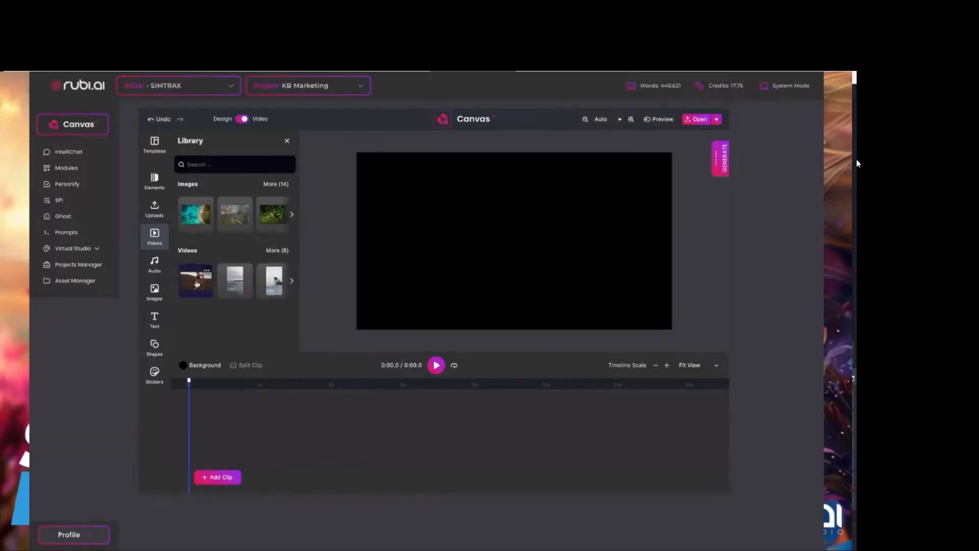
pyautogui.click(196, 284)
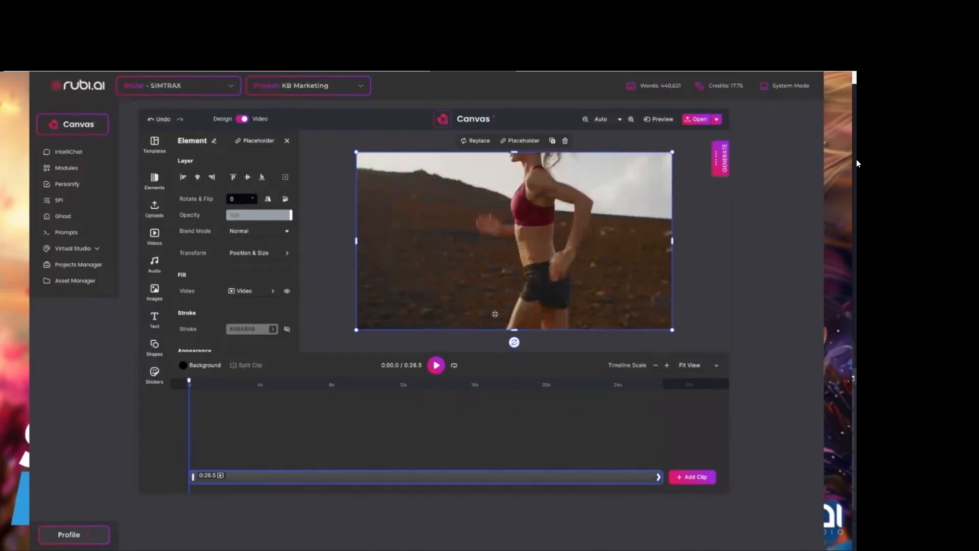
pyautogui.click(437, 366)
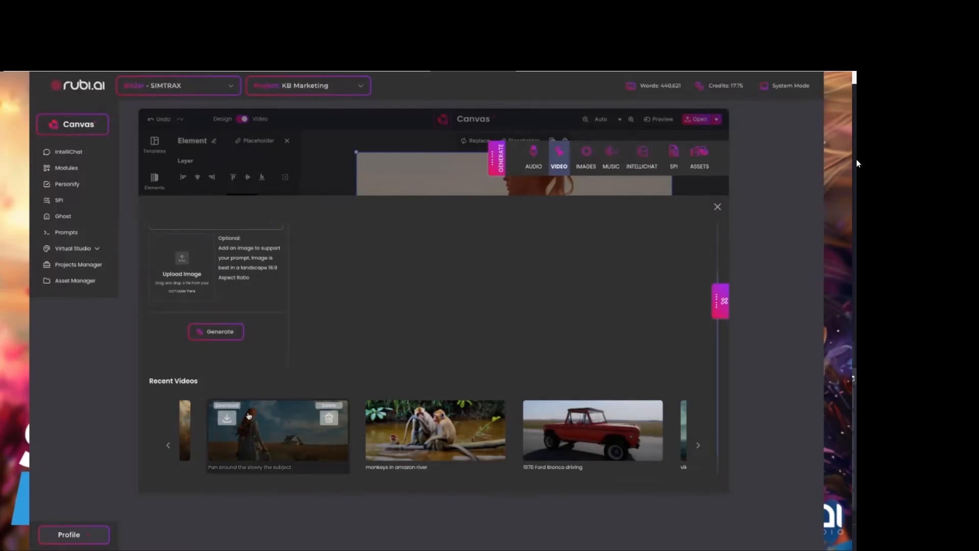
# Preview the recent video "Pan around the slowly the subject" and open the video gallery.
pyautogui.click(278, 418)
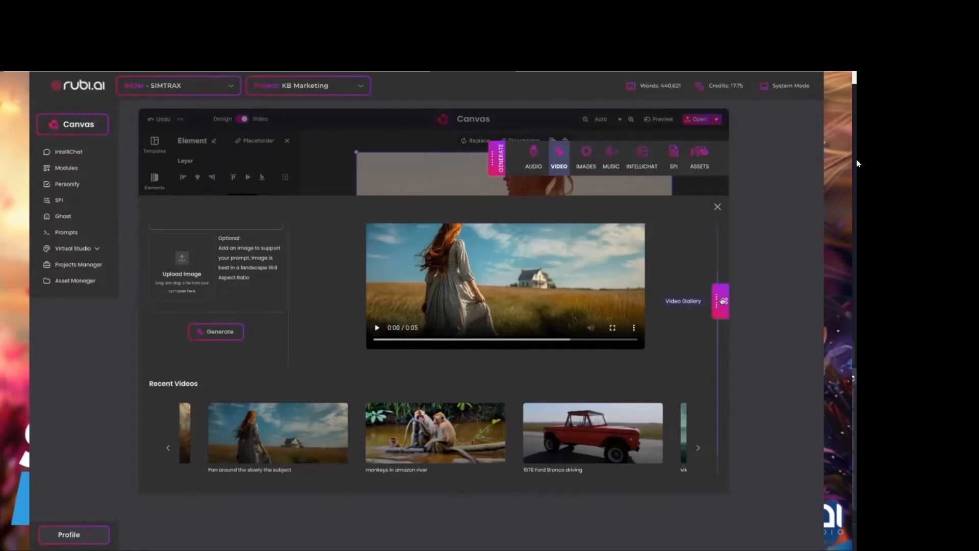
pyautogui.click(723, 301)
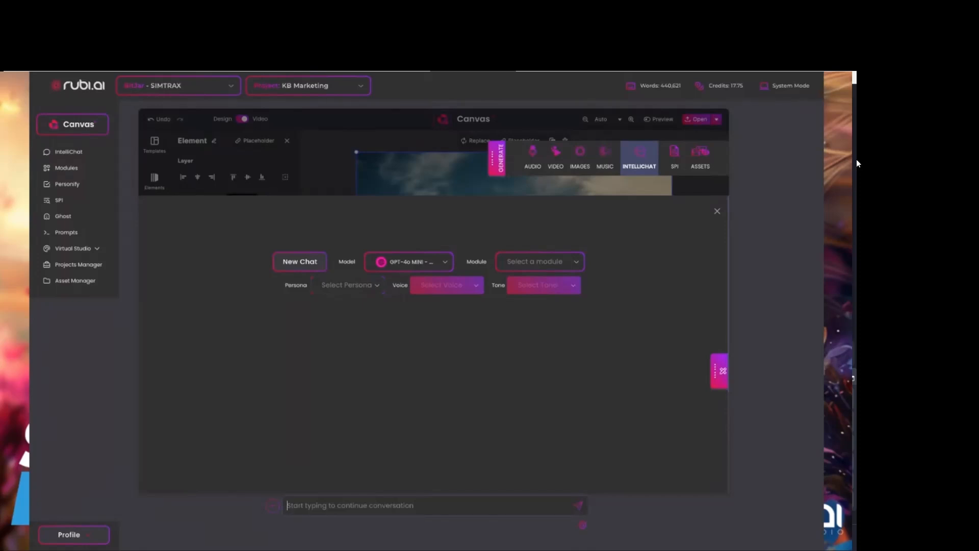
# Write an IntelliChat prompt requesting a headline for pHix, a fat loss burning supplement, made creative like "Get the pHix".
pyautogui.write('C')
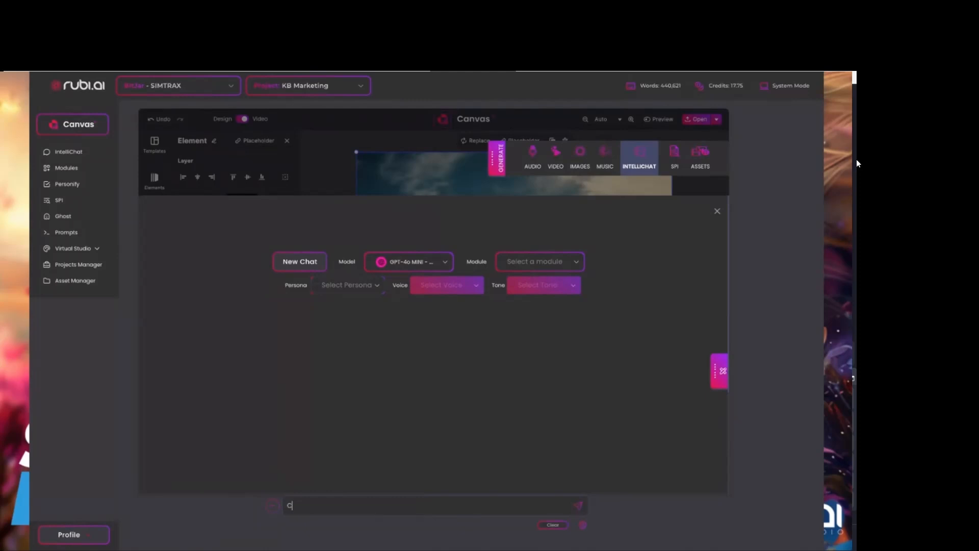
pyautogui.write('reate a Headline for pHix a fat loss bruning suppliment. M')
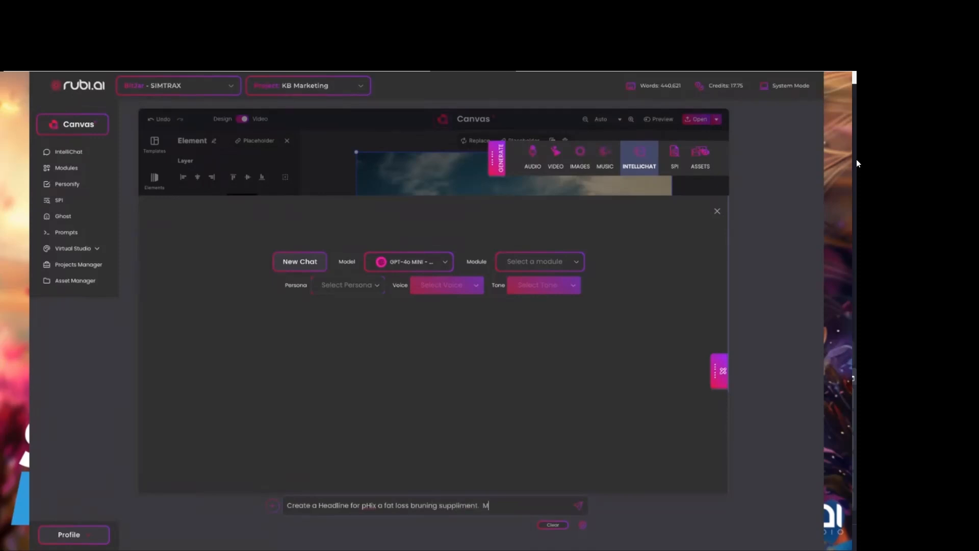
pyautogui.write('ake it cred')
pyautogui.write('ive like Get the pHix')
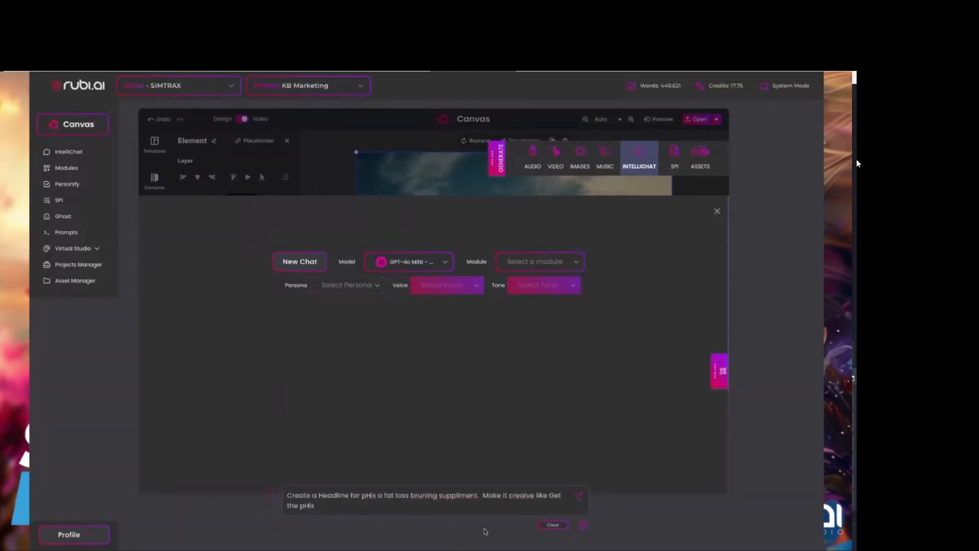
# Correct the spelling of "creative", "burning" and "supplement" in the headline prompt and send it.
pyautogui.click(524, 494)
pyautogui.write('t')
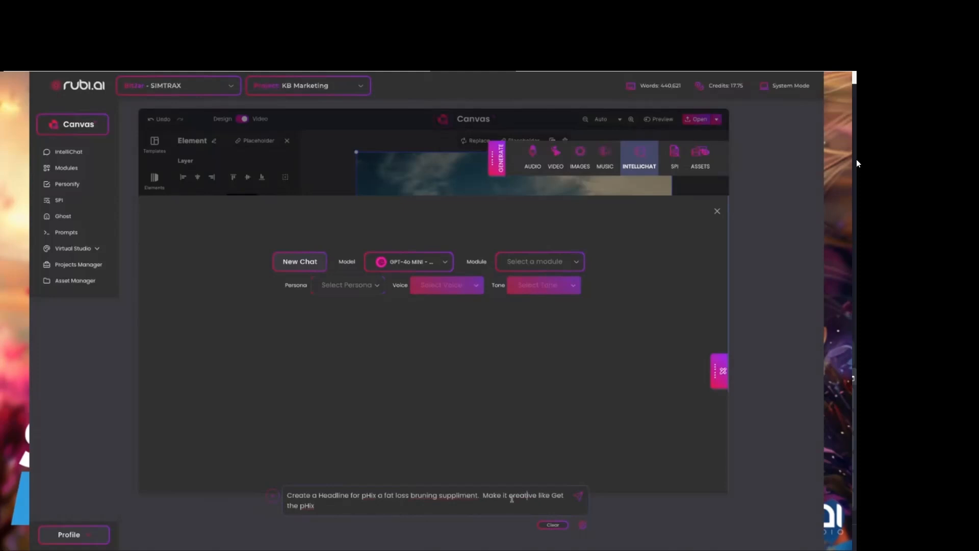
pyautogui.doubleClick(422, 495)
pyautogui.click(421, 496)
pyautogui.write('burningh')
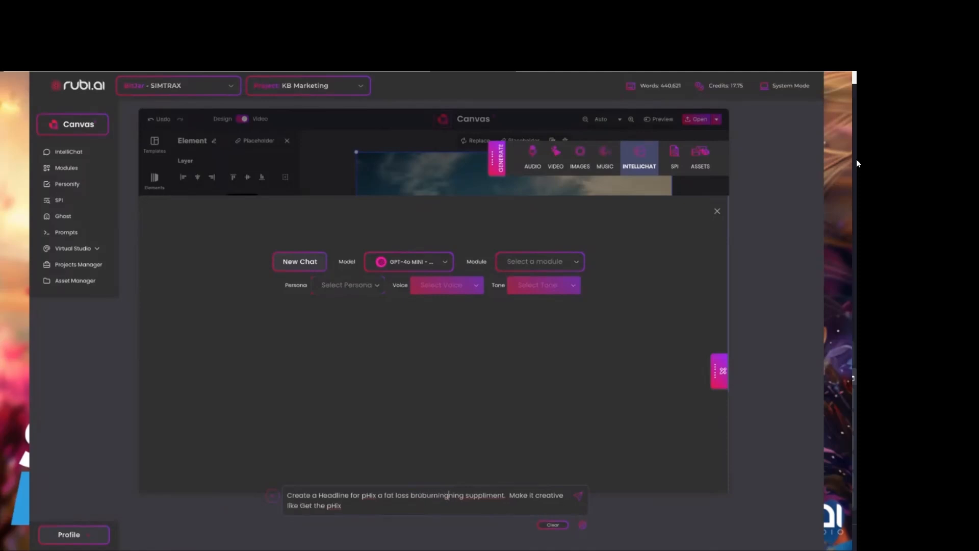
pyautogui.doubleClick(489, 495)
pyautogui.write('supplement')
pyautogui.click(579, 496)
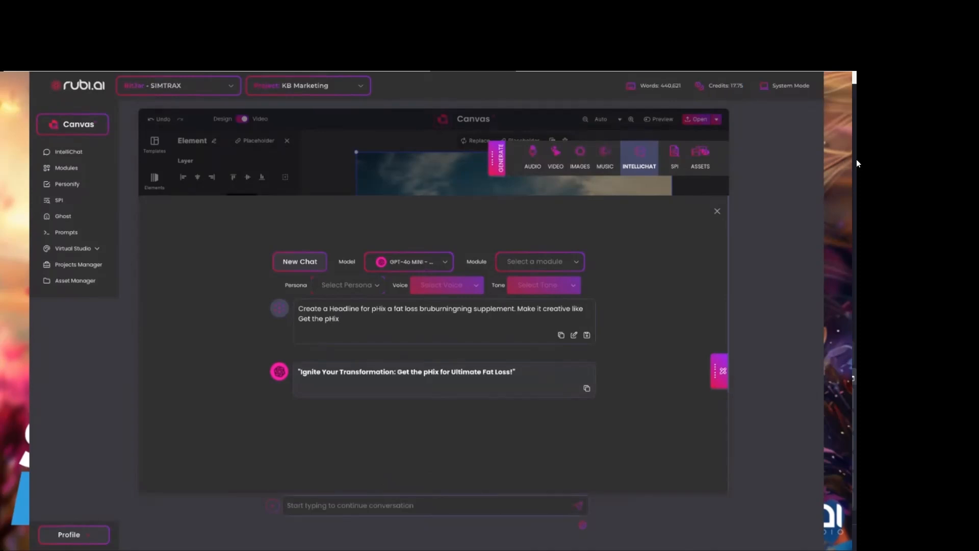
# Switch the chat model to Claude-3.5 Sonnet and send the request "giveme 5 more".
pyautogui.click(408, 261)
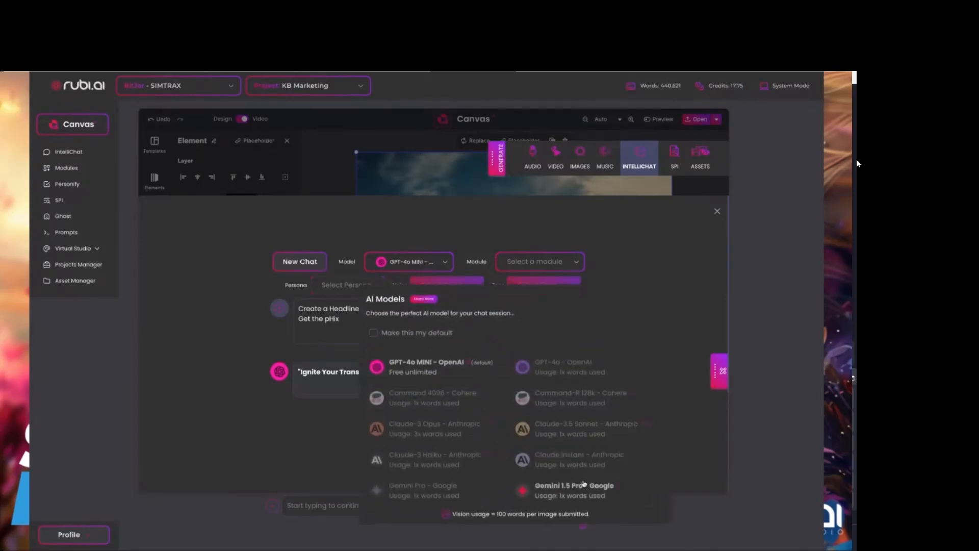
pyautogui.click(562, 436)
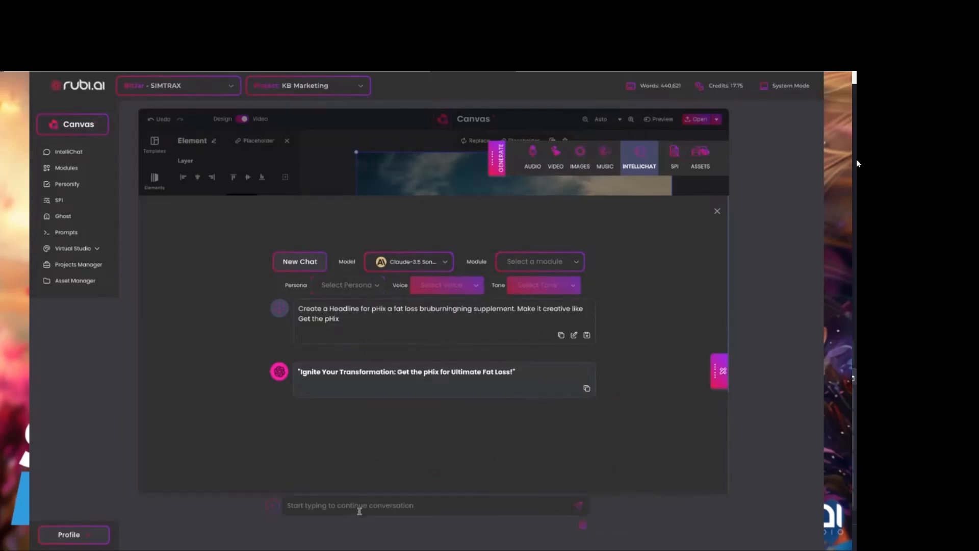
pyautogui.write('giveme 5 more')
pyautogui.press('Return')
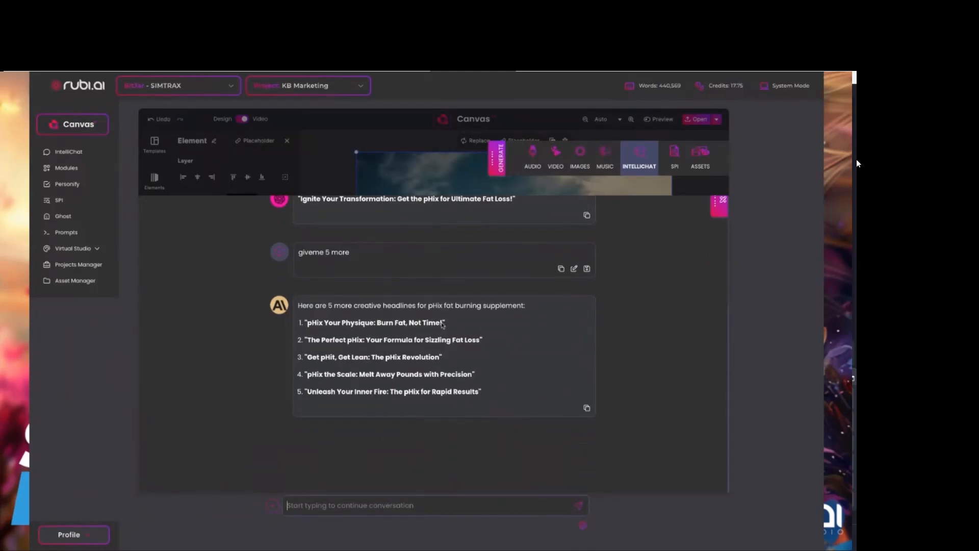
# Copy the headline "Get pHit, Get Lean: The pHix Revolution" from the chat reply into the IntelliChat Editor.
pyautogui.moveTo(443, 325); pyautogui.dragTo(355, 325)
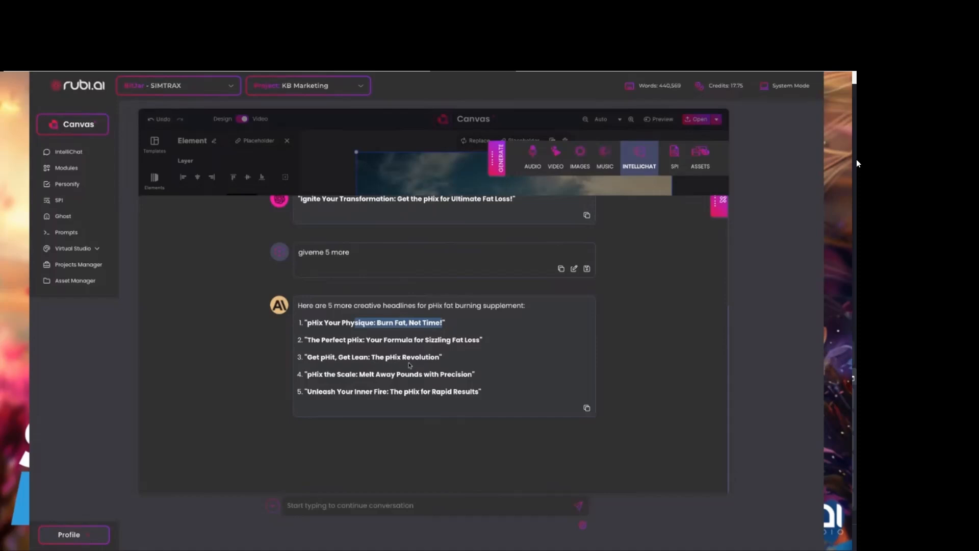
pyautogui.moveTo(440, 358); pyautogui.dragTo(310, 359)
pyautogui.hotkey('ctrl', 'c')
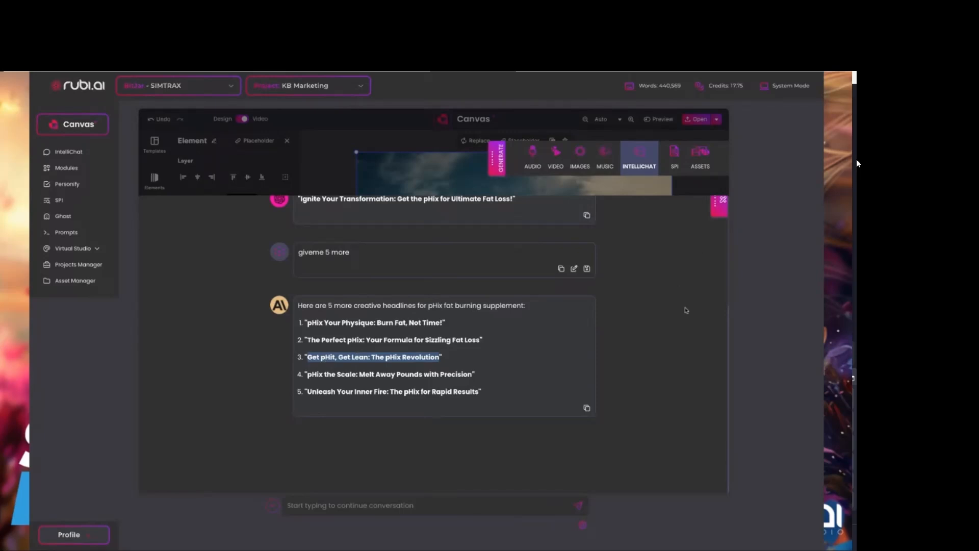
pyautogui.scroll(5, 665, 277)
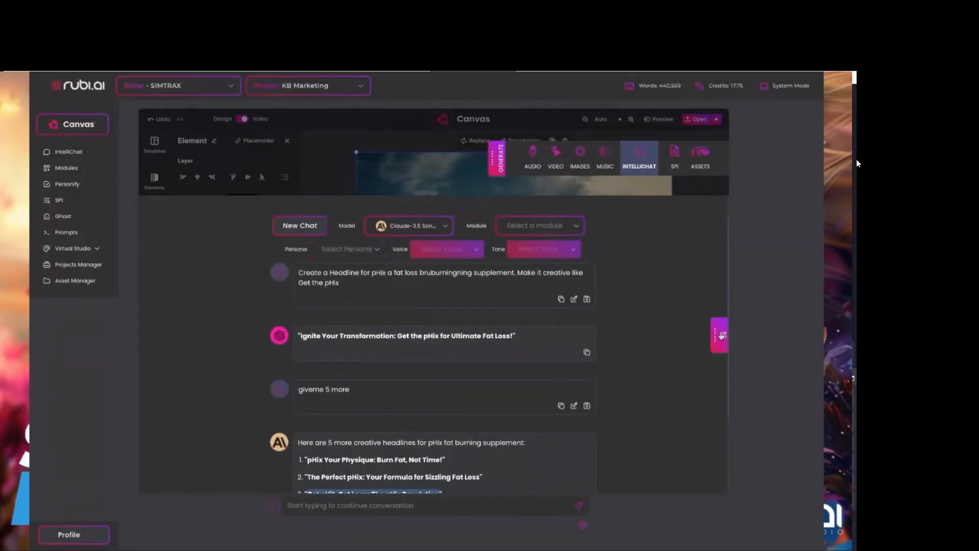
pyautogui.click(720, 331)
pyautogui.click(572, 275)
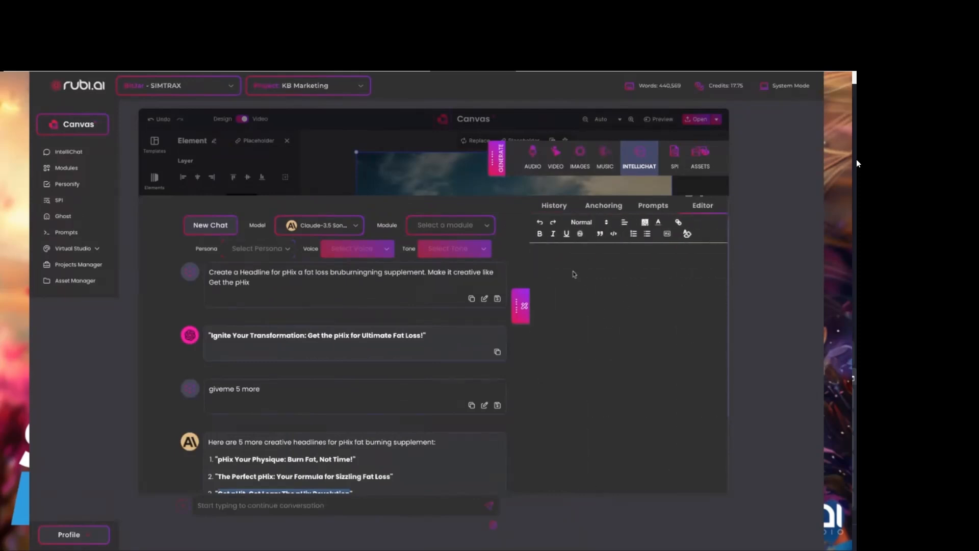
pyautogui.hotkey('ctrl', 'v')
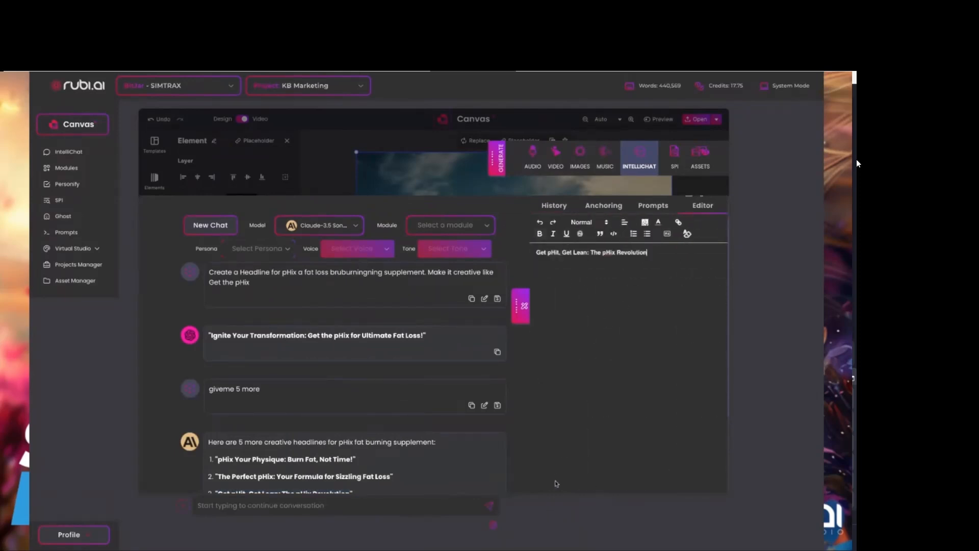
# Copy the headline from the Editor into the text-to-speech text of the audio generator.
pyautogui.tripleClick(533, 254)
pyautogui.hotkey('ctrl', 'c')
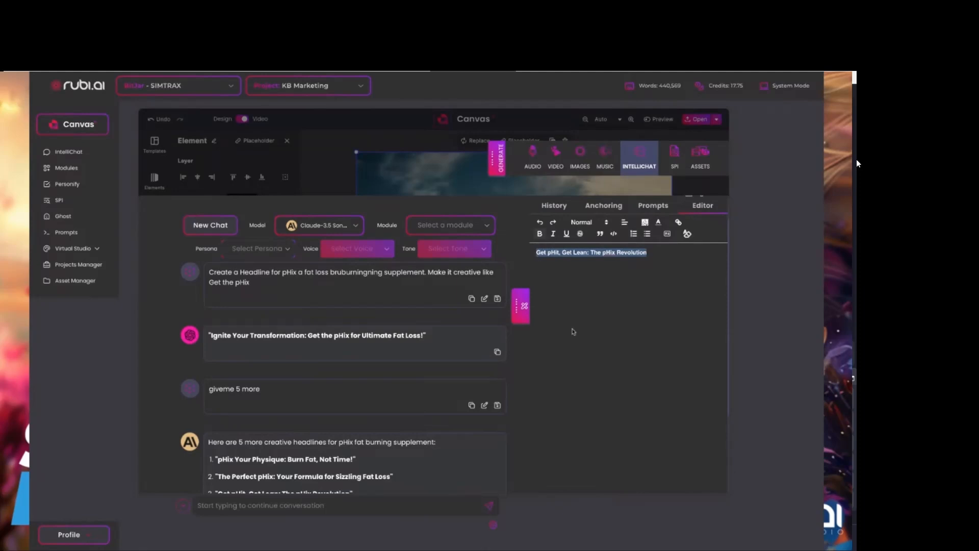
pyautogui.click(533, 153)
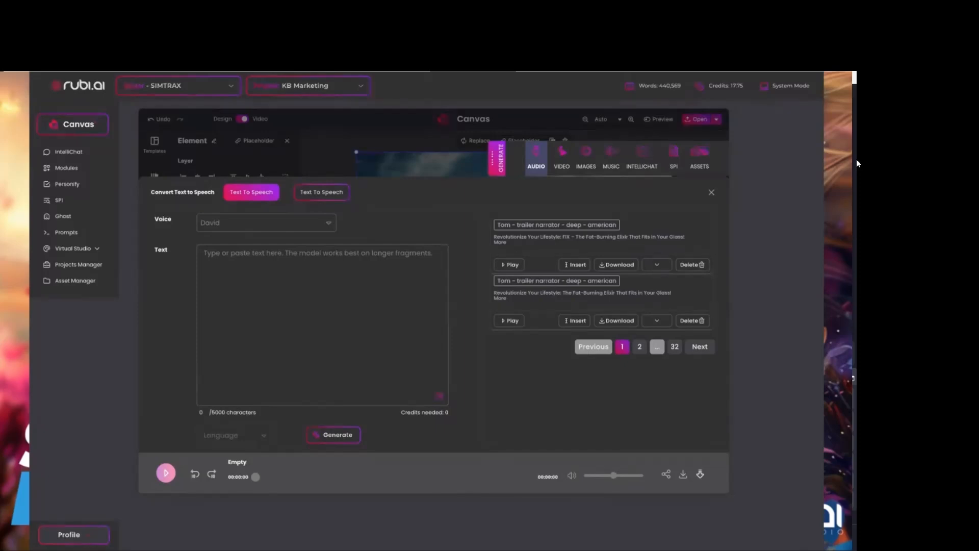
pyautogui.click(225, 259)
pyautogui.hotkey('ctrl', 'v')
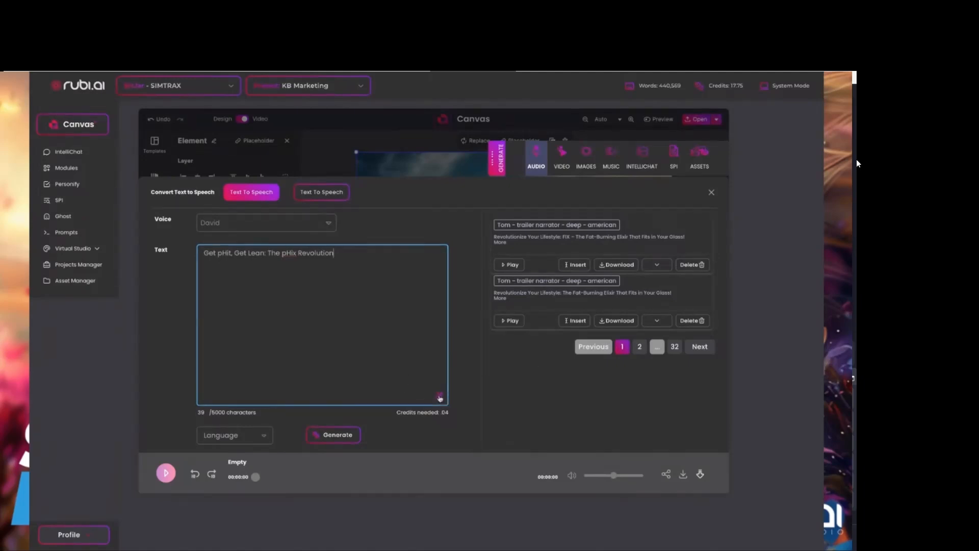
# Open RUBI Assistant from the speech text, reposition its floating window several times, and close it.
pyautogui.click(439, 397)
pyautogui.moveTo(527, 208); pyautogui.dragTo(448, 218)
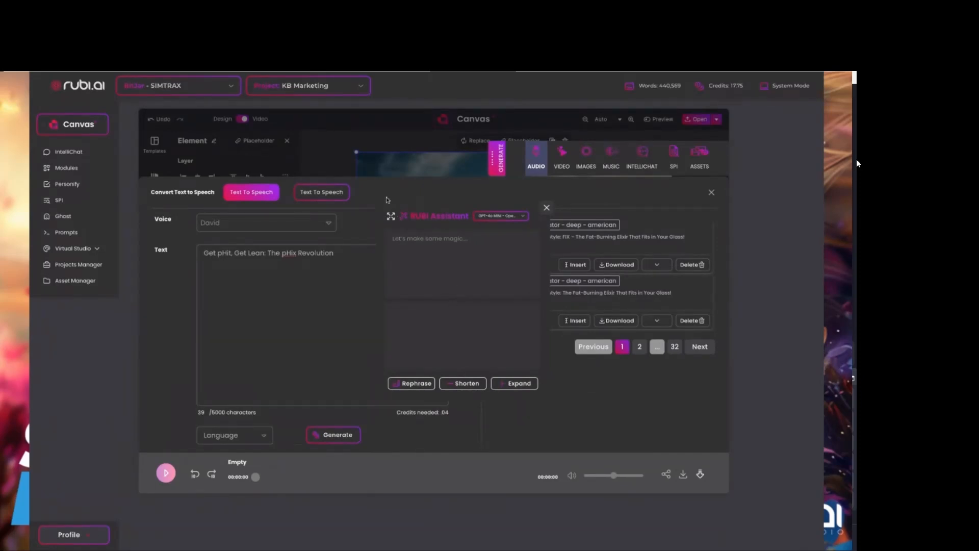
pyautogui.moveTo(391, 216); pyautogui.dragTo(2, 380)
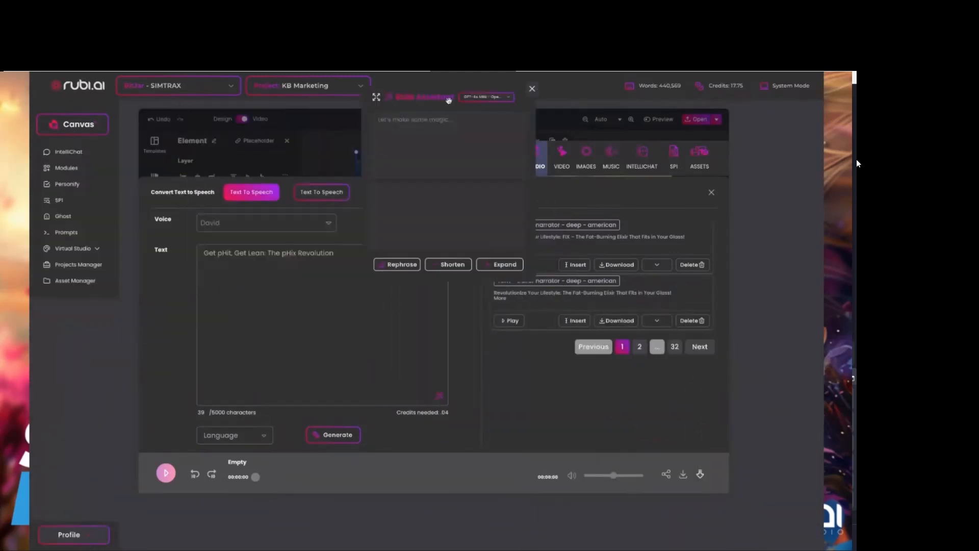
pyautogui.moveTo(764, 222); pyautogui.dragTo(472, 270)
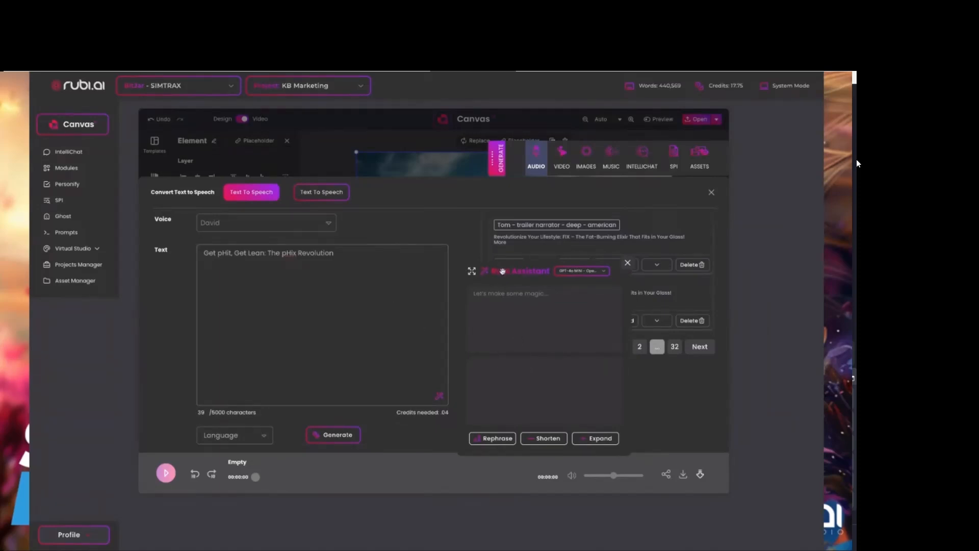
pyautogui.click(628, 262)
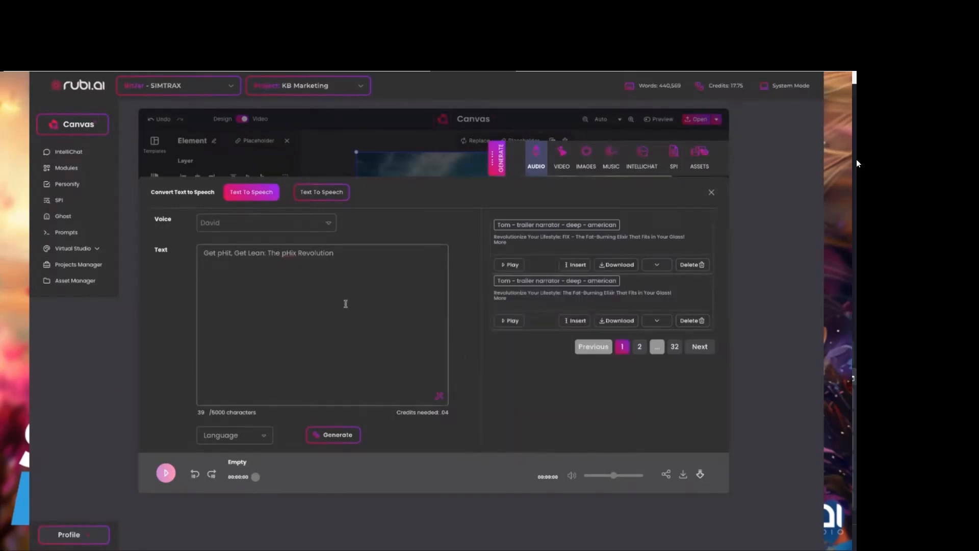
# Set the voice to Tom - trailer narrator and generate the speech for the headline.
pyautogui.click(250, 226)
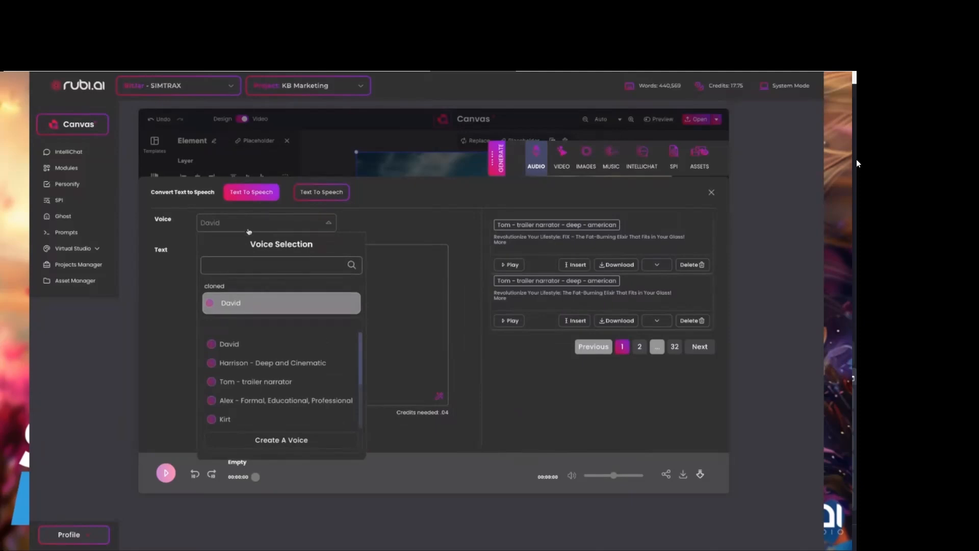
pyautogui.click(254, 382)
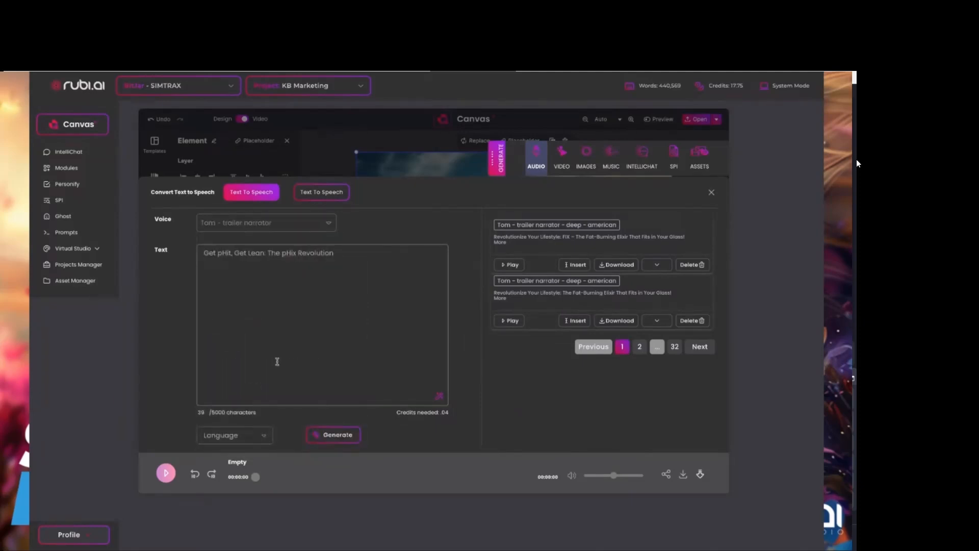
pyautogui.click(335, 436)
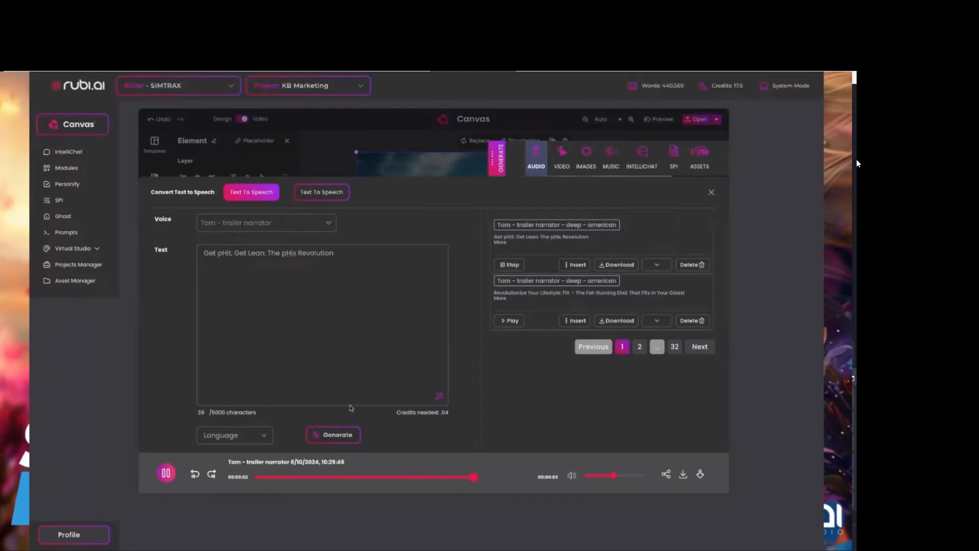
# Change the speech text to "Get Fit, Get Lean: The Fit Revolution" and generate the audio again.
pyautogui.doubleClick(223, 253)
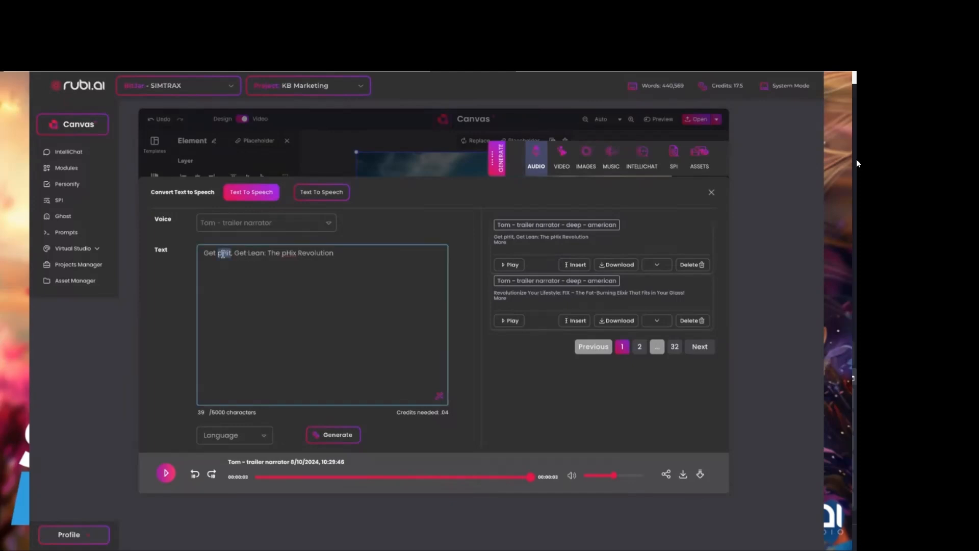
pyautogui.write('FIT')
pyautogui.doubleClick(284, 253)
pyautogui.write('FIT')
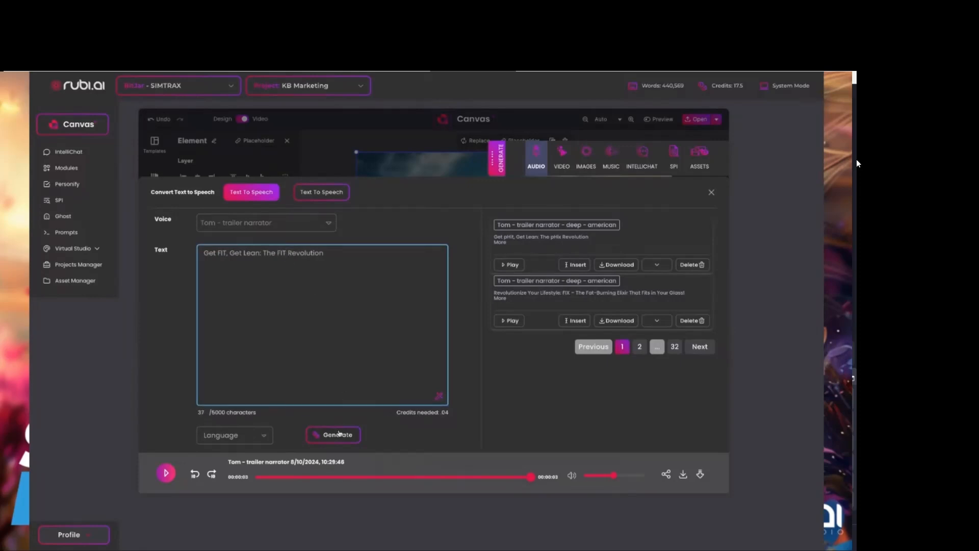
pyautogui.press('BackSpace')
pyautogui.press('BackSpace')
pyautogui.write('it')
pyautogui.click(228, 253)
pyautogui.press('BackSpace')
pyautogui.press('BackSpace')
pyautogui.write('t,')
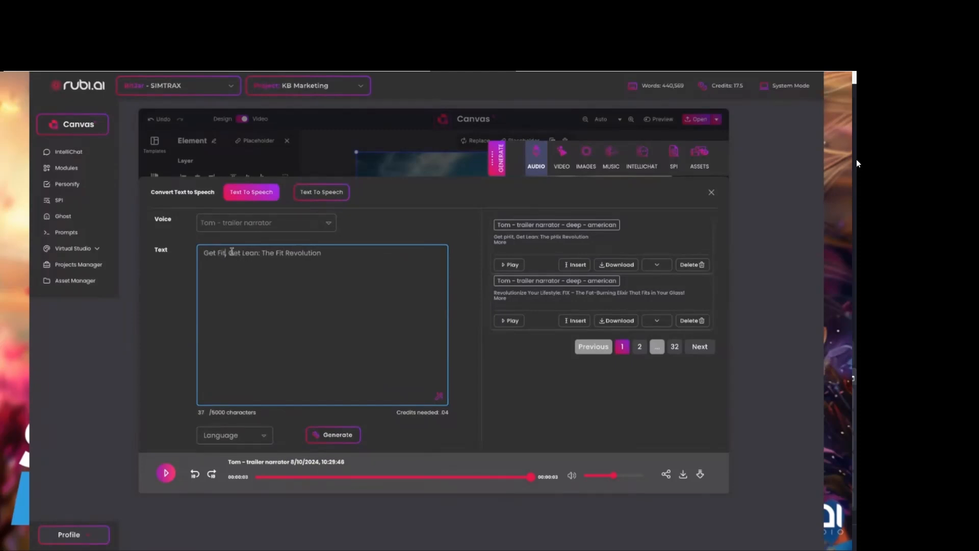
pyautogui.click(340, 437)
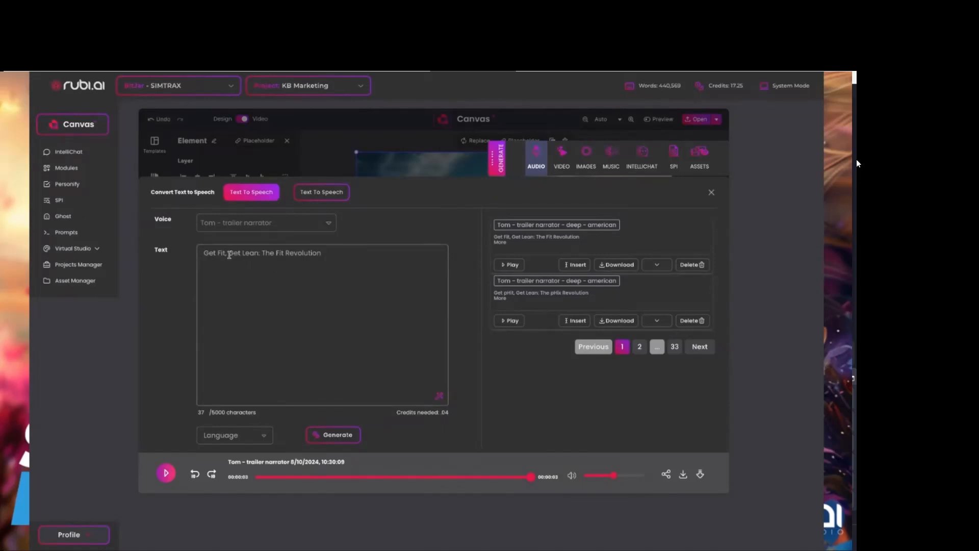
# Replace the colon with a dash so the text reads "Get Fit, Get Lean - The Fit Revolution", and regenerate the speech.
pyautogui.click(262, 254)
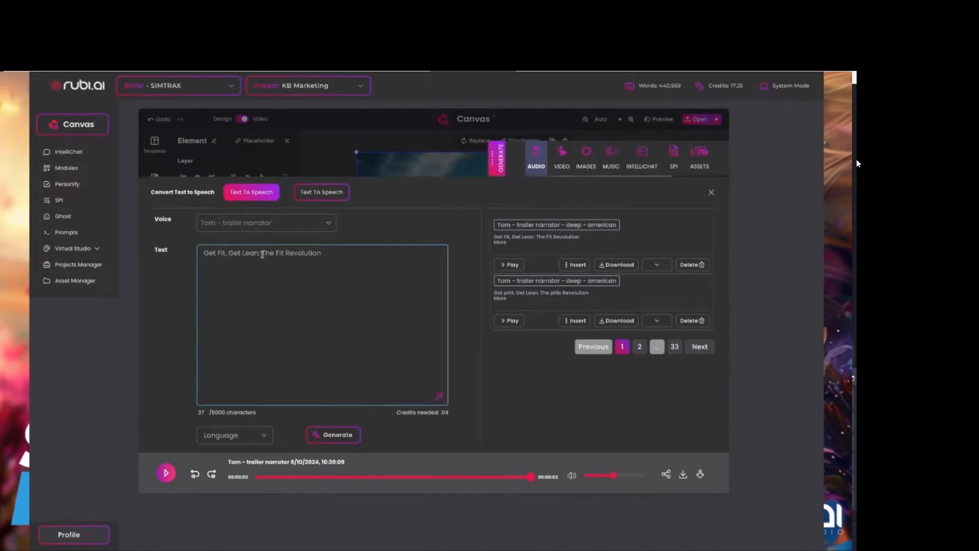
pyautogui.press('BackSpace')
pyautogui.write('--')
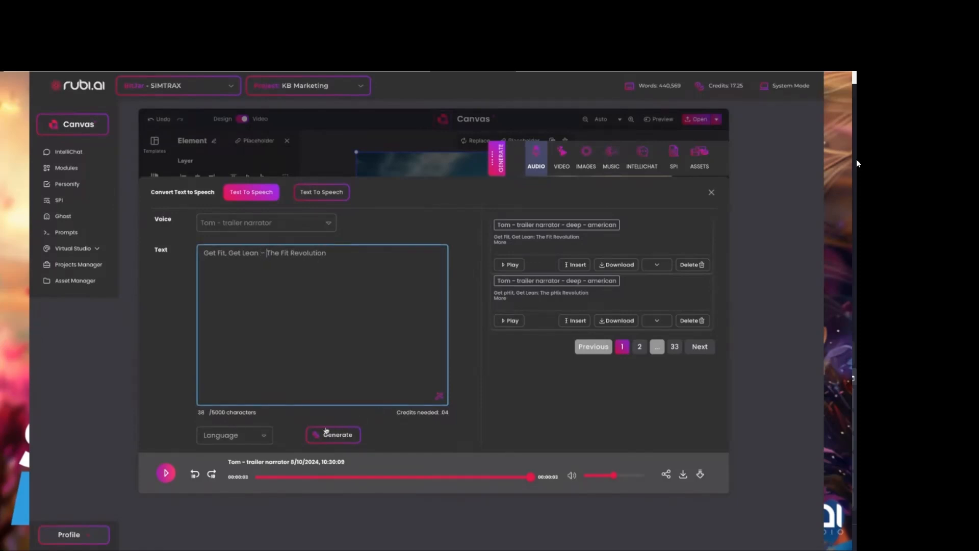
pyautogui.click(329, 436)
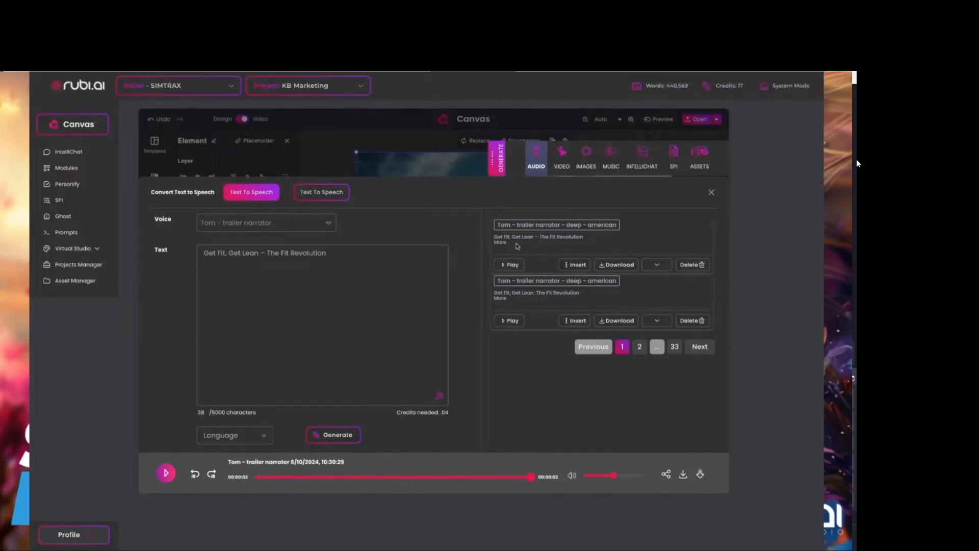
# Insert the newly generated dash version of the "Get Fit, Get Lean" speech into the project and open the music track creator.
pyautogui.moveTo(587, 238); pyautogui.dragTo(490, 237)
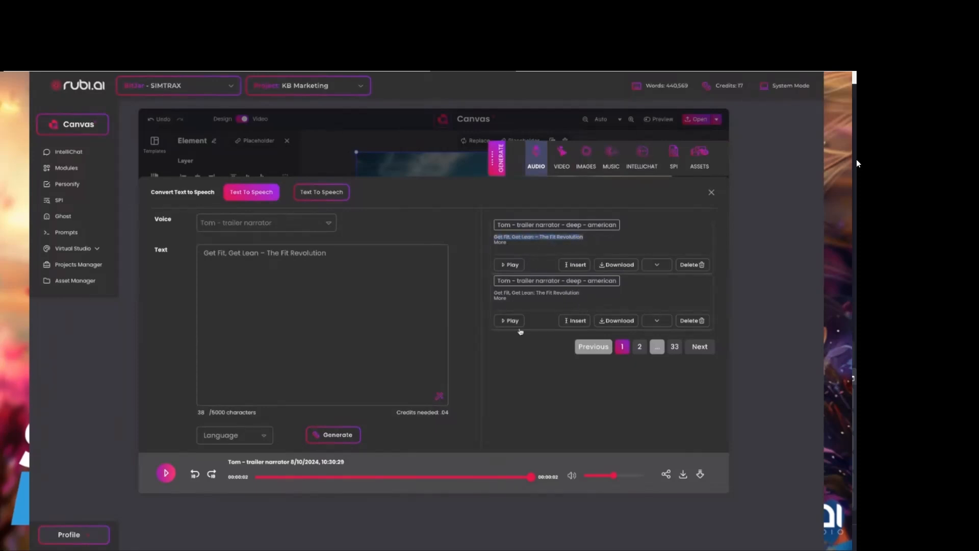
pyautogui.click(573, 265)
pyautogui.click(607, 152)
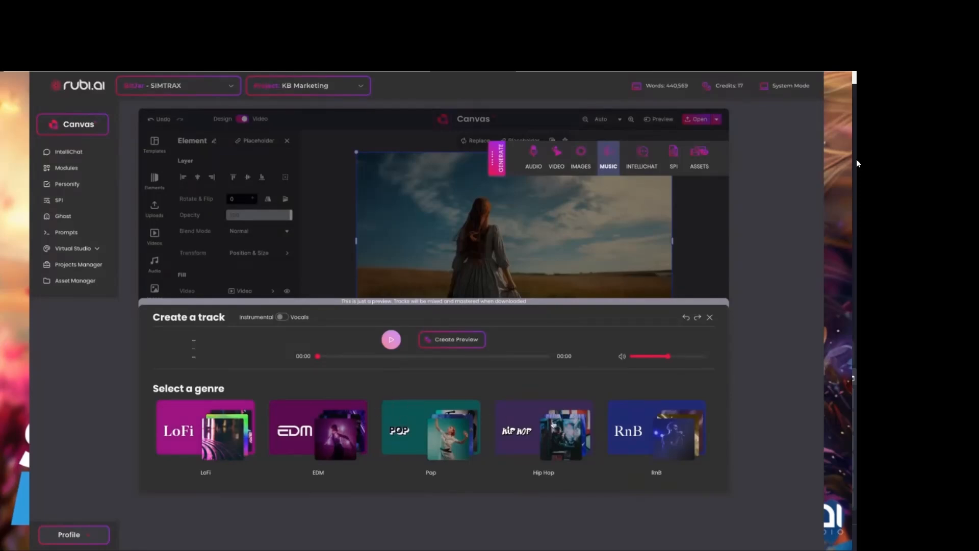
# Create a preview of a music track with the Hip Hop genre and Mafia Trap V2 theme, and pause it.
pyautogui.click(553, 423)
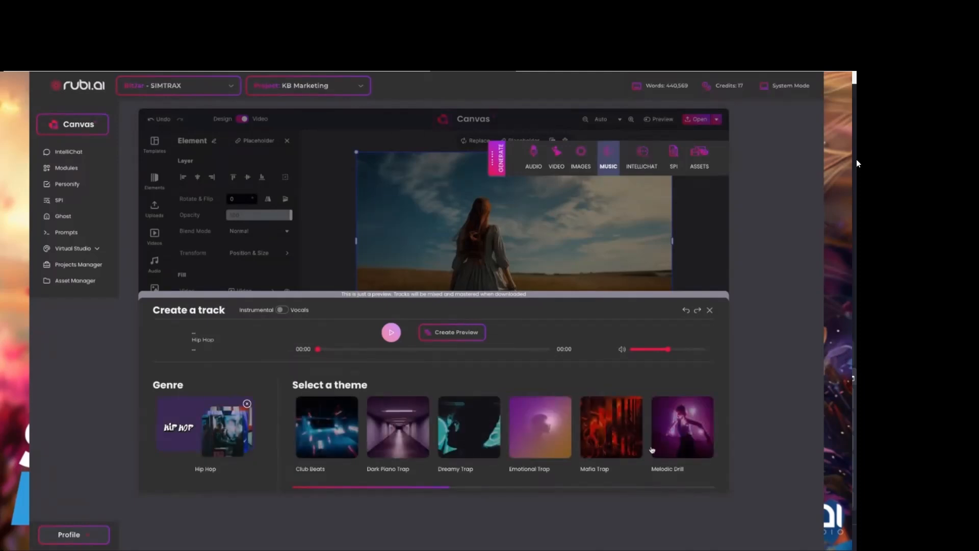
pyautogui.moveTo(426, 487); pyautogui.dragTo(566, 487)
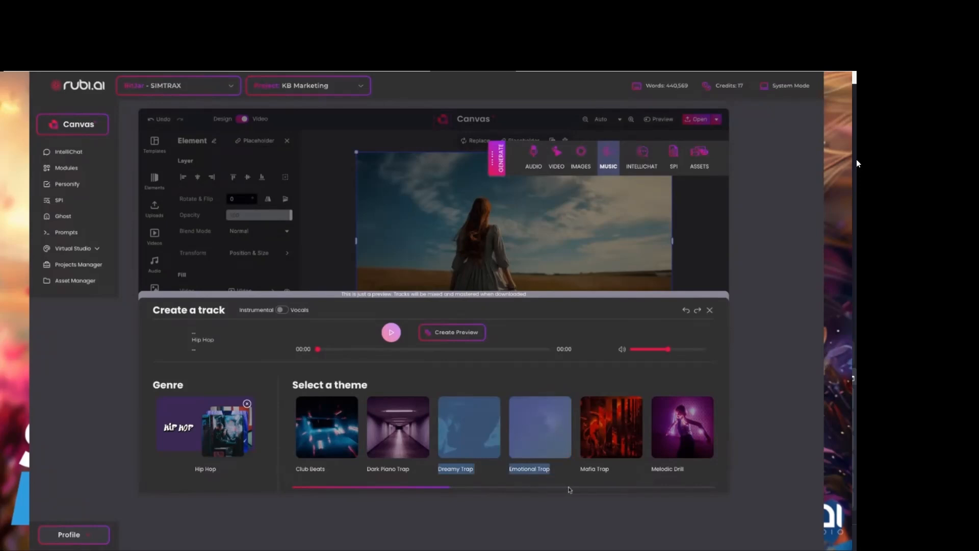
pyautogui.hscroll(5, 704, 439)
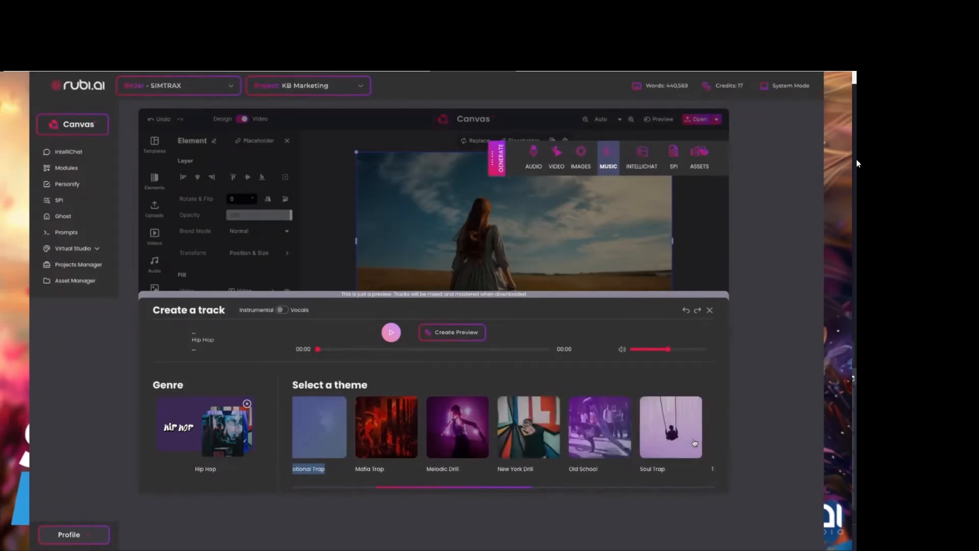
pyautogui.hscroll(5, 695, 443)
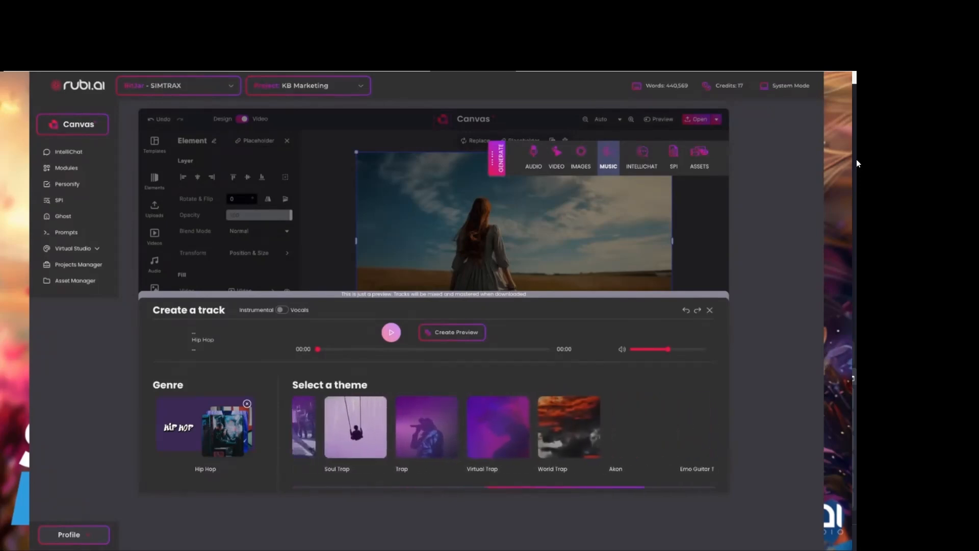
pyautogui.hscroll(3, 594, 446)
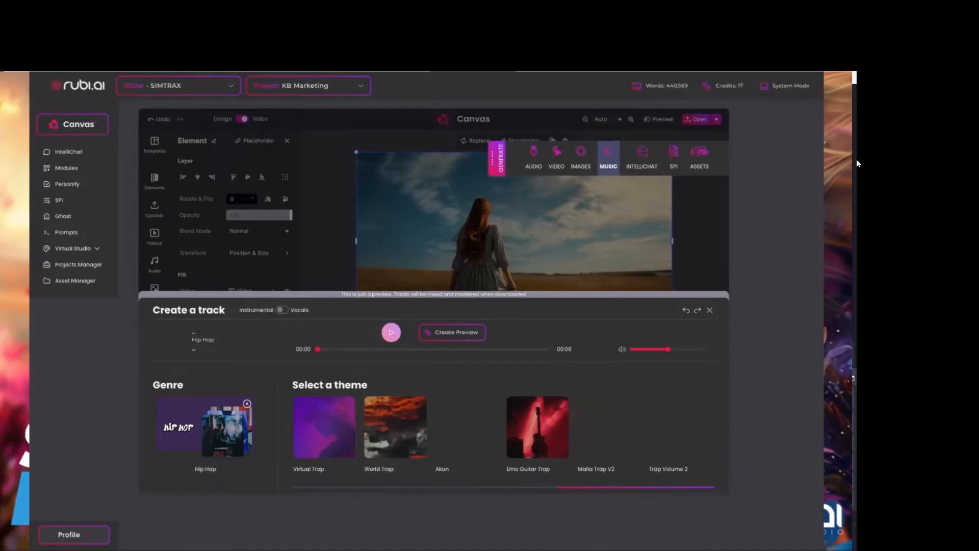
pyautogui.click(594, 446)
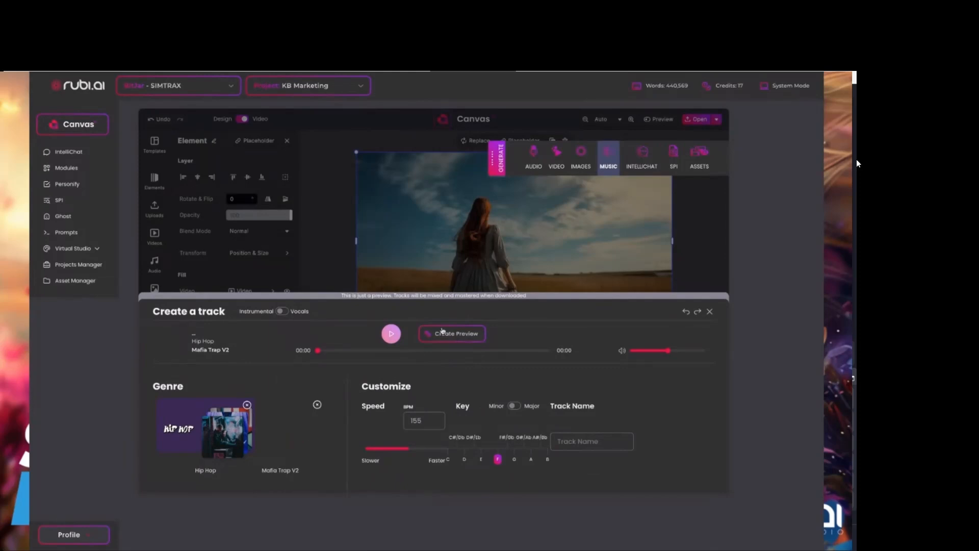
pyautogui.click(459, 332)
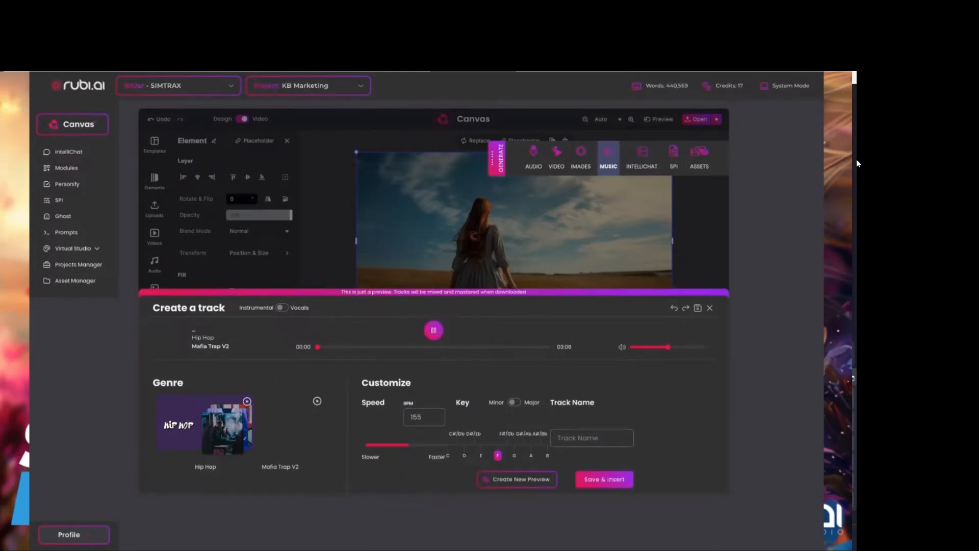
pyautogui.click(434, 330)
# Name the track "mafia trap2 pHix", and save and insert it into the project.
pyautogui.click(592, 442)
pyautogui.write('mafia trap2 pHix')
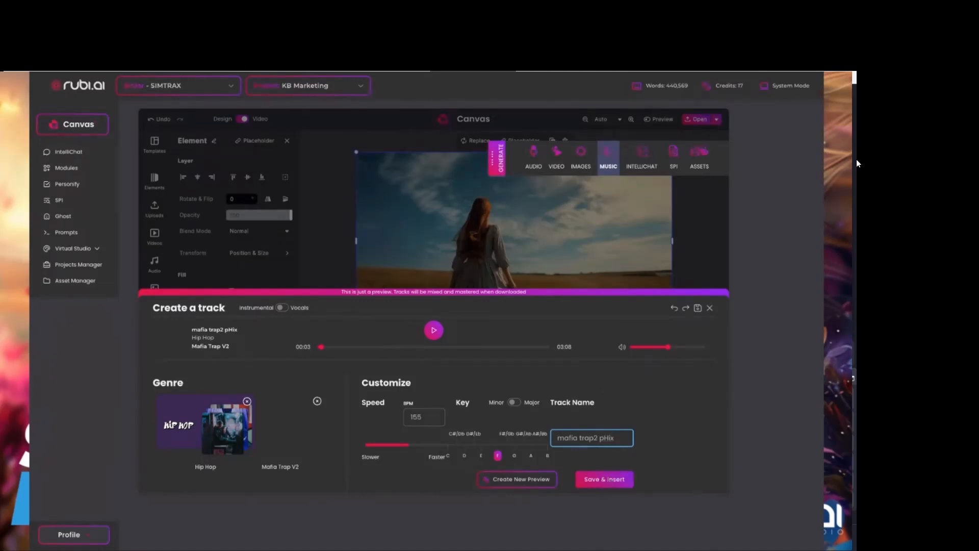
pyautogui.click(604, 479)
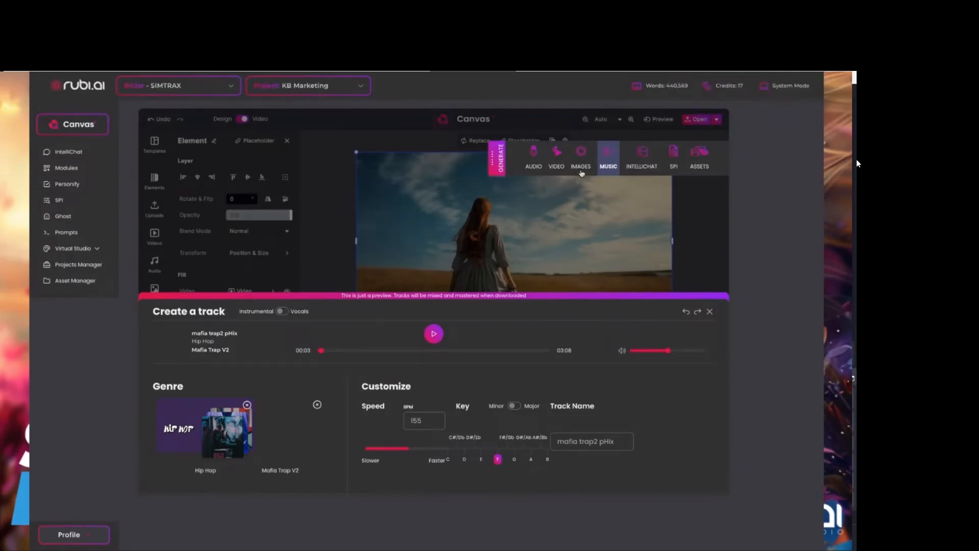
# Insert the portrait of the dark-haired woman in front of warm blurred lights from the generated image gallery, and return to the video editor.
pyautogui.click(581, 153)
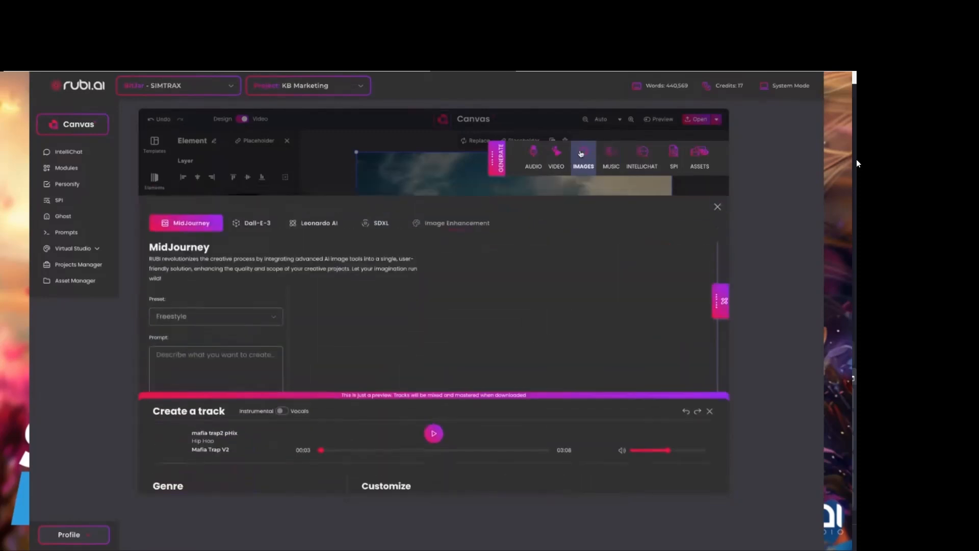
pyautogui.click(720, 300)
pyautogui.scroll(-5, 527, 352)
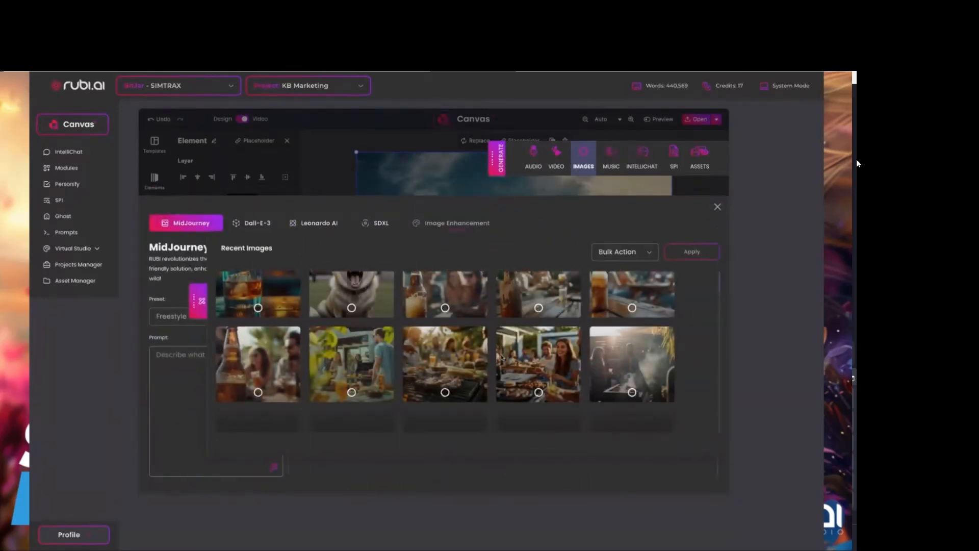
pyautogui.scroll(2, 501, 358)
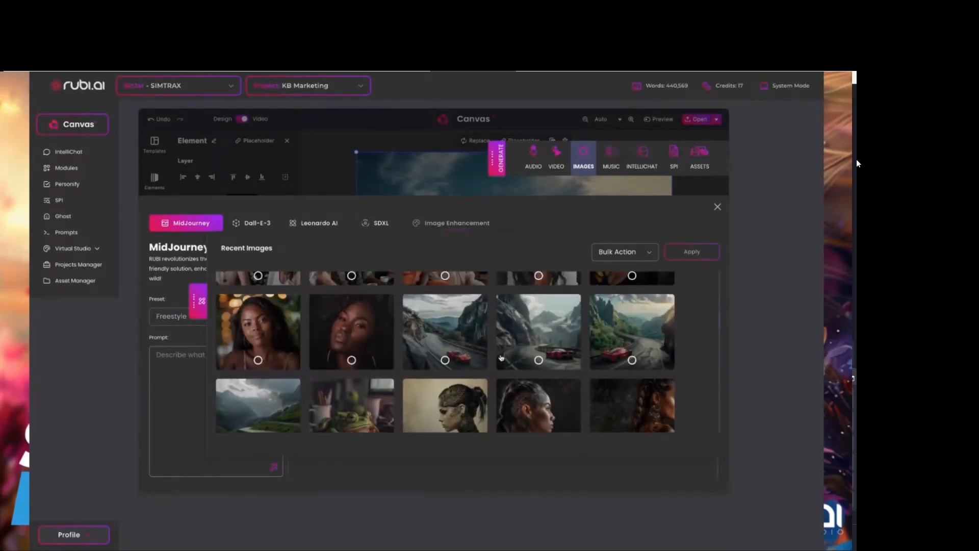
pyautogui.scroll(-2, 479, 358)
pyautogui.scroll(1, 479, 358)
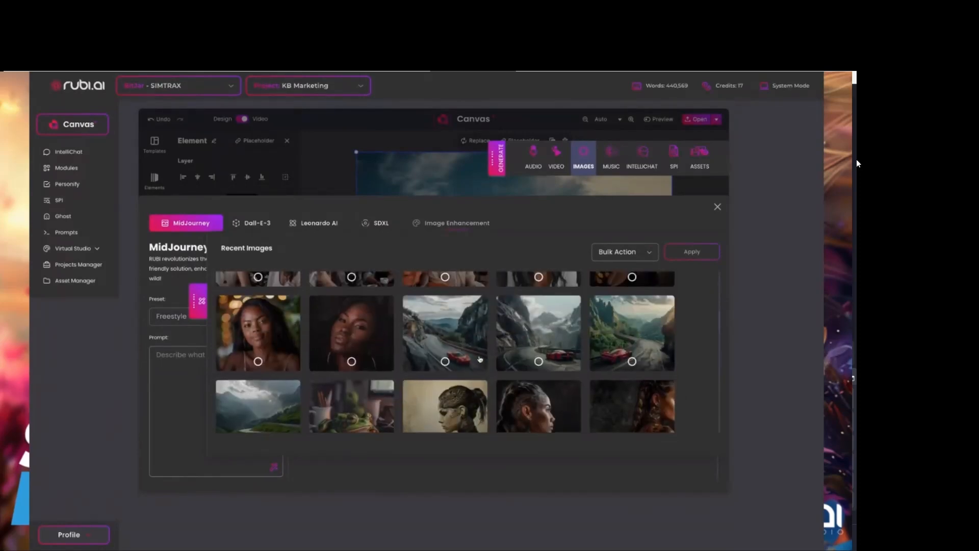
pyautogui.click(257, 336)
pyautogui.scroll(-2, 535, 385)
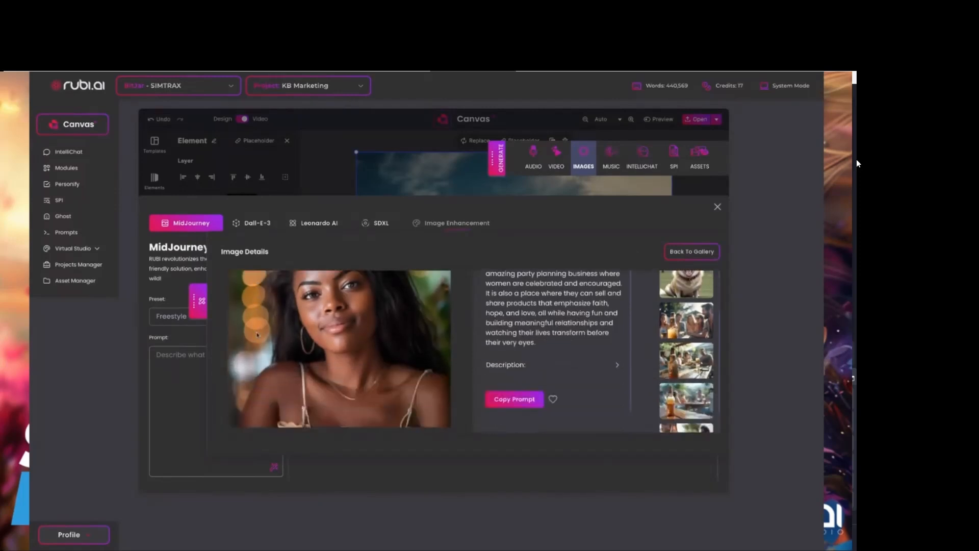
pyautogui.scroll(-1, 516, 383)
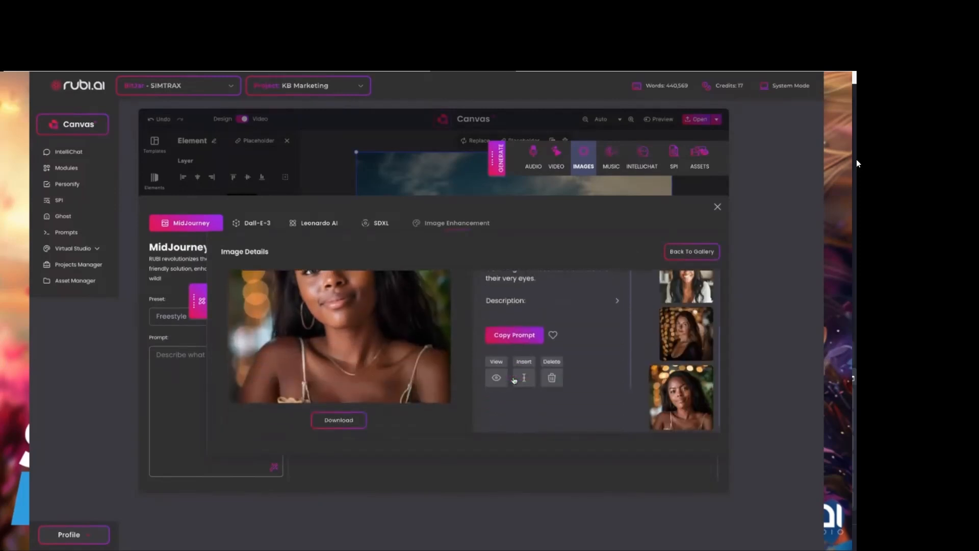
pyautogui.click(524, 379)
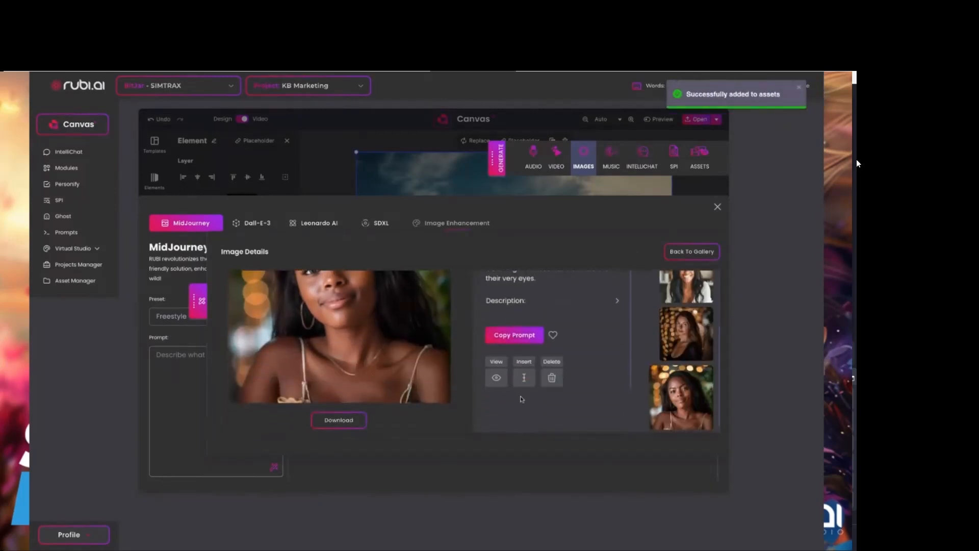
pyautogui.click(717, 208)
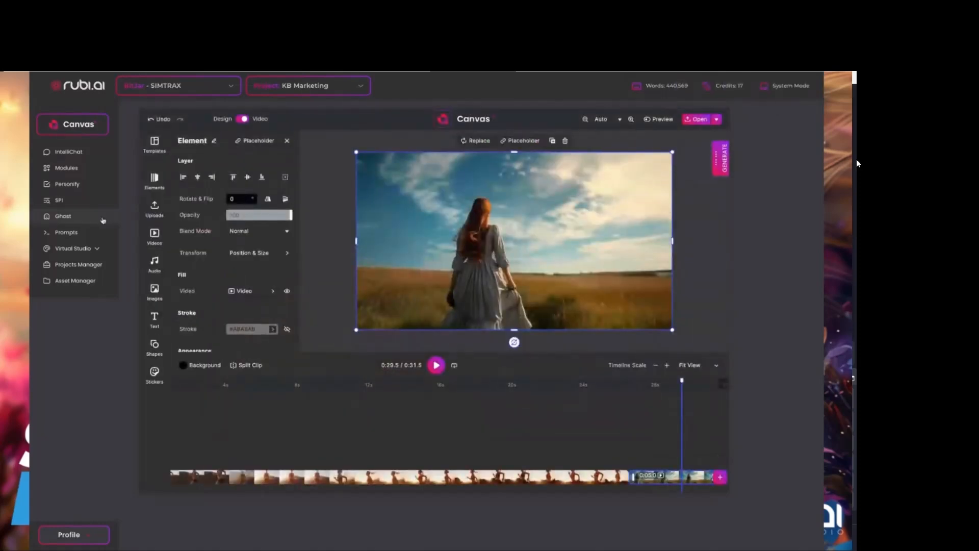
# Show the video library, return the playhead to the start of the timeline and fit all clips in the timeline view.
pyautogui.click(154, 237)
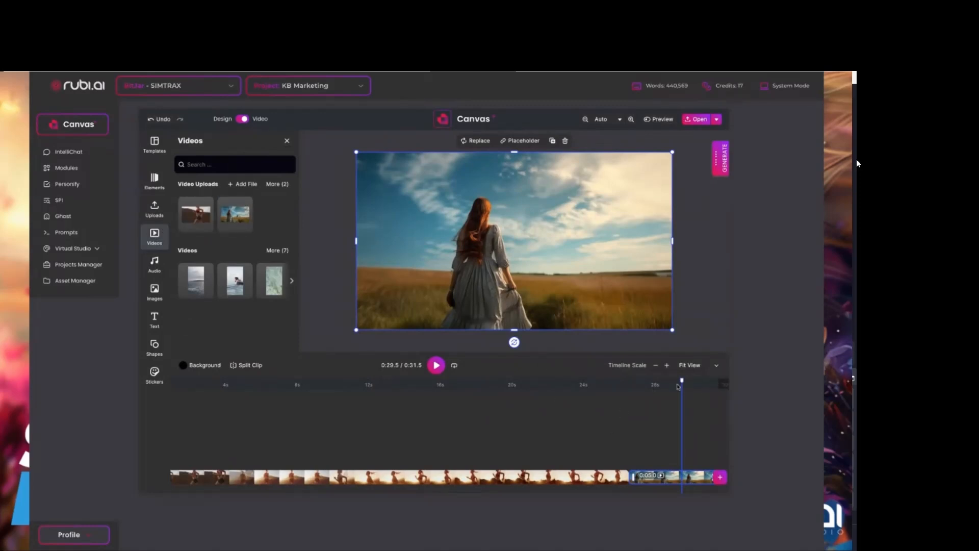
pyautogui.moveTo(682, 381); pyautogui.dragTo(133, 407)
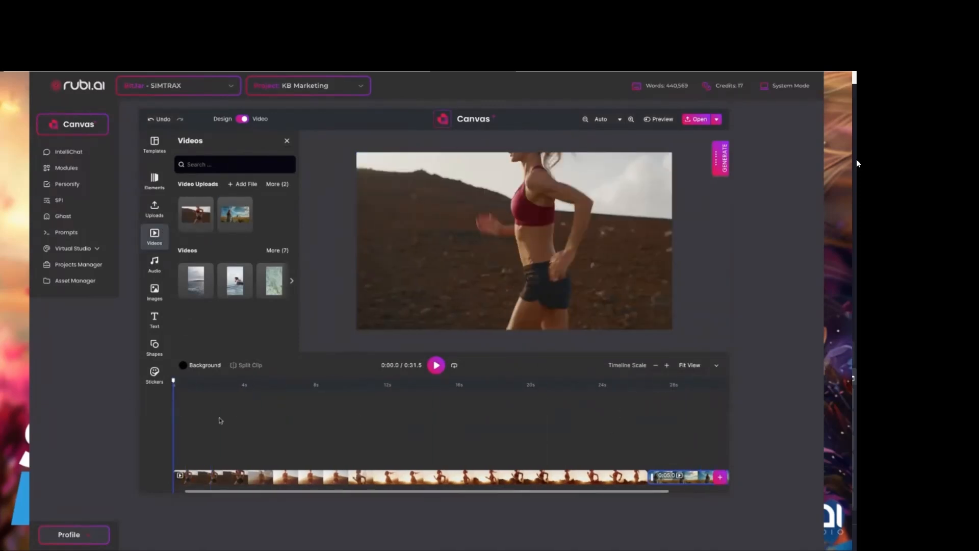
pyautogui.hscroll(-1, 253, 430)
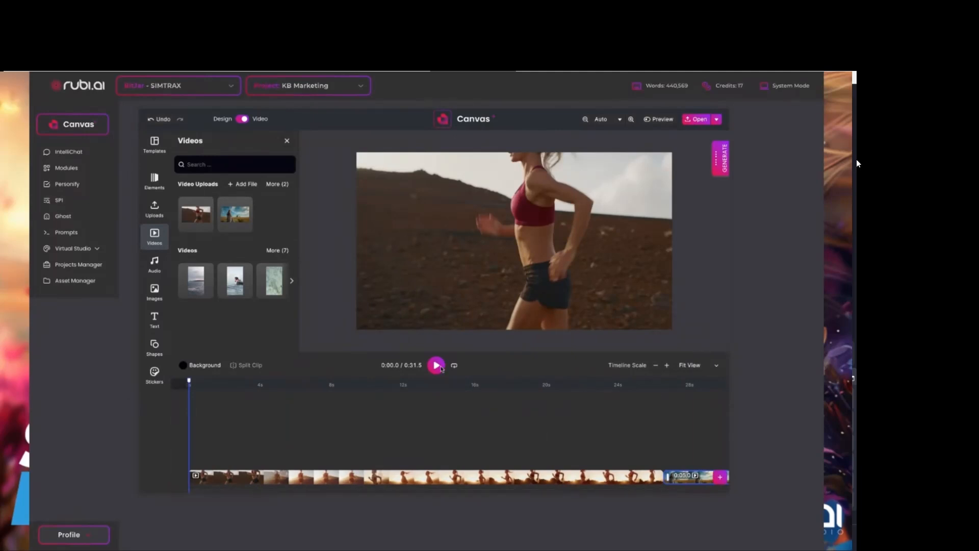
pyautogui.click(657, 368)
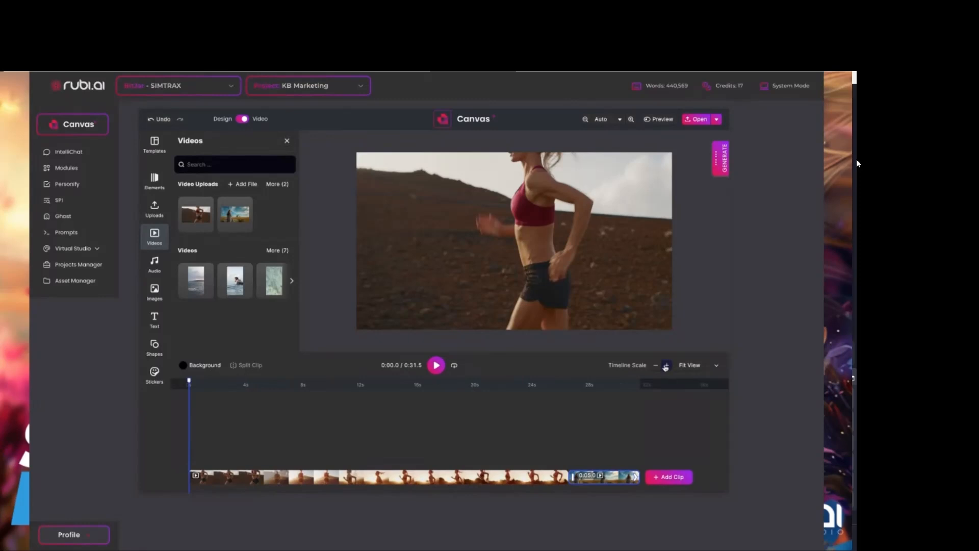
pyautogui.click(666, 367)
pyautogui.click(691, 365)
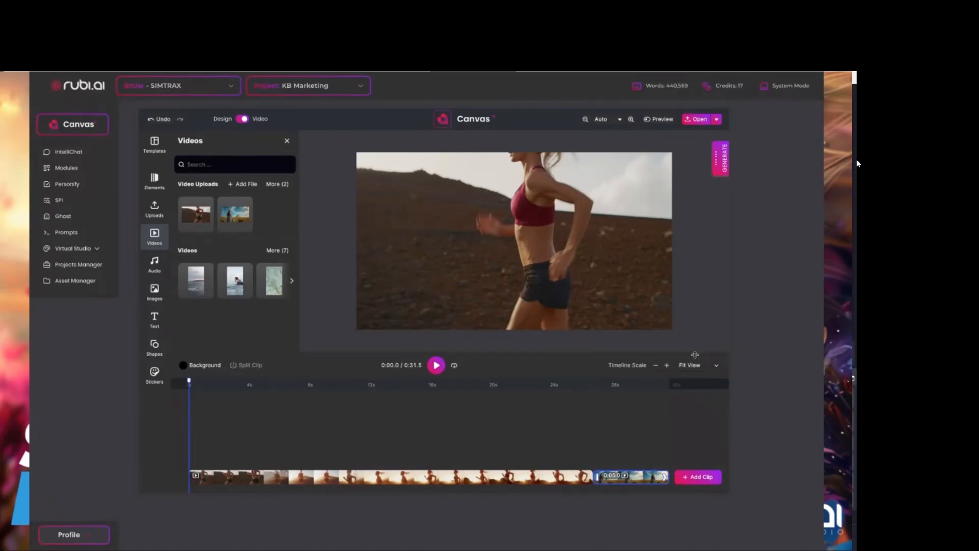
# Enlarge the timeline scale, place the playhead at about 4.1 seconds and select the running clip.
pyautogui.click(668, 365)
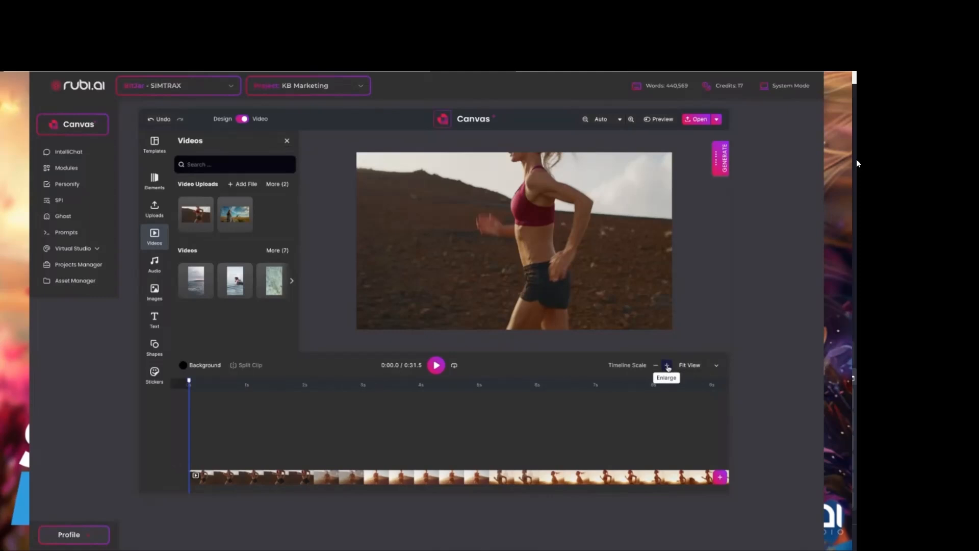
pyautogui.click(302, 385)
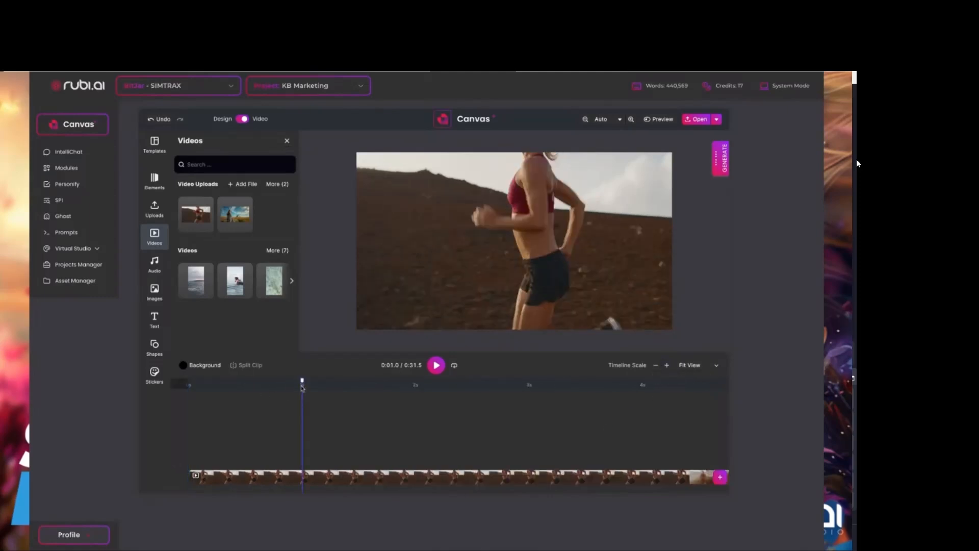
pyautogui.click(654, 387)
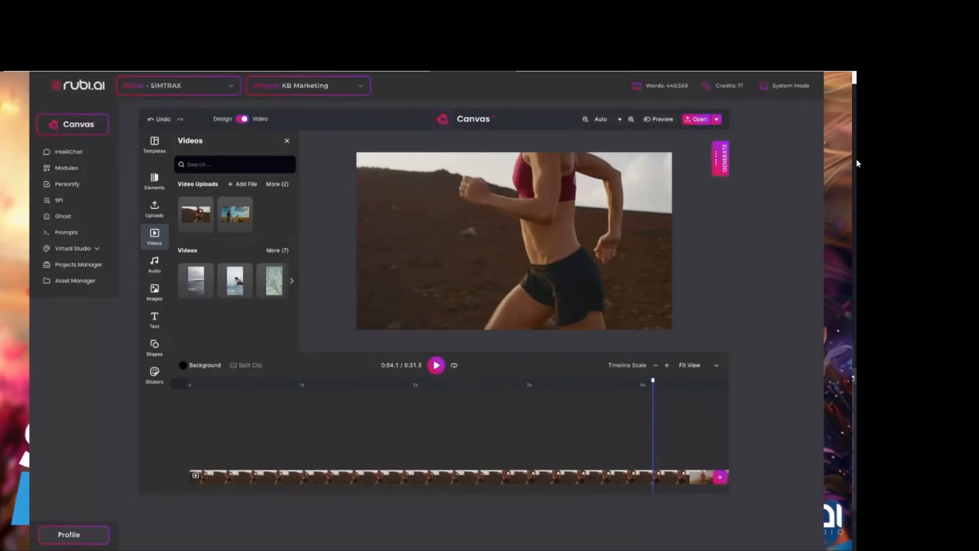
pyautogui.click(555, 478)
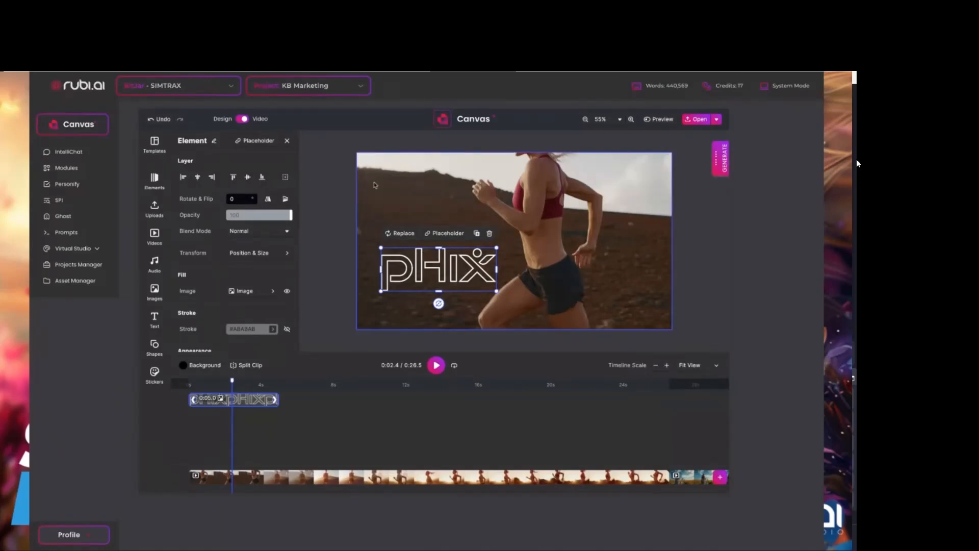
# Shift the pHix logo slightly down on the running video and make it a little smaller.
pyautogui.moveTo(438, 269); pyautogui.dragTo(438, 276)
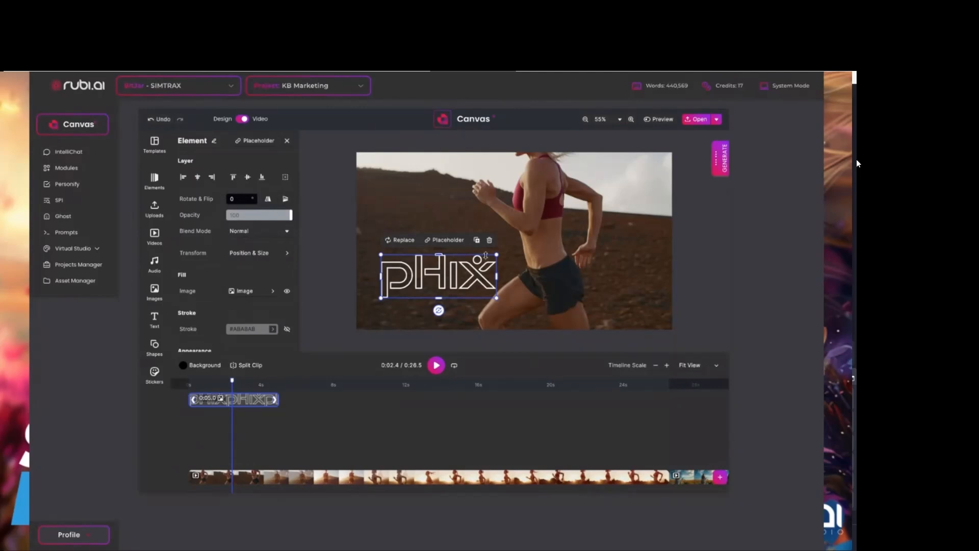
pyautogui.moveTo(497, 255); pyautogui.dragTo(438, 274)
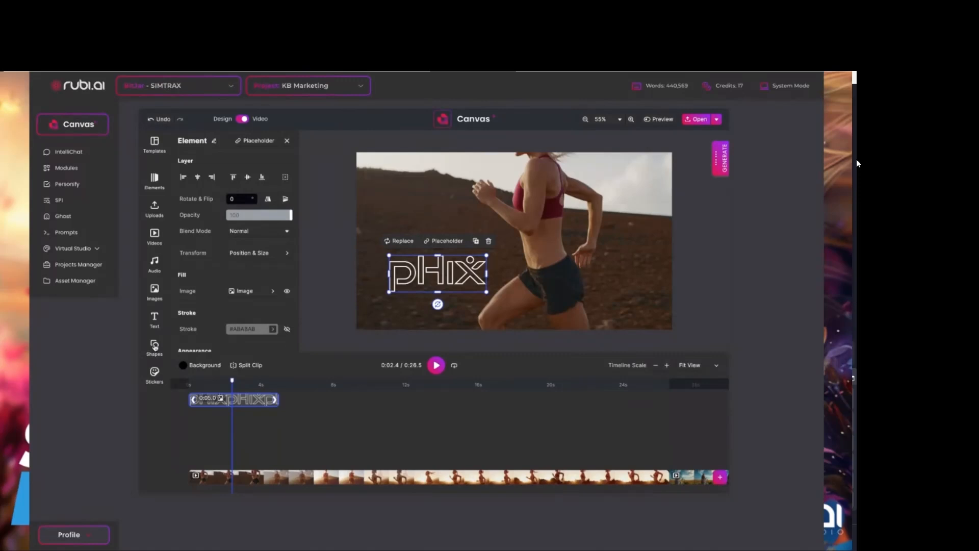
# Add a rectangle shape over the upper-left part of the video frame and fill it with light blue #66CCFF.
pyautogui.click(155, 346)
pyautogui.moveTo(191, 209); pyautogui.dragTo(400, 173)
pyautogui.click(252, 291)
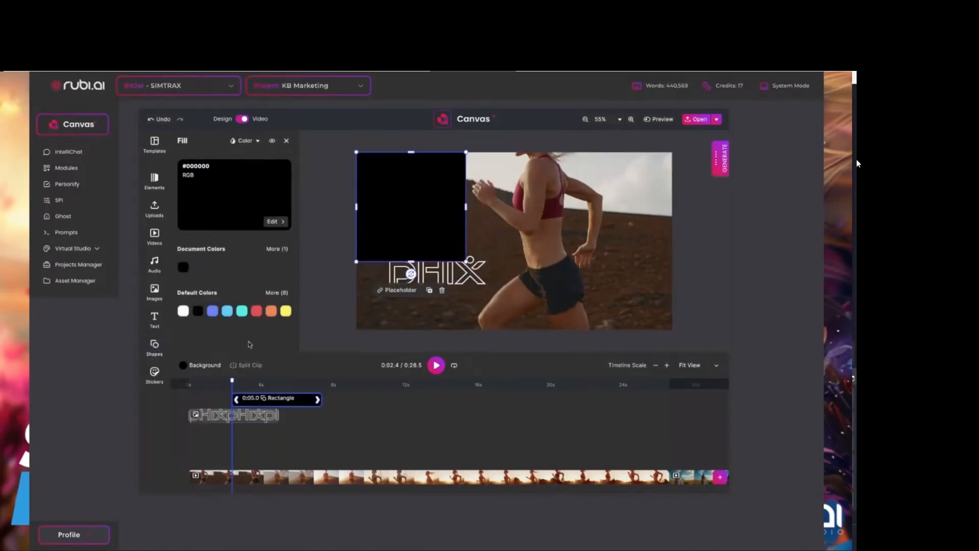
pyautogui.click(227, 311)
pyautogui.moveTo(433, 221); pyautogui.dragTo(414, 219)
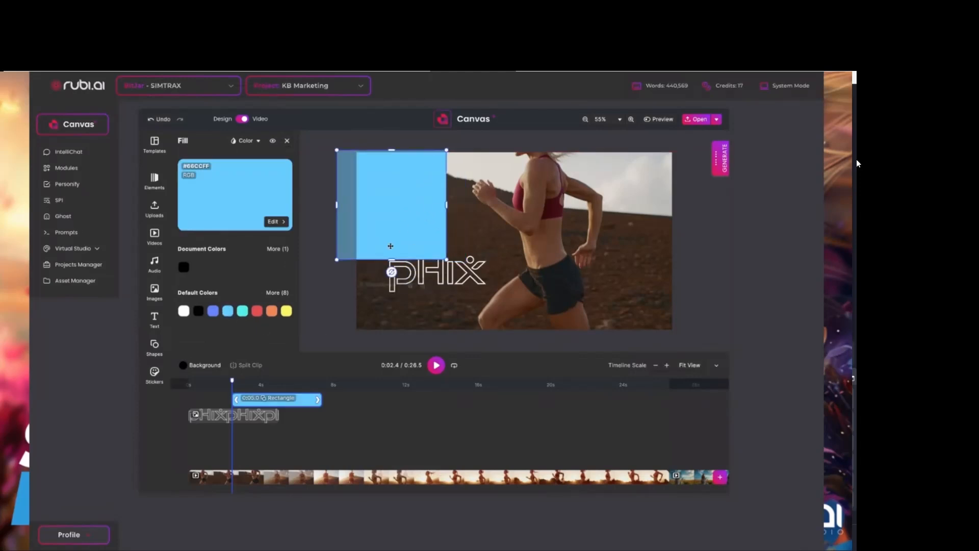
pyautogui.click(288, 139)
# Try the Screen blend mode on the blue rectangle and set it back to Normal.
pyautogui.click(250, 235)
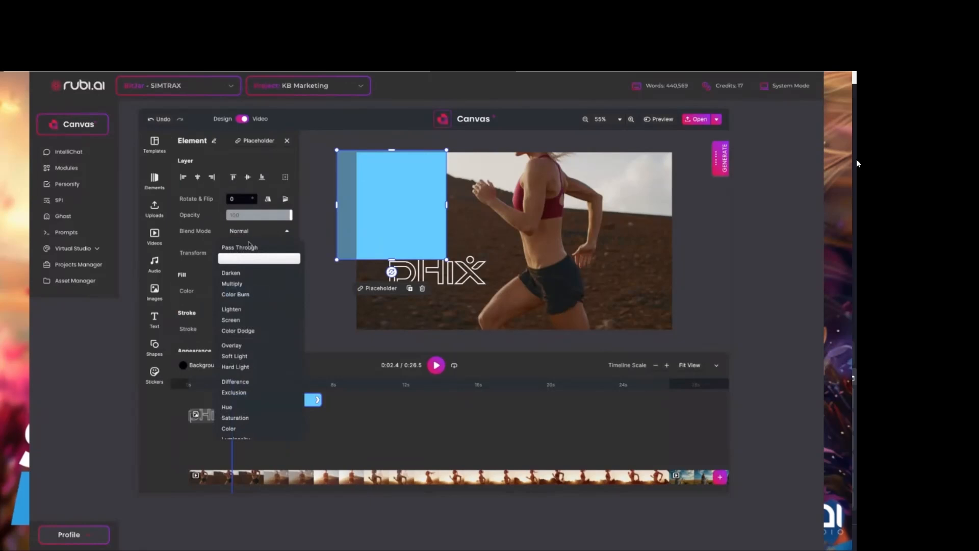
pyautogui.click(230, 320)
pyautogui.moveTo(405, 197); pyautogui.dragTo(388, 217)
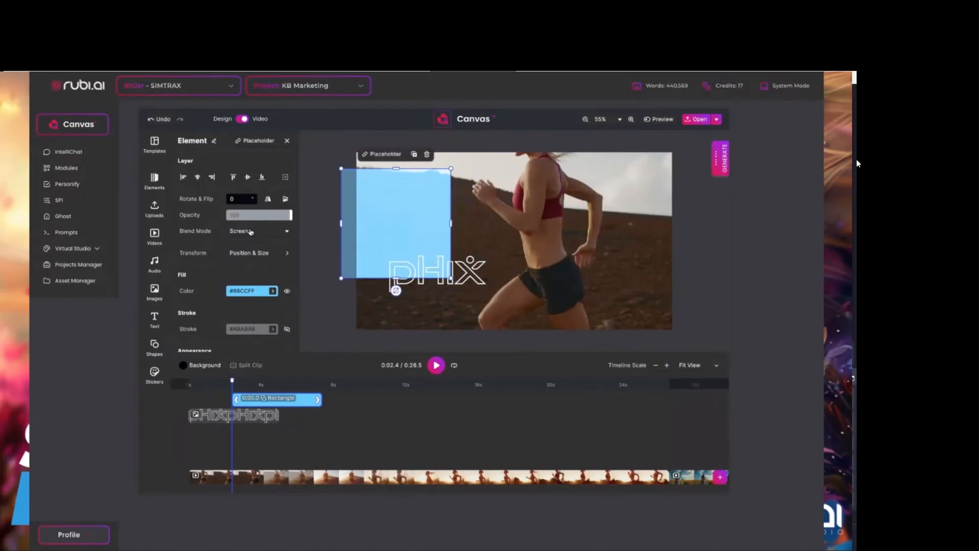
pyautogui.click(250, 232)
pyautogui.click(255, 257)
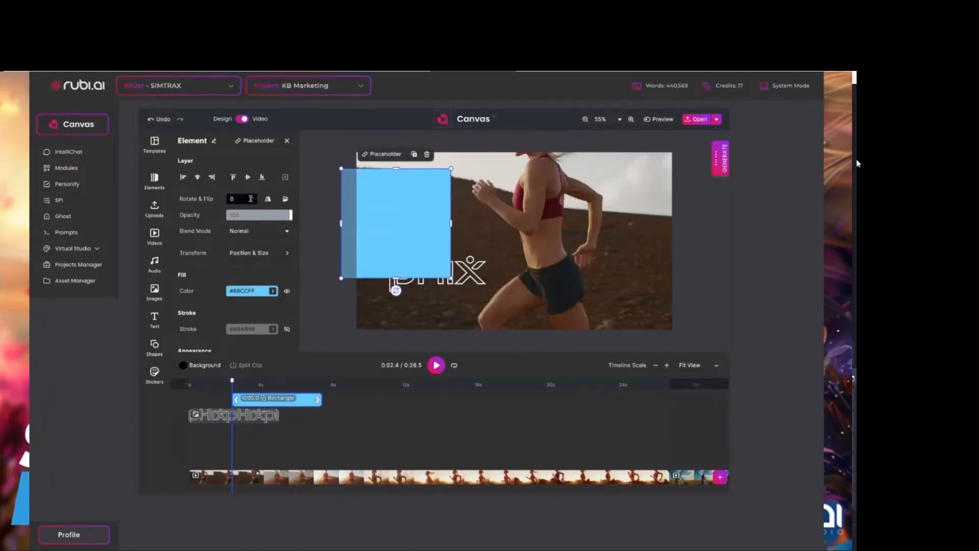
# Lower the blue rectangle's opacity to make it mostly transparent, and place three overlapping duplicates along the left side of the video frame.
pyautogui.moveTo(260, 216)
pyautogui.mouseDown()
pyautogui.moveTo(227, 215)
pyautogui.moveTo(242, 215)
pyautogui.mouseUp()
pyautogui.moveTo(419, 227); pyautogui.dragTo(400, 158)
pyautogui.click(381, 181)
pyautogui.click(410, 146)
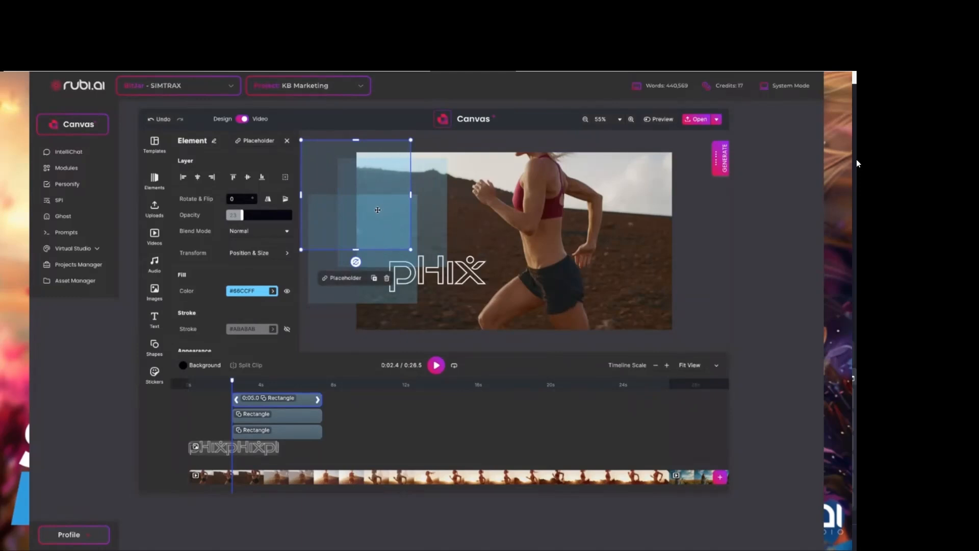
pyautogui.click(374, 277)
pyautogui.moveTo(370, 219); pyautogui.dragTo(365, 286)
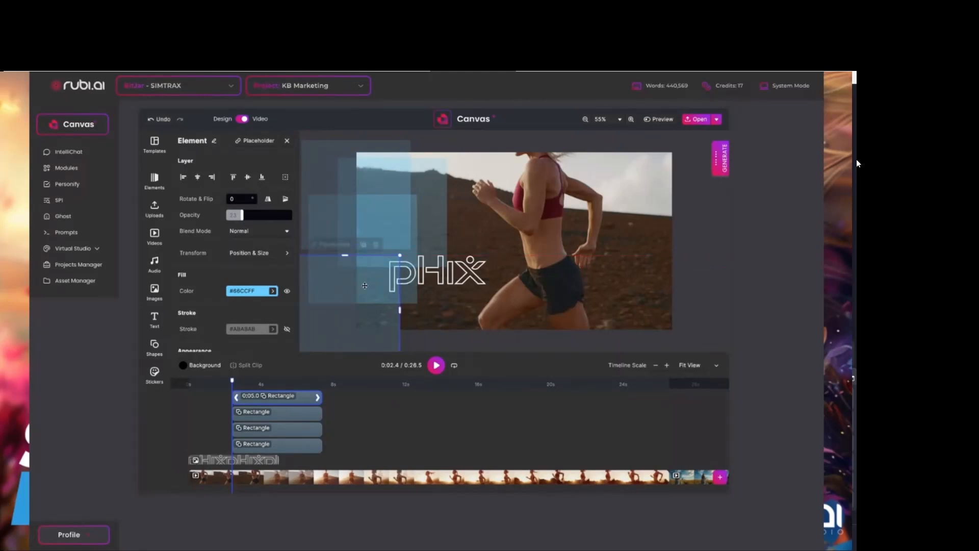
# Duplicate the blue rectangle once more and rearrange the copies in an overlapping pattern along the video frame's left side and lower-left part.
pyautogui.click(363, 244)
pyautogui.click(400, 244)
pyautogui.moveTo(301, 175); pyautogui.dragTo(378, 323)
pyautogui.click(356, 313)
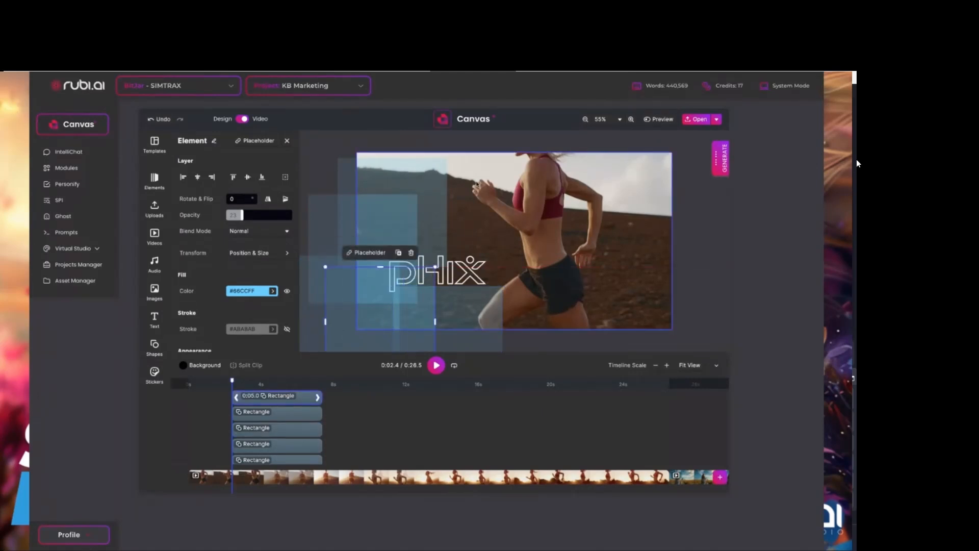
pyautogui.click(322, 240)
pyautogui.moveTo(322, 239); pyautogui.dragTo(322, 228)
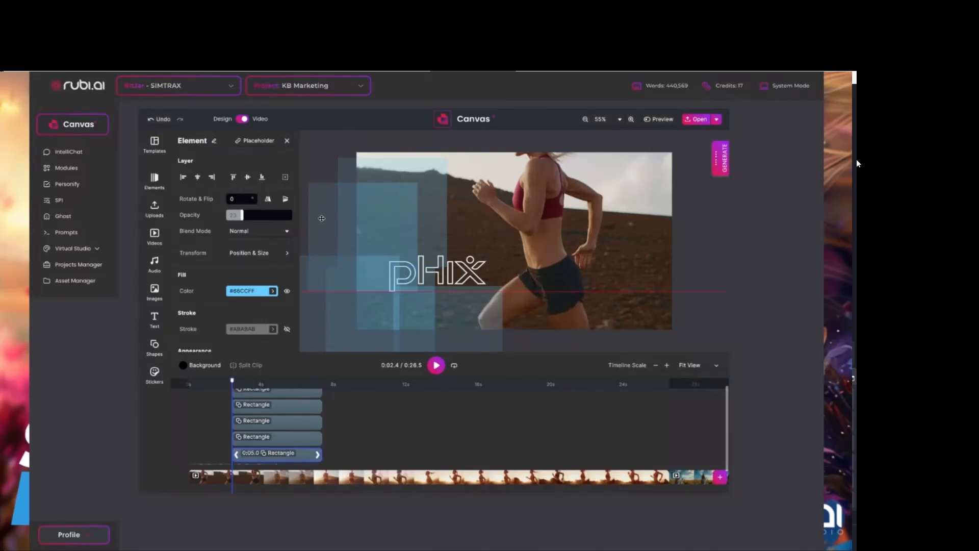
# Shrink one blue rectangle to a small square and move the lowest rectangle up over the video frame's upper-left corner.
pyautogui.click(437, 177)
pyautogui.moveTo(447, 158); pyautogui.dragTo(412, 232)
pyautogui.moveTo(478, 325); pyautogui.dragTo(389, 168)
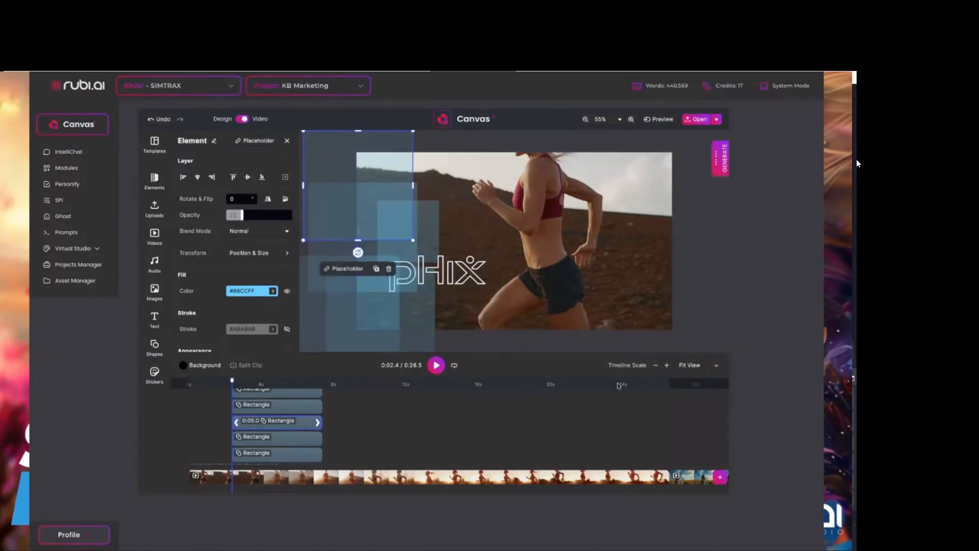
pyautogui.click(707, 272)
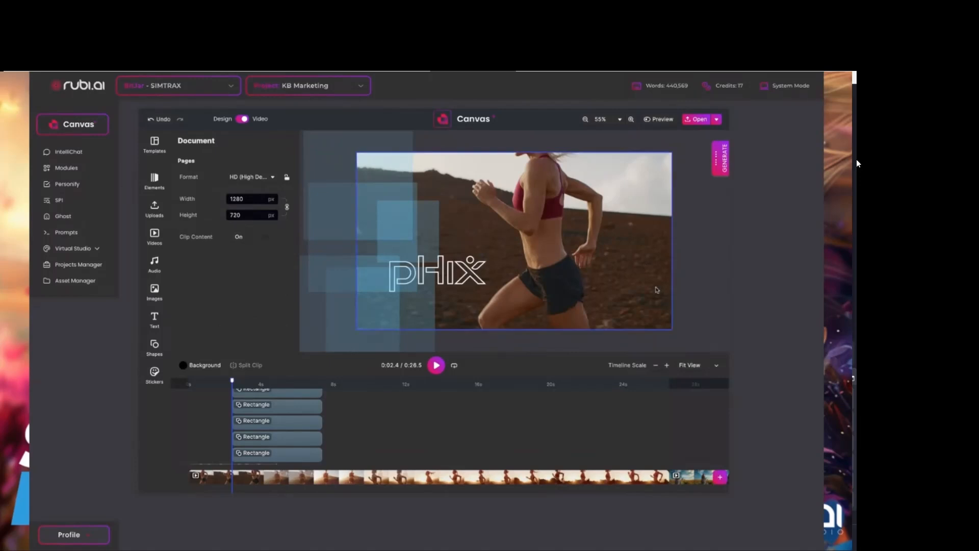
pyautogui.moveTo(381, 205); pyautogui.dragTo(367, 203)
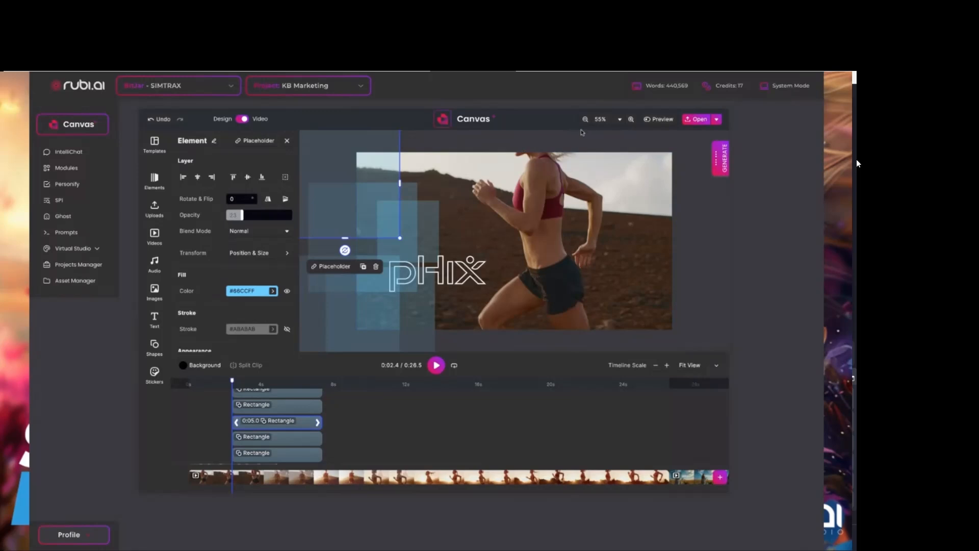
# Trim the two upper blue rectangles that overhang the video frame so they end at its left and top borders.
pyautogui.click(607, 119)
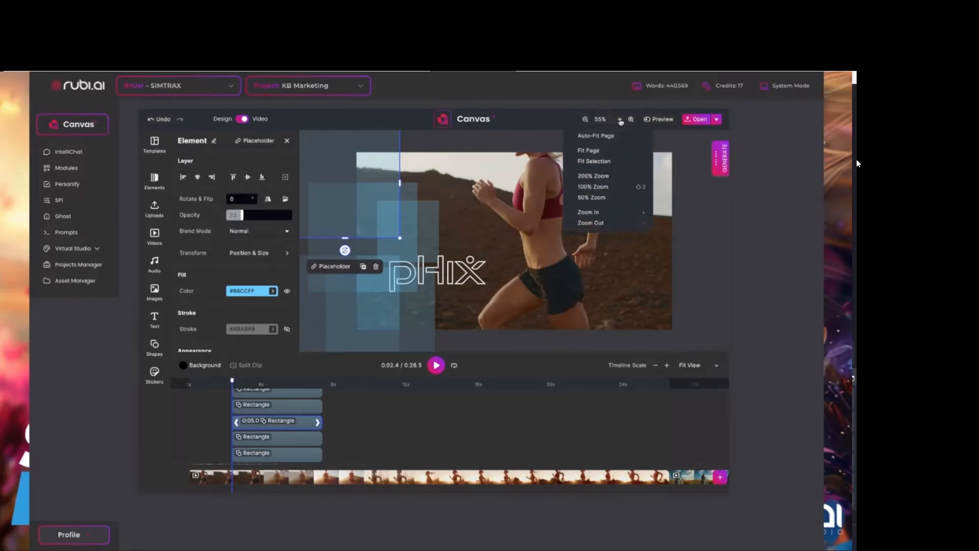
pyautogui.click(599, 137)
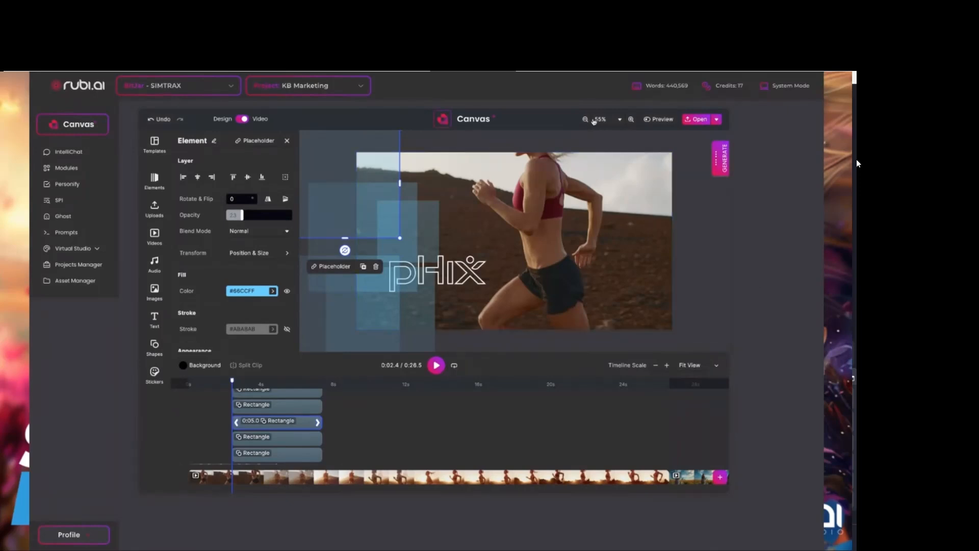
pyautogui.click(585, 120)
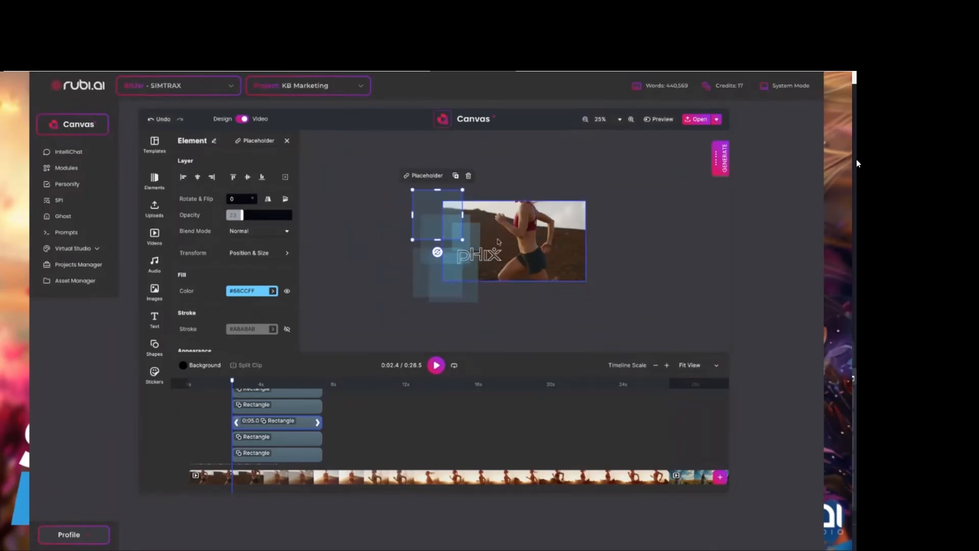
pyautogui.moveTo(443, 190); pyautogui.dragTo(440, 238)
pyautogui.click(433, 226)
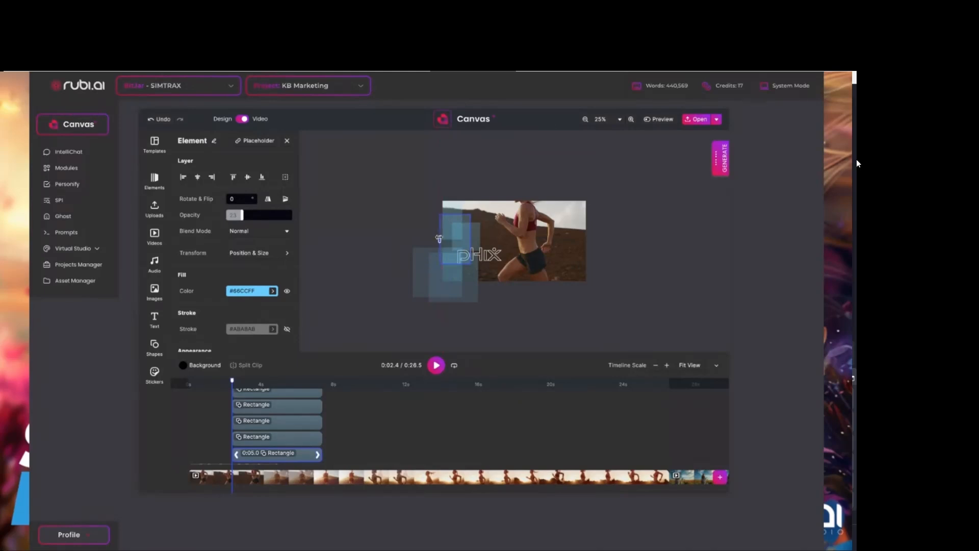
pyautogui.click(441, 239)
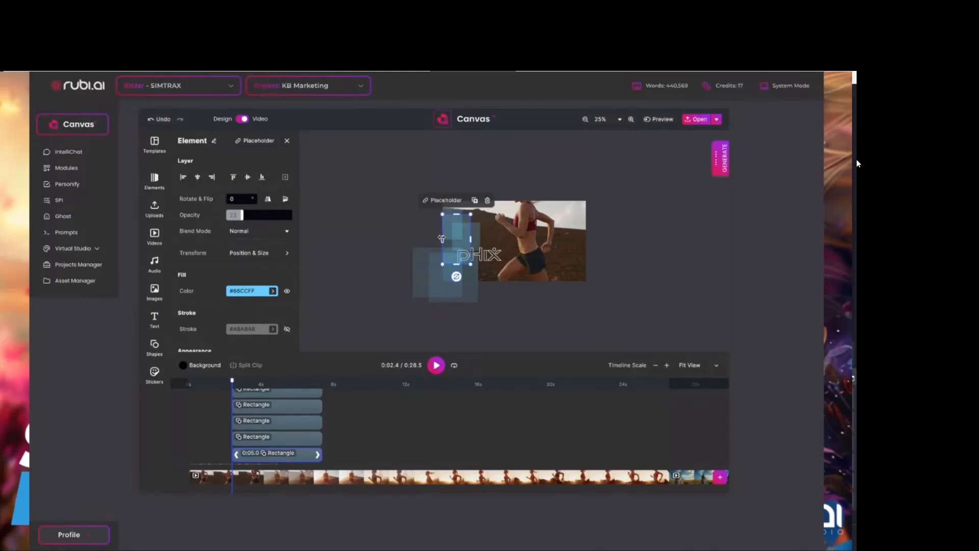
# Trim the two lower blue rectangles so they end at the video frame's left and bottom borders.
pyautogui.click(417, 263)
pyautogui.moveTo(412, 272); pyautogui.dragTo(452, 281)
pyautogui.click(435, 277)
pyautogui.click(453, 291)
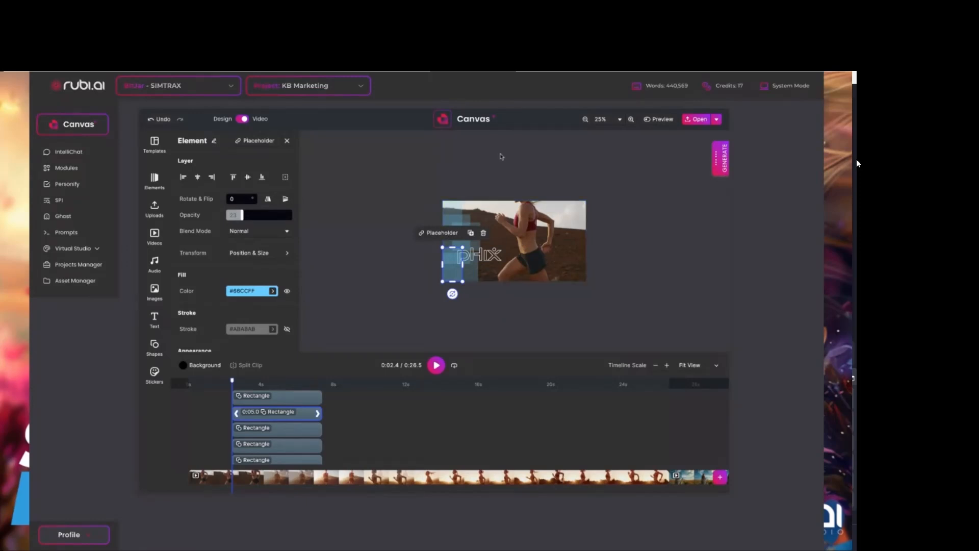
# Move the small blue square up across the frame's top edge and shift the lower rectangle slightly down and left over the frame's bottom-left corner.
pyautogui.click(621, 120)
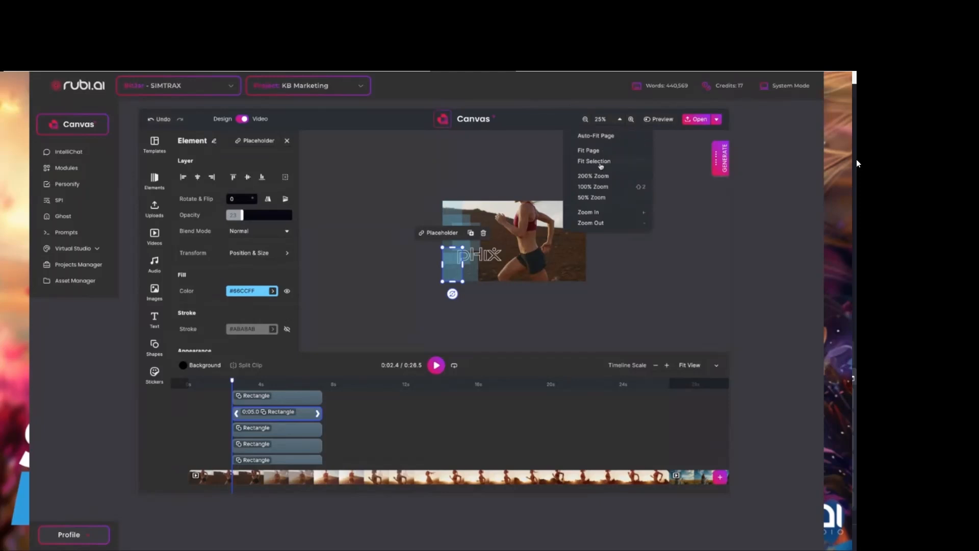
pyautogui.click(596, 136)
pyautogui.click(325, 187)
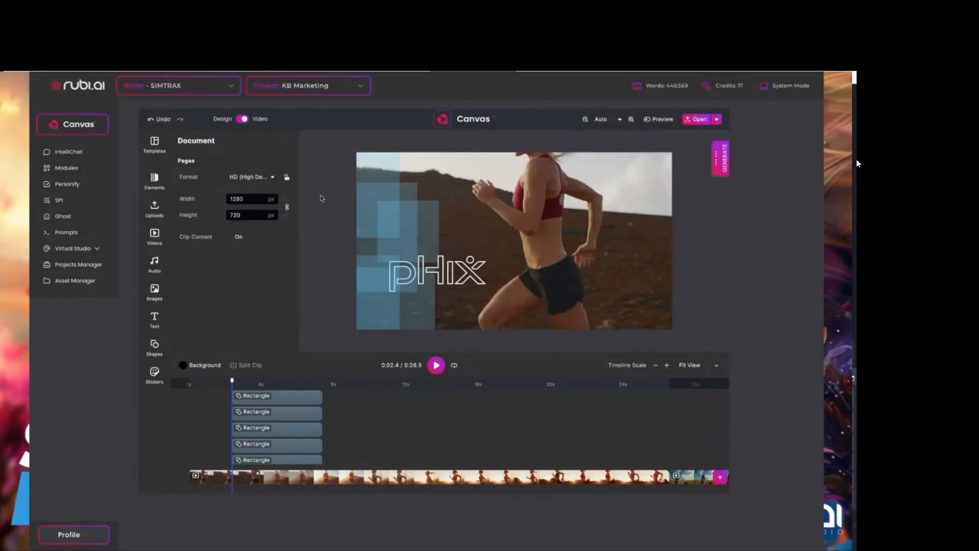
pyautogui.moveTo(434, 250); pyautogui.dragTo(423, 177)
pyautogui.moveTo(417, 312); pyautogui.dragTo(410, 326)
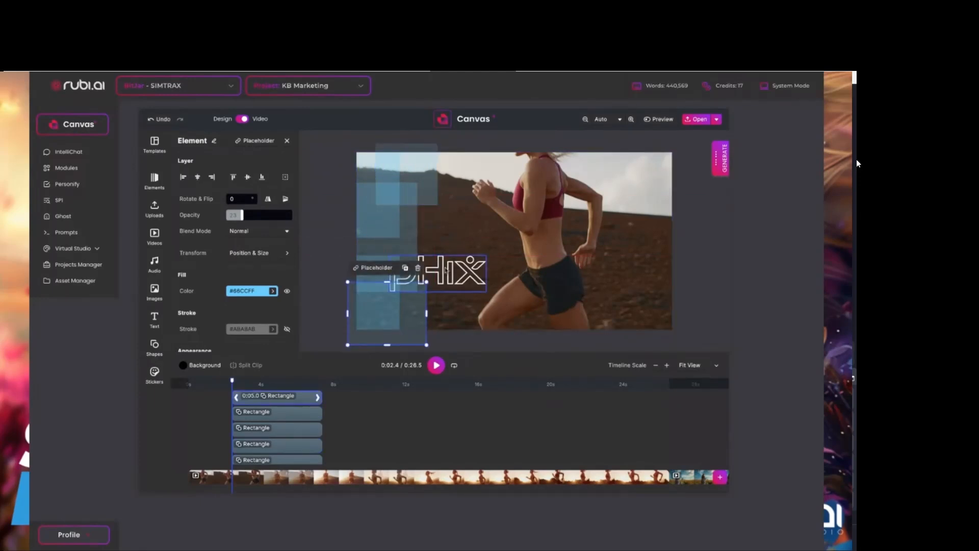
# Extend all five blue rectangle clips on the timeline back to the start of the video.
pyautogui.click(445, 270)
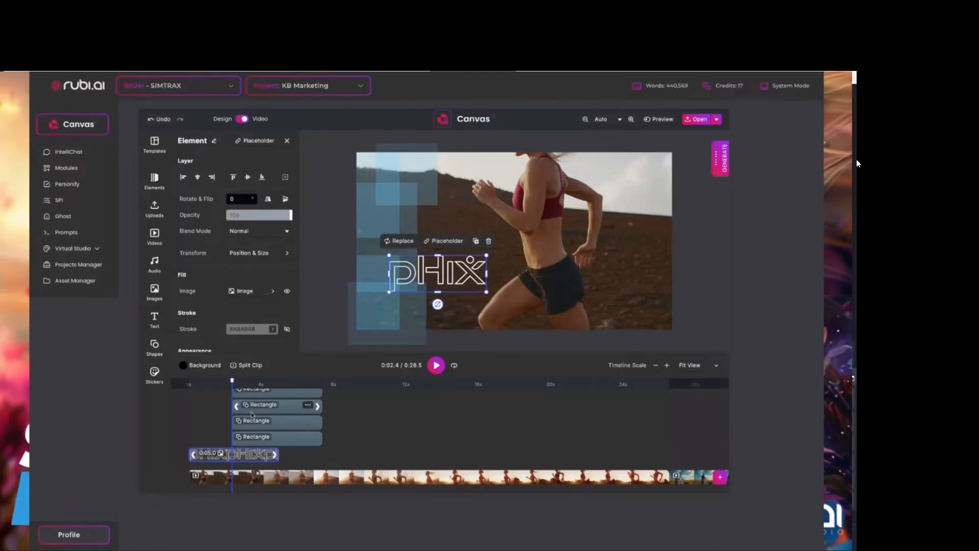
pyautogui.scroll(1, 244, 407)
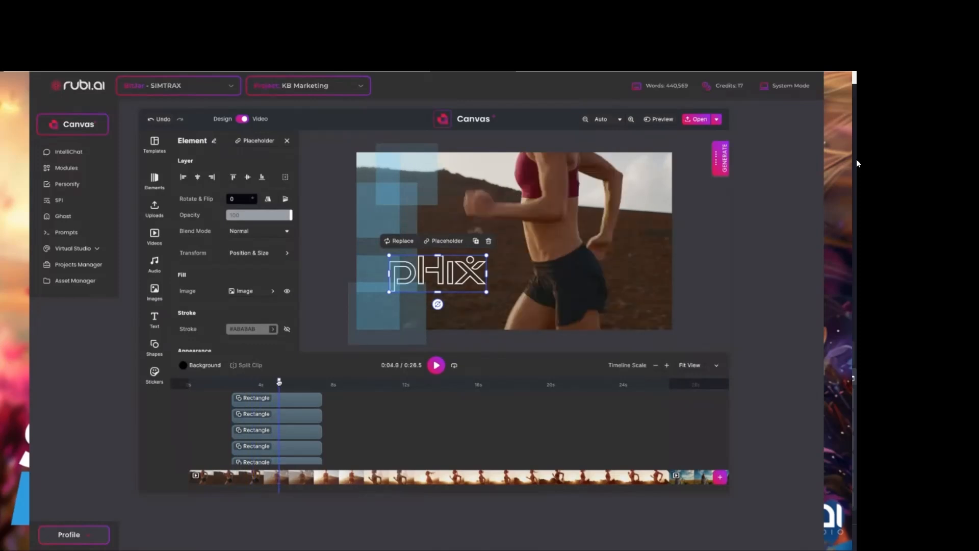
pyautogui.moveTo(279, 382); pyautogui.dragTo(255, 382)
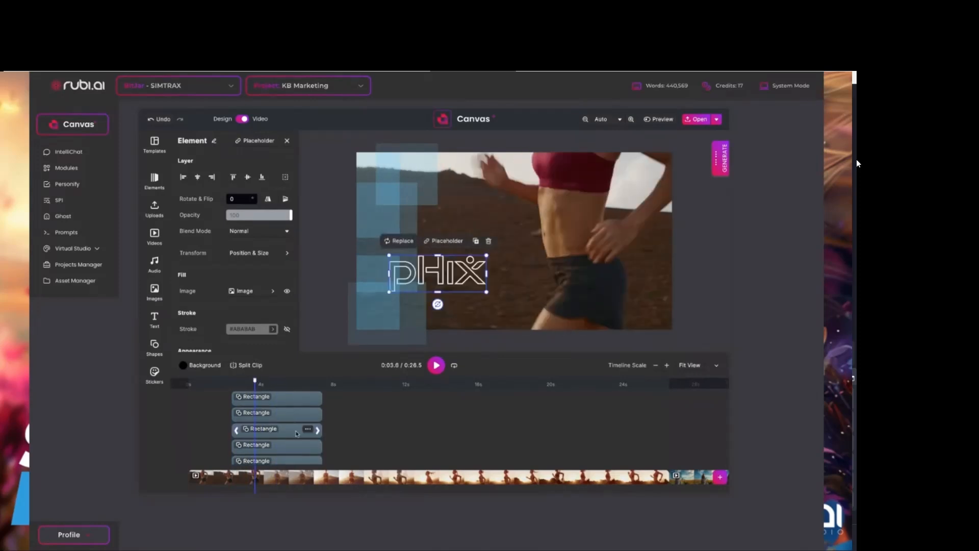
pyautogui.scroll(-1, 298, 435)
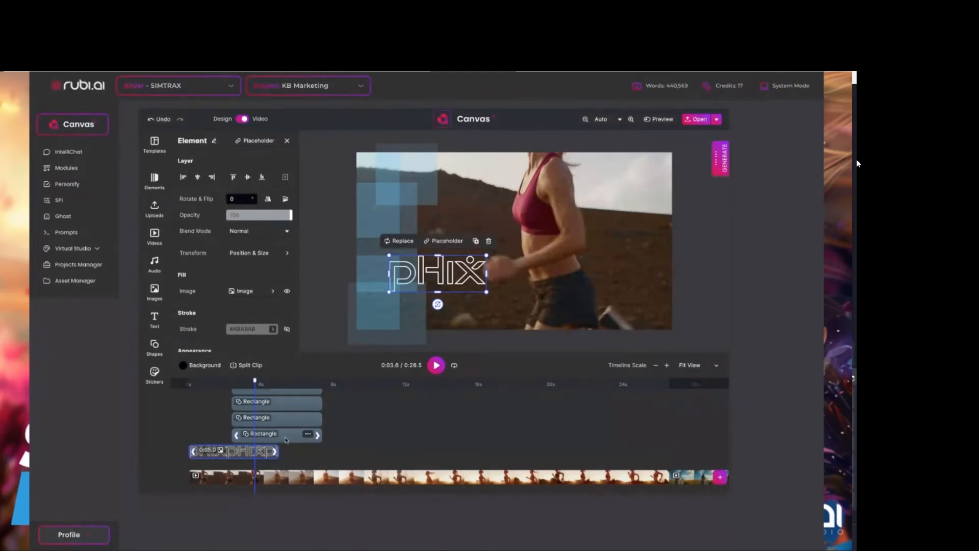
pyautogui.moveTo(234, 436); pyautogui.dragTo(175, 435)
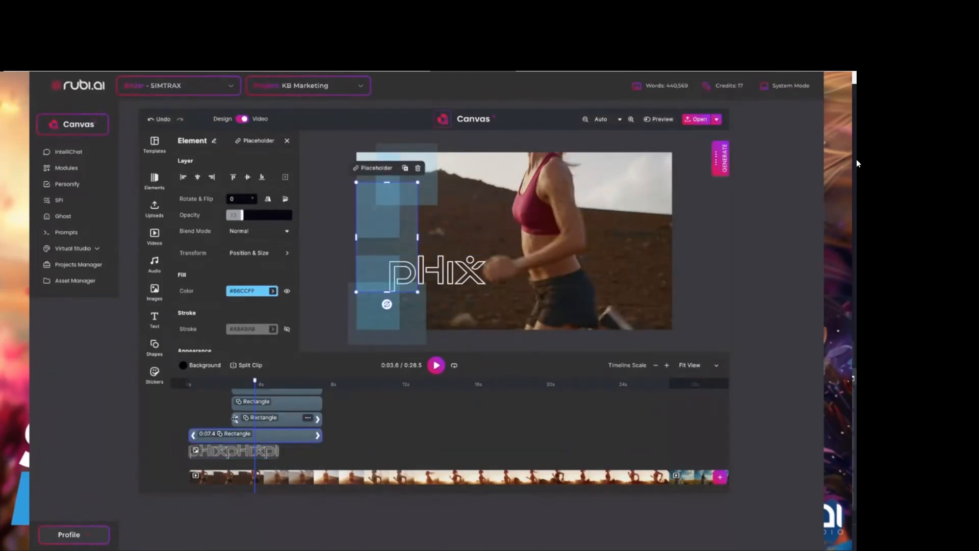
pyautogui.moveTo(235, 419); pyautogui.dragTo(164, 422)
pyautogui.click(237, 403)
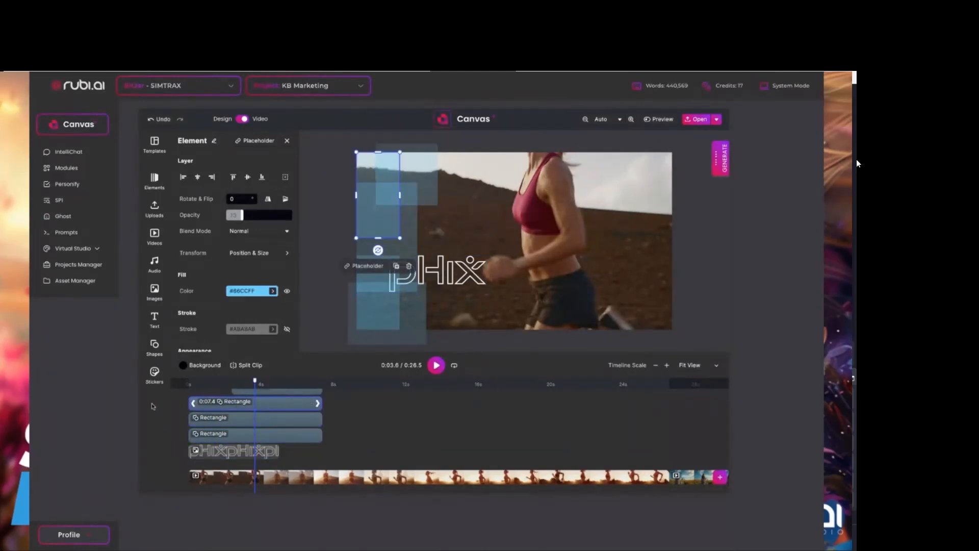
pyautogui.scroll(1, 250, 421)
pyautogui.moveTo(235, 417); pyautogui.dragTo(176, 417)
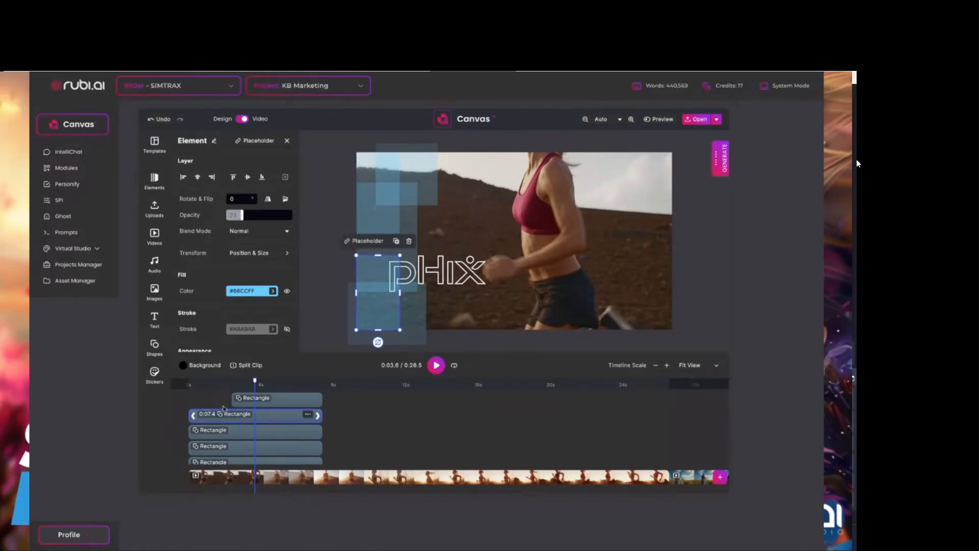
pyautogui.moveTo(237, 400); pyautogui.dragTo(164, 406)
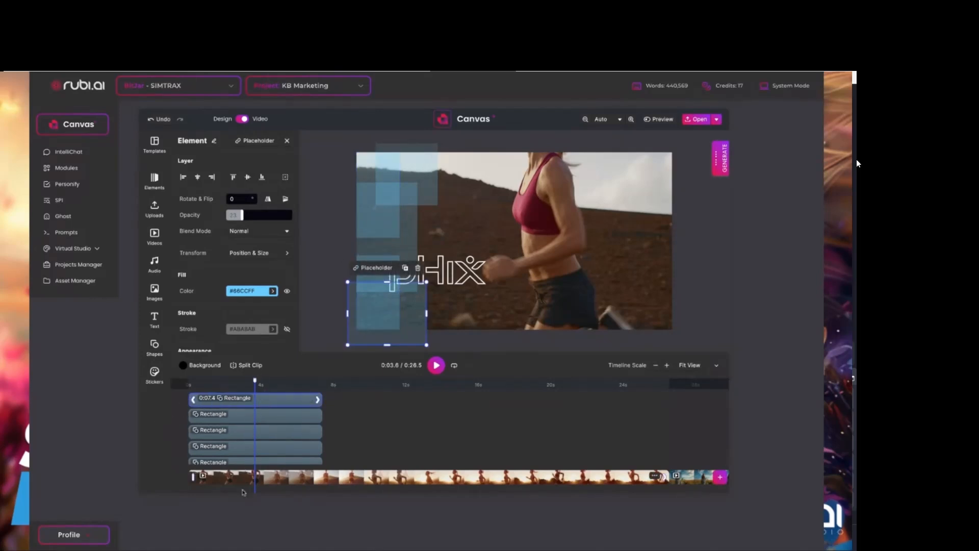
# Scrub through the first seconds of the timeline from the start to review the rectangles over the running video.
pyautogui.moveTo(255, 380); pyautogui.dragTo(184, 383)
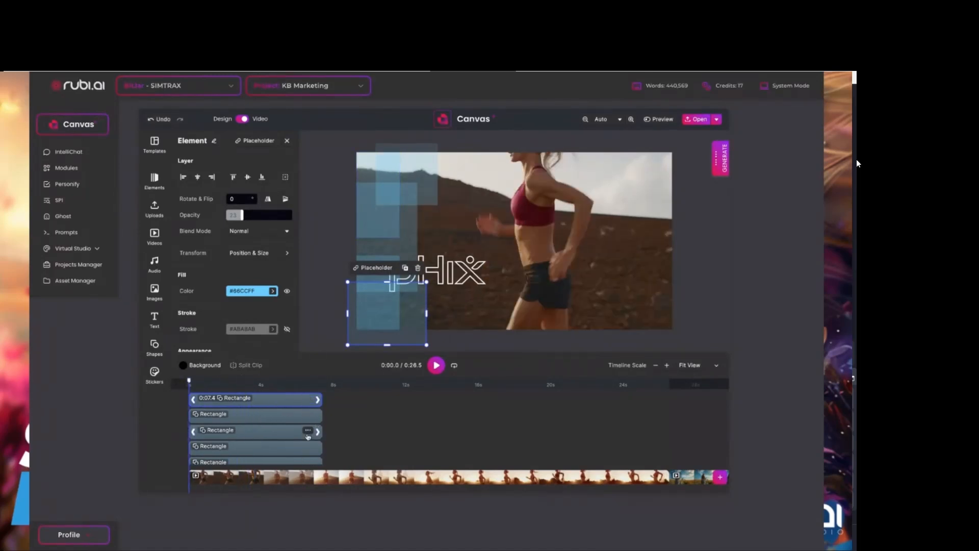
pyautogui.moveTo(321, 400); pyautogui.dragTo(321, 421)
pyautogui.moveTo(189, 380); pyautogui.dragTo(266, 383)
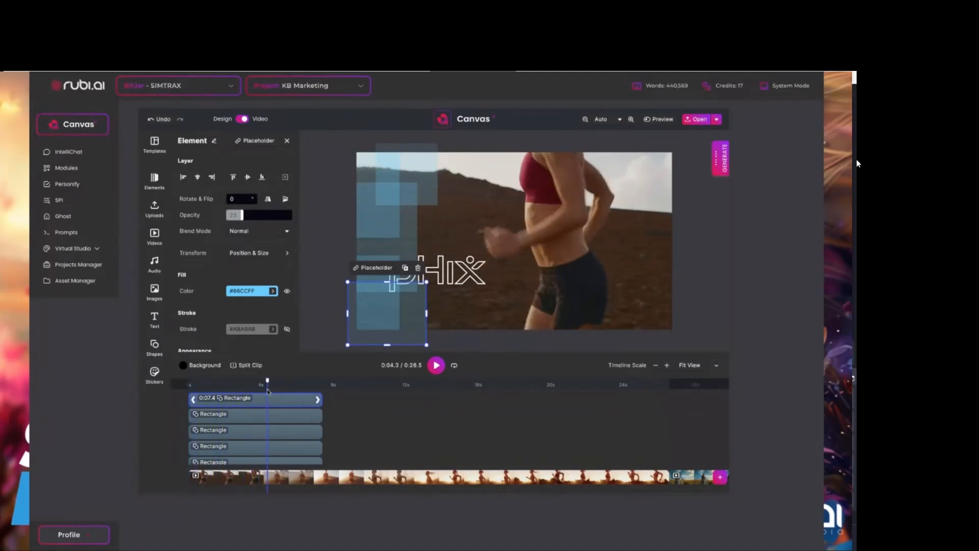
# Select the pHix logo clip on the timeline.
pyautogui.scroll(-2, 283, 432)
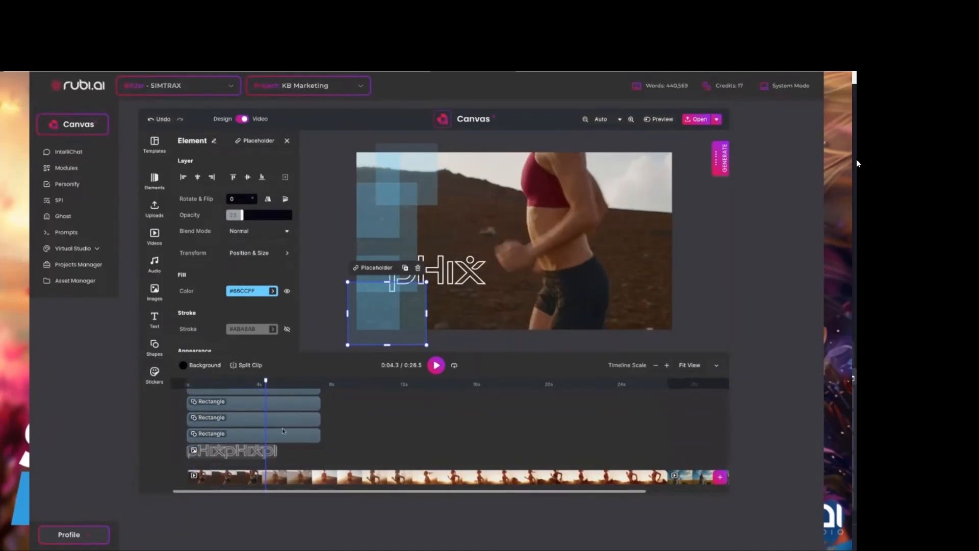
pyautogui.click(256, 454)
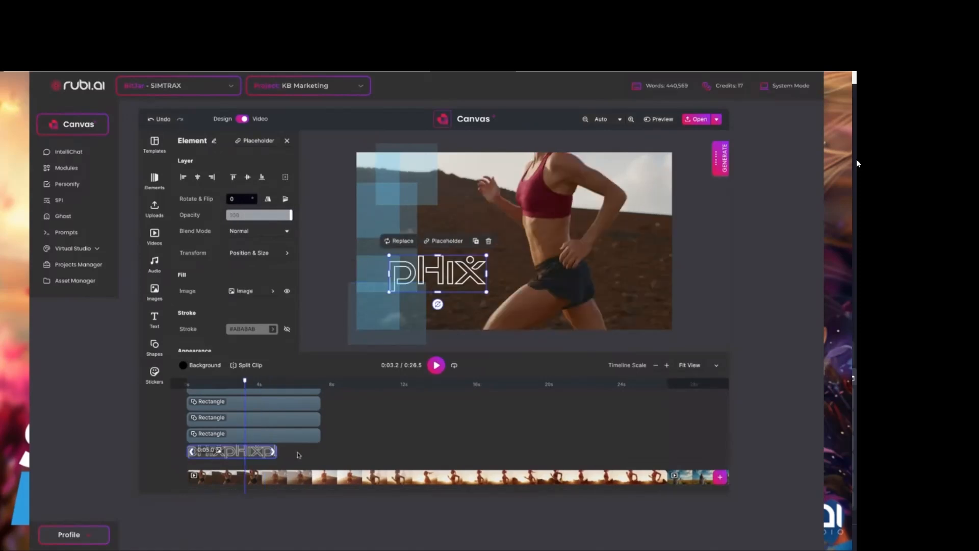
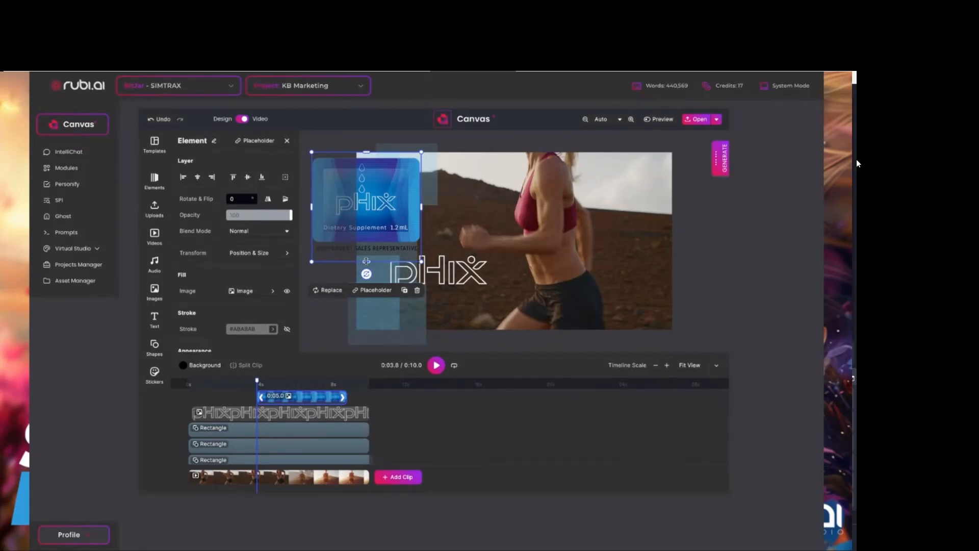
# Crop the caption strip off the bottom of the pHix product image, shrink the image and place it just right of the pHix logo.
pyautogui.moveTo(367, 261); pyautogui.dragTo(366, 245)
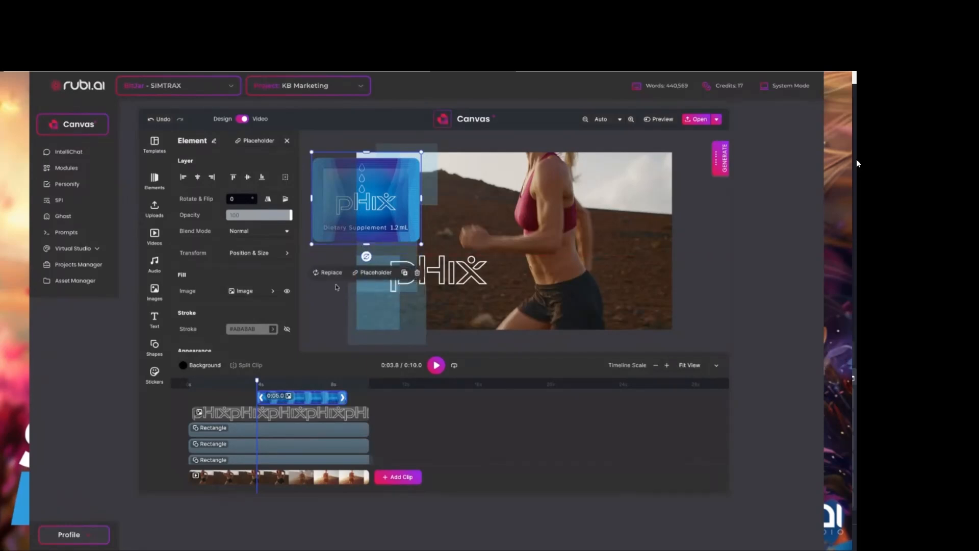
pyautogui.click(312, 296)
pyautogui.moveTo(360, 199); pyautogui.dragTo(571, 243)
pyautogui.moveTo(632, 197); pyautogui.dragTo(581, 249)
pyautogui.moveTo(553, 279); pyautogui.dragTo(561, 272)
pyautogui.moveTo(454, 274)
pyautogui.mouseDown()
pyautogui.moveTo(475, 267)
pyautogui.moveTo(455, 264)
pyautogui.mouseUp()
pyautogui.moveTo(570, 262); pyautogui.dragTo(553, 261)
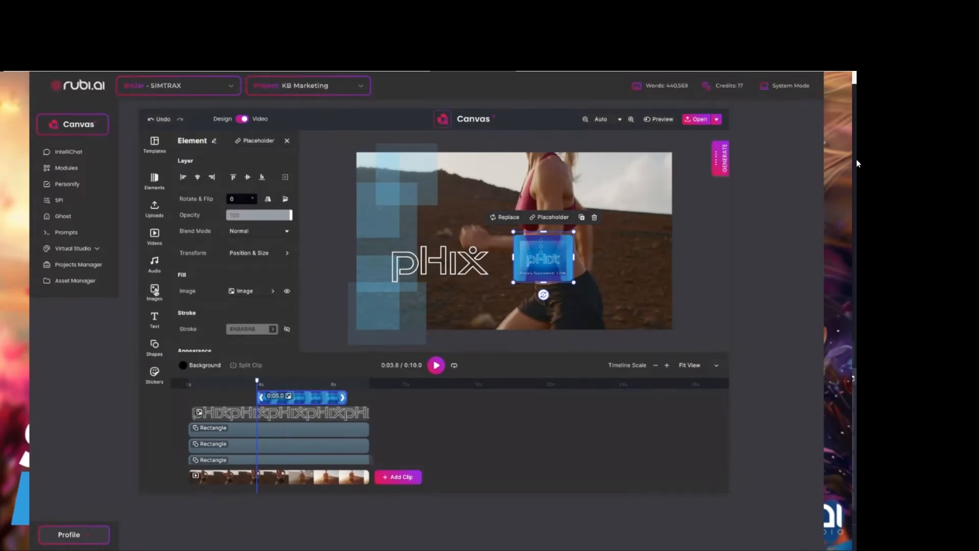
# Add a Title text to the video and move it above the pHix logo.
pyautogui.click(155, 320)
pyautogui.click(192, 200)
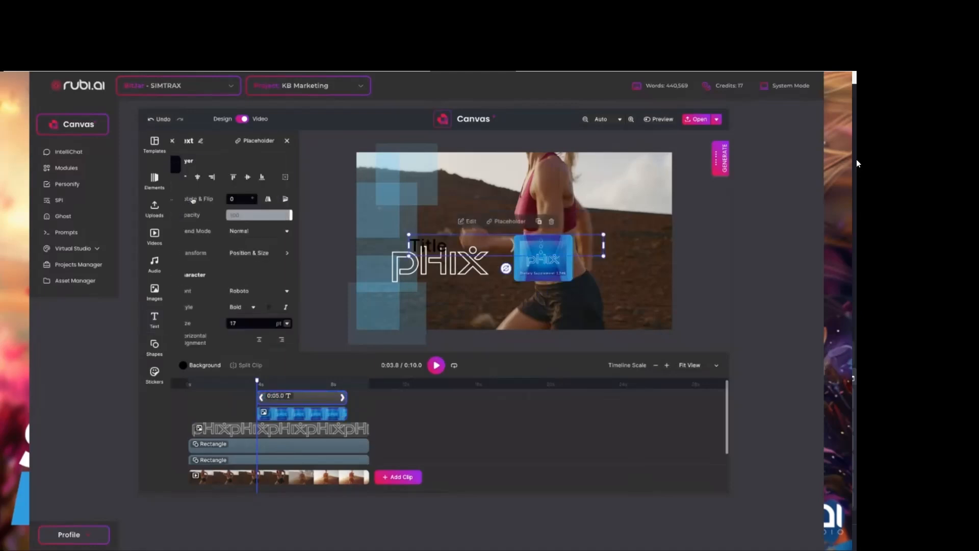
pyautogui.moveTo(452, 246); pyautogui.dragTo(442, 216)
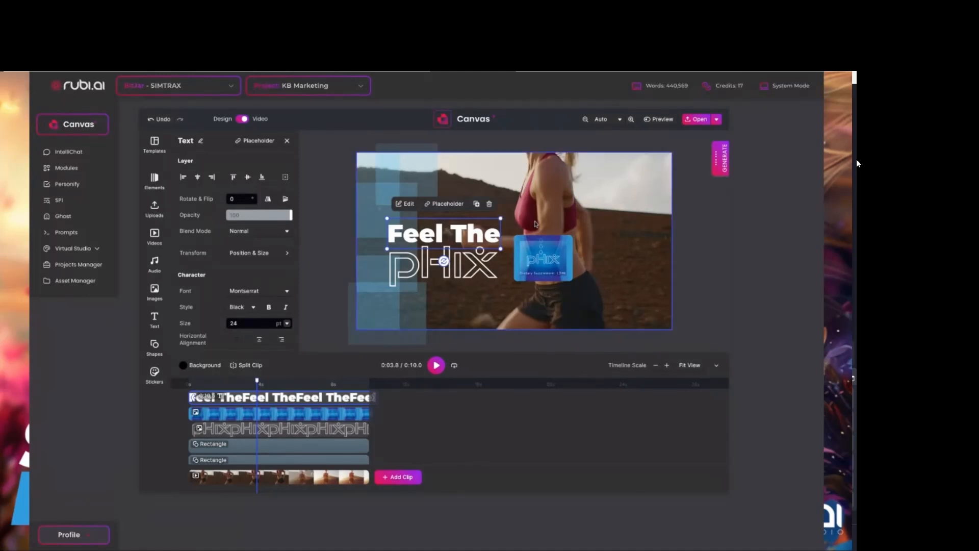
# Enlarge the pHix product image slightly beside the Feel The text and set the playhead to 0:03.7.
pyautogui.click(530, 260)
pyautogui.moveTo(573, 233); pyautogui.dragTo(587, 221)
pyautogui.moveTo(545, 266); pyautogui.dragTo(541, 265)
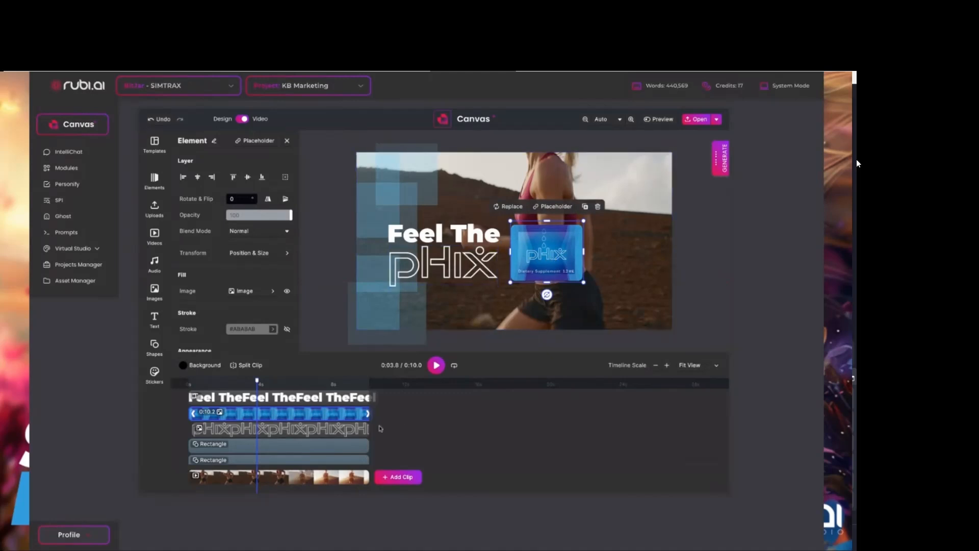
pyautogui.moveTo(257, 381)
pyautogui.mouseDown()
pyautogui.moveTo(333, 388)
pyautogui.moveTo(256, 383)
pyautogui.mouseUp()
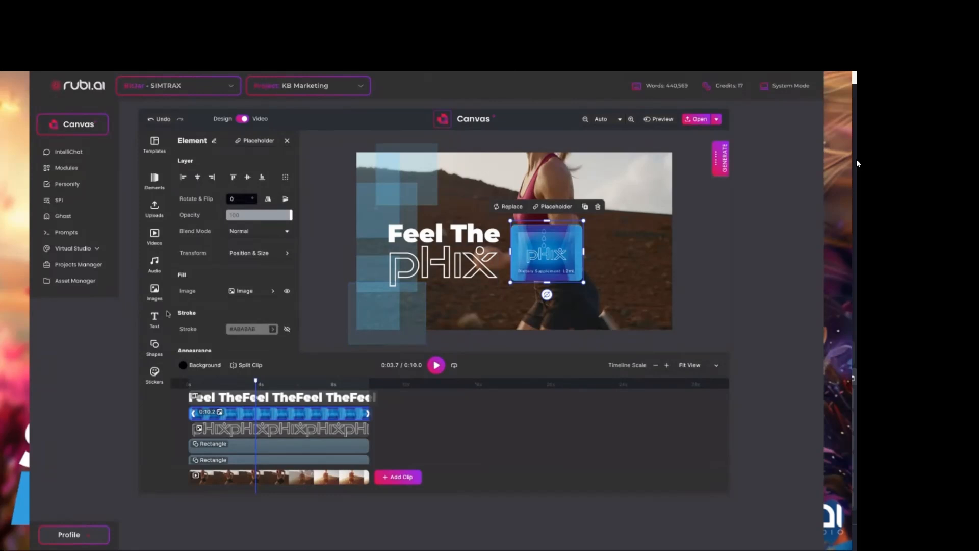
# Delete all five transparent blue rectangles from the left side of the video frame.
pyautogui.click(373, 319)
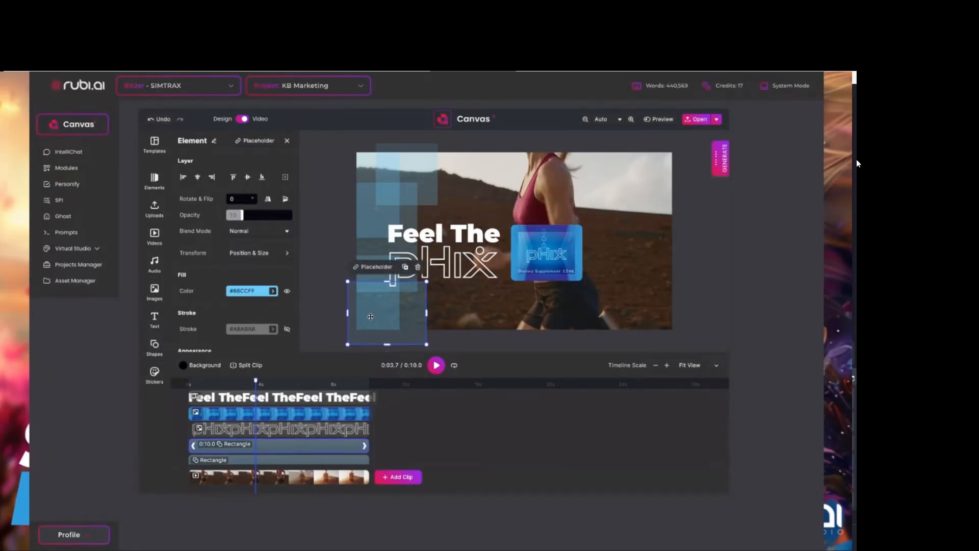
pyautogui.press('Delete')
pyautogui.click(372, 303)
pyautogui.press('Delete')
pyautogui.click(372, 269)
pyautogui.press('Delete')
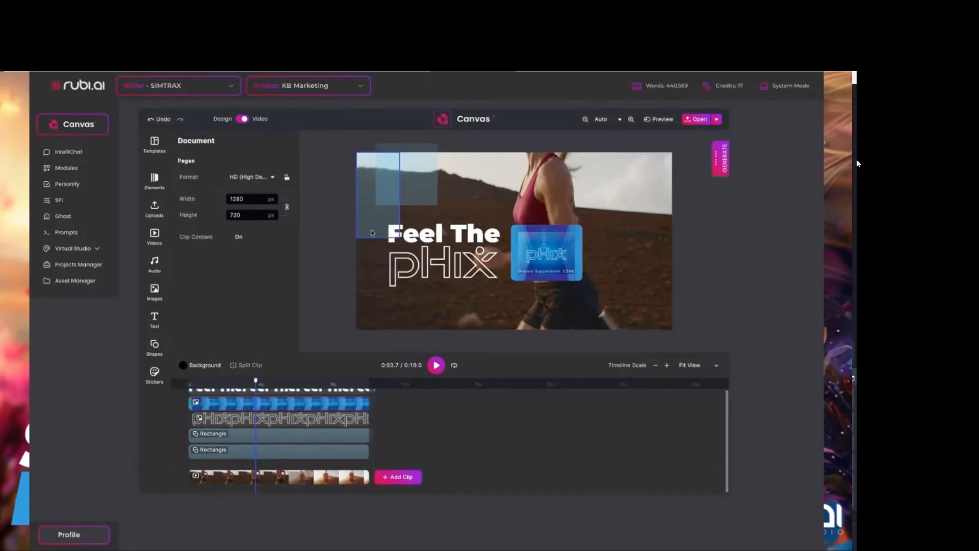
pyautogui.click(375, 210)
pyautogui.press('Delete')
pyautogui.click(379, 178)
pyautogui.press('Delete')
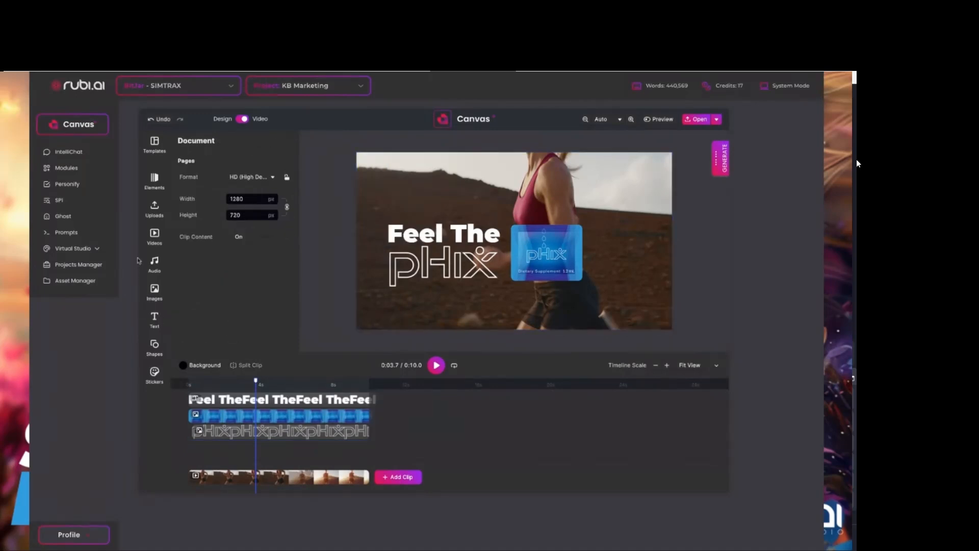
pyautogui.click(154, 292)
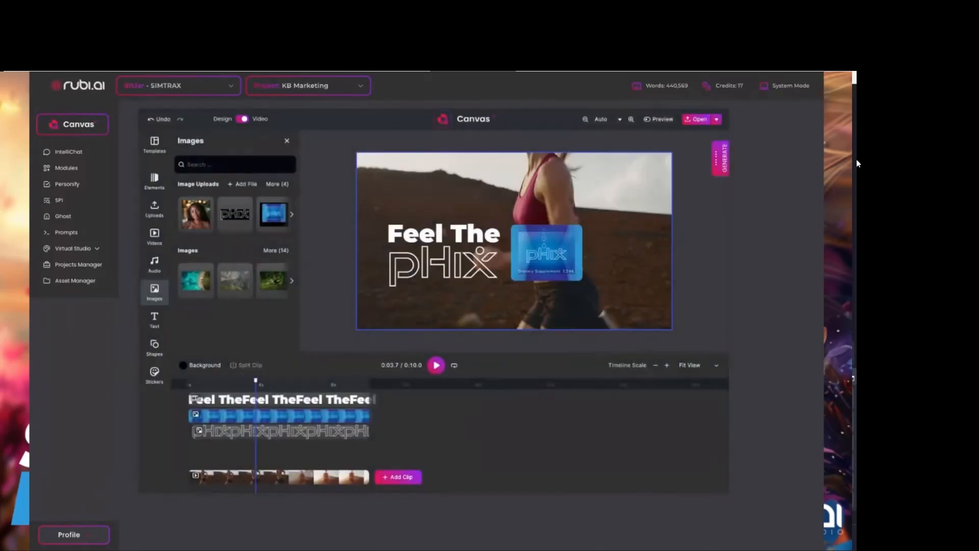
pyautogui.click(291, 214)
pyautogui.click(276, 220)
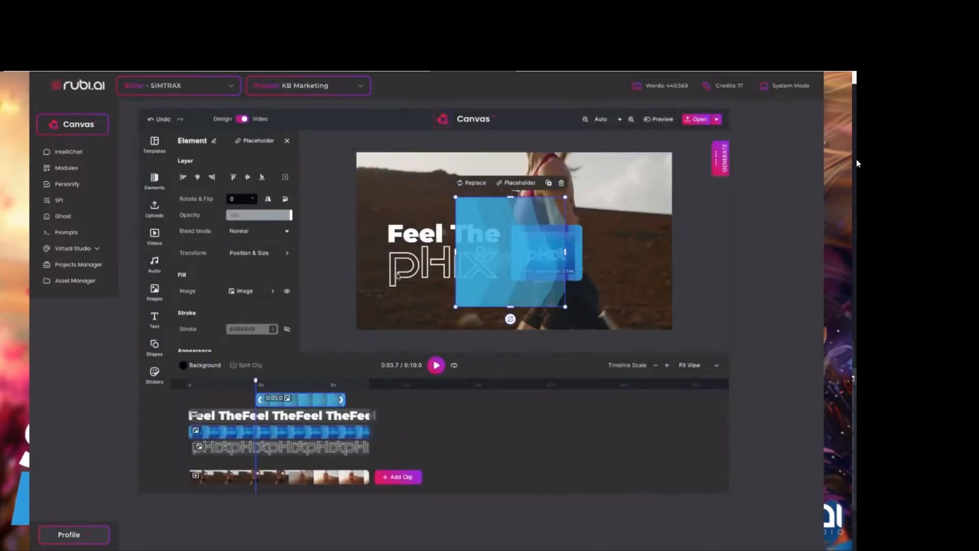
pyautogui.moveTo(516, 275); pyautogui.dragTo(508, 195)
pyautogui.doubleClick(452, 219)
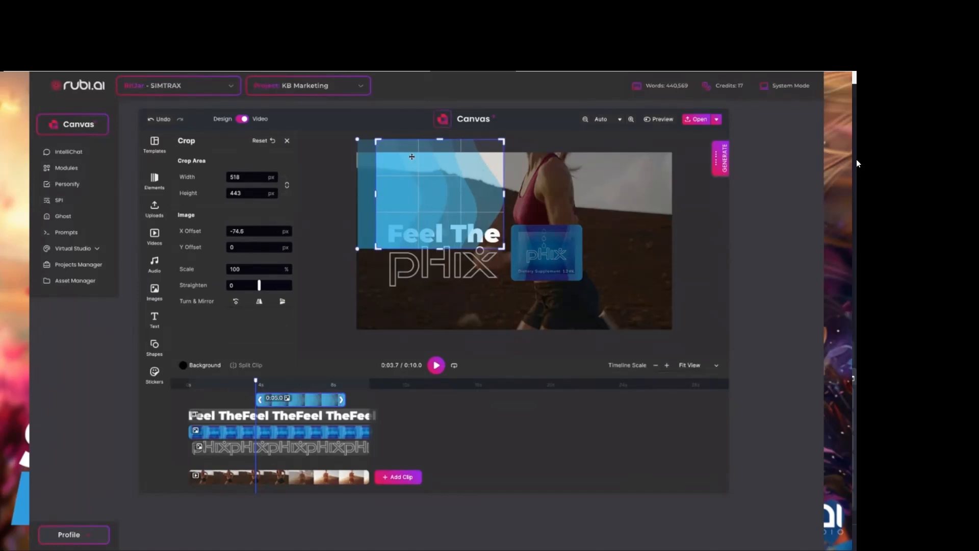
pyautogui.moveTo(375, 194); pyautogui.dragTo(493, 194)
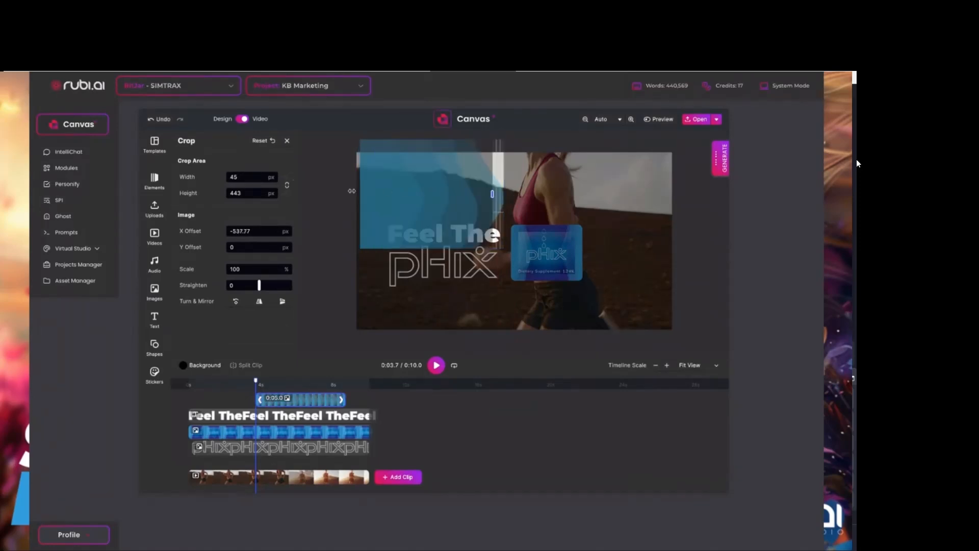
pyautogui.click(469, 135)
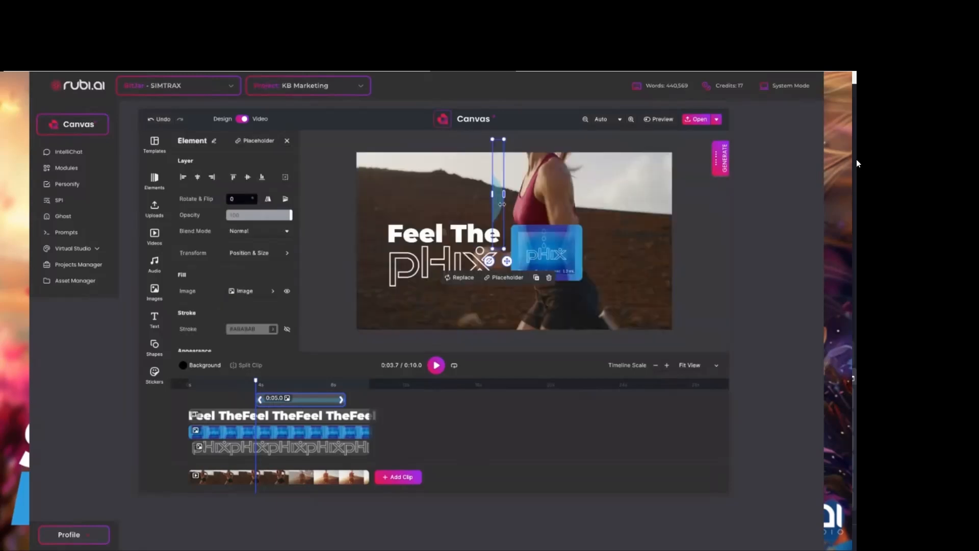
pyautogui.moveTo(490, 194); pyautogui.dragTo(344, 193)
pyautogui.click(323, 170)
pyautogui.click(474, 190)
pyautogui.moveTo(475, 189); pyautogui.dragTo(347, 367)
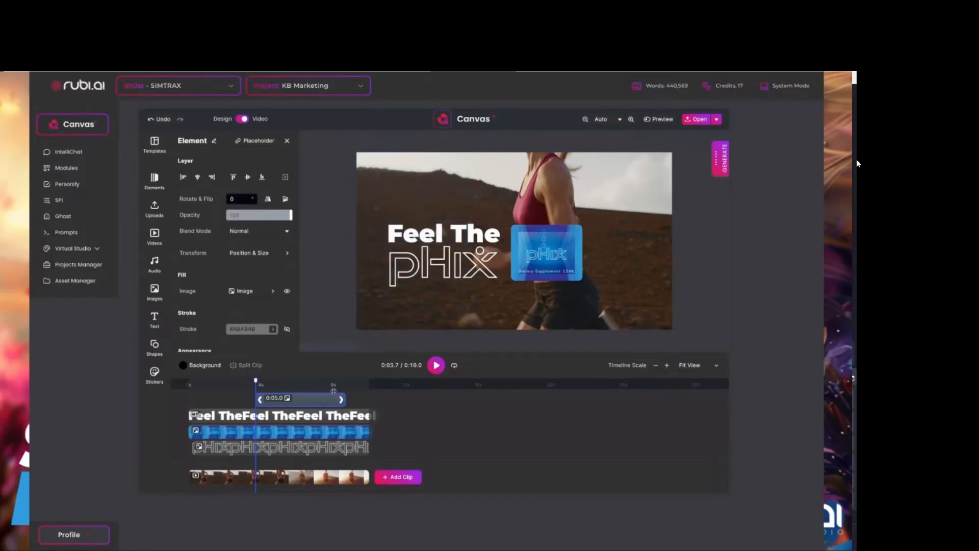
pyautogui.moveTo(287, 268); pyautogui.dragTo(288, 268)
pyautogui.doubleClick(334, 267)
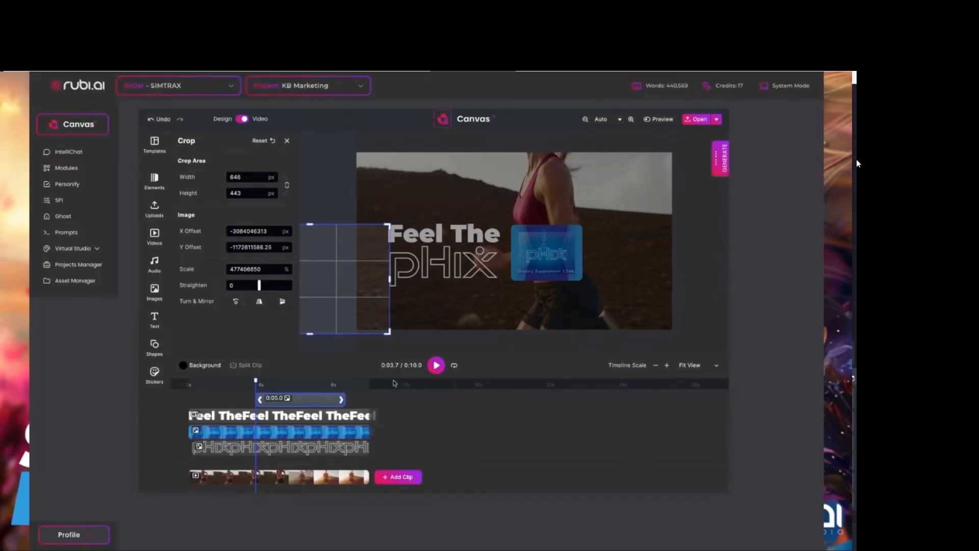
pyautogui.click(406, 346)
pyautogui.moveTo(338, 287); pyautogui.dragTo(449, 187)
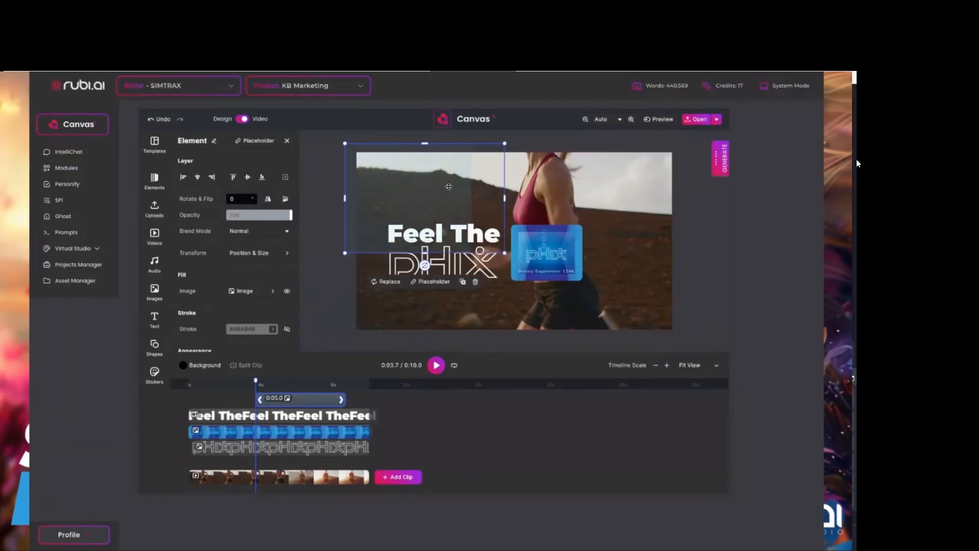
pyautogui.press('Delete')
# Insert the uploaded blue wave image and align it with the top-left corner of the video frame.
pyautogui.click(152, 237)
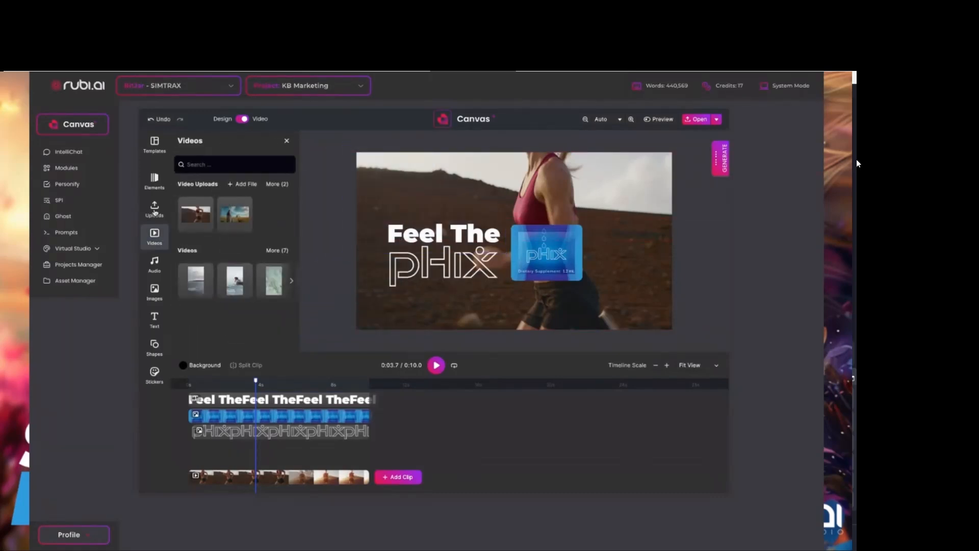
pyautogui.click(154, 209)
pyautogui.click(154, 292)
pyautogui.click(292, 215)
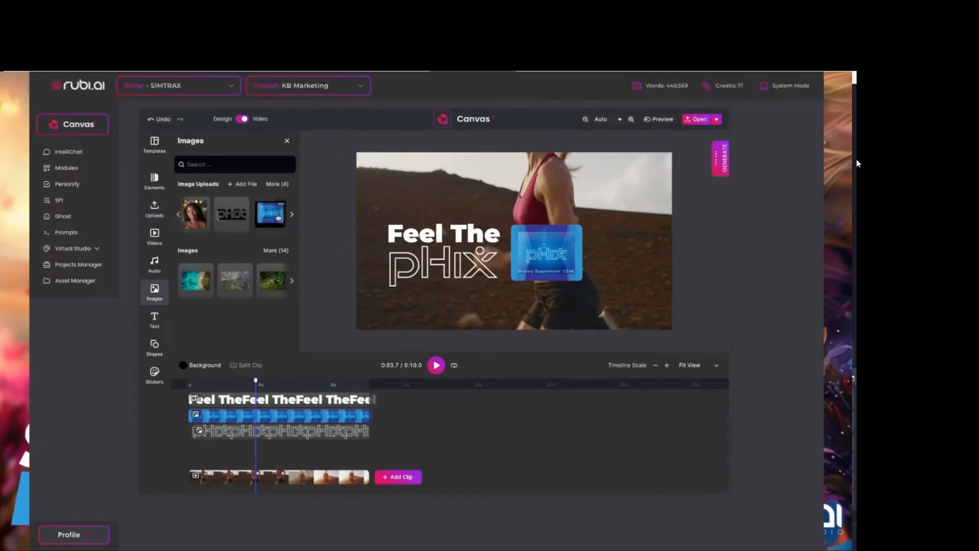
pyautogui.click(279, 214)
pyautogui.moveTo(527, 242); pyautogui.dragTo(405, 212)
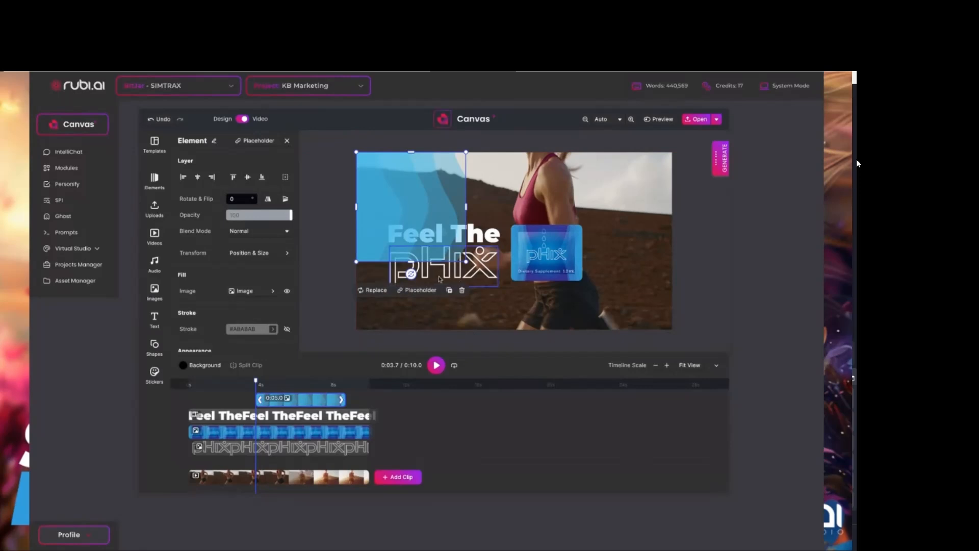
# Stretch the blue wave image to the full frame height, widen it past the middle and shift it partly off the left edge.
pyautogui.moveTo(413, 264); pyautogui.dragTo(411, 331)
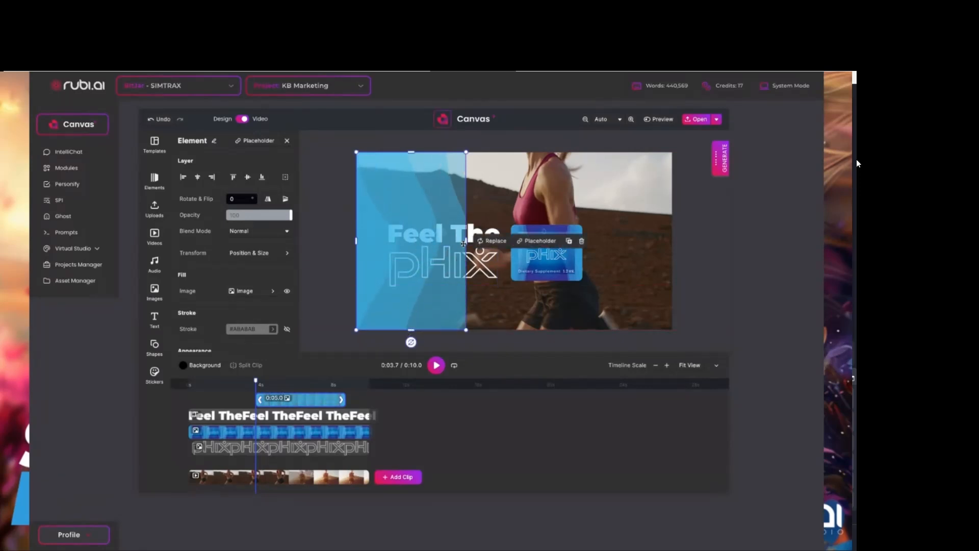
pyautogui.moveTo(465, 243); pyautogui.dragTo(538, 241)
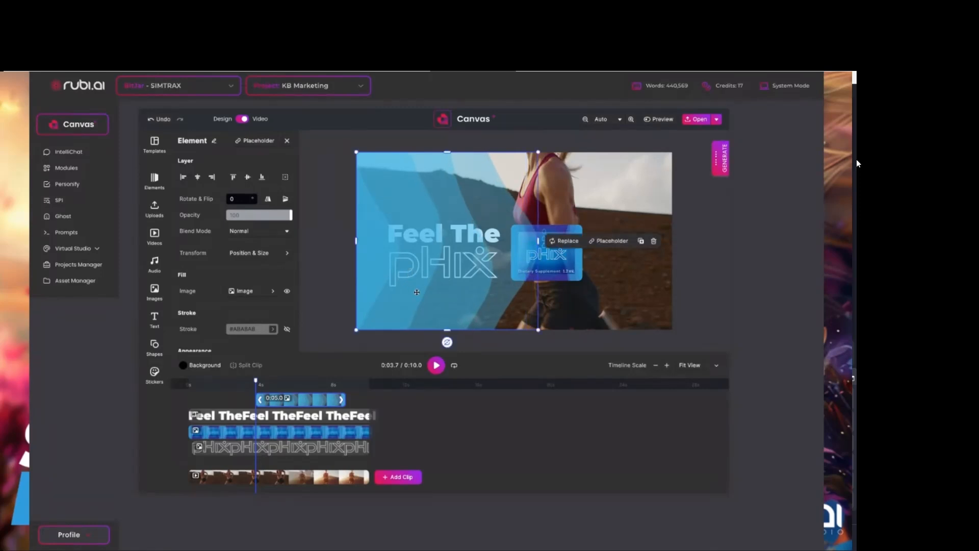
pyautogui.moveTo(423, 296); pyautogui.dragTo(382, 296)
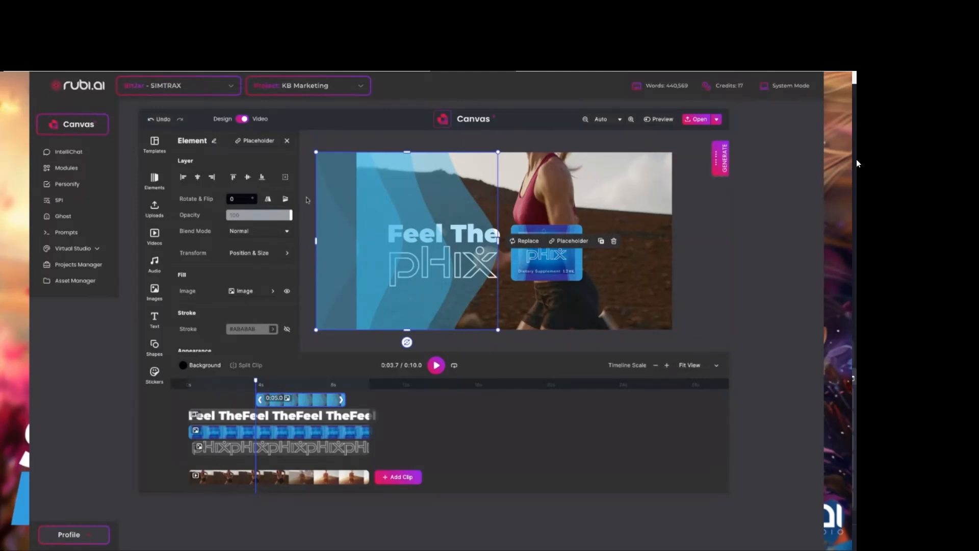
# Send the blue wave image backward until it sits behind the Feel The text, the product image and the pHix logo.
pyautogui.click(286, 177)
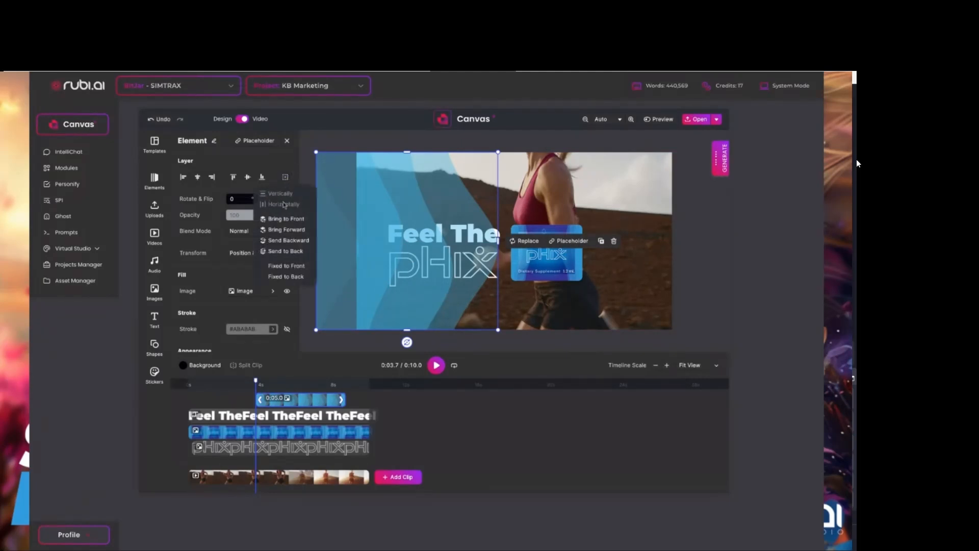
pyautogui.click(284, 241)
pyautogui.click(284, 241)
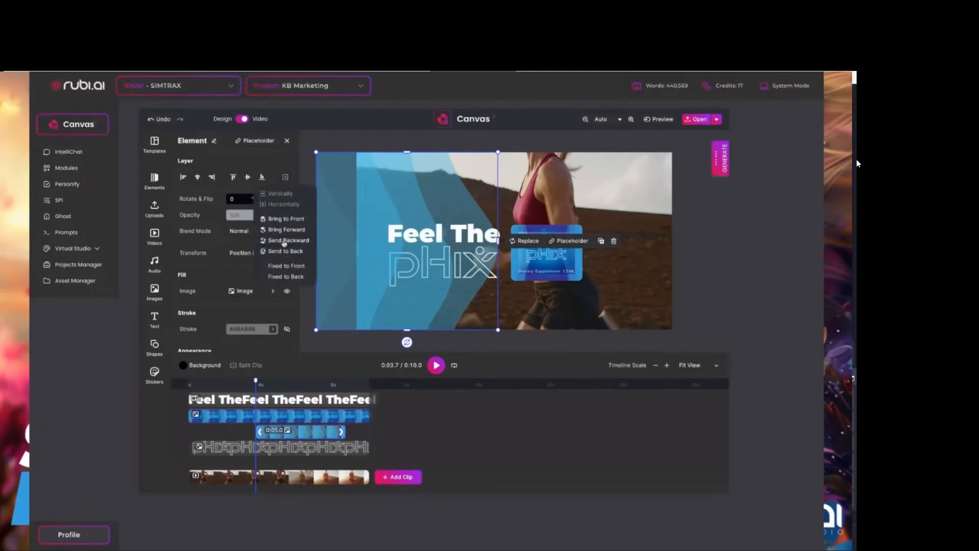
pyautogui.click(284, 241)
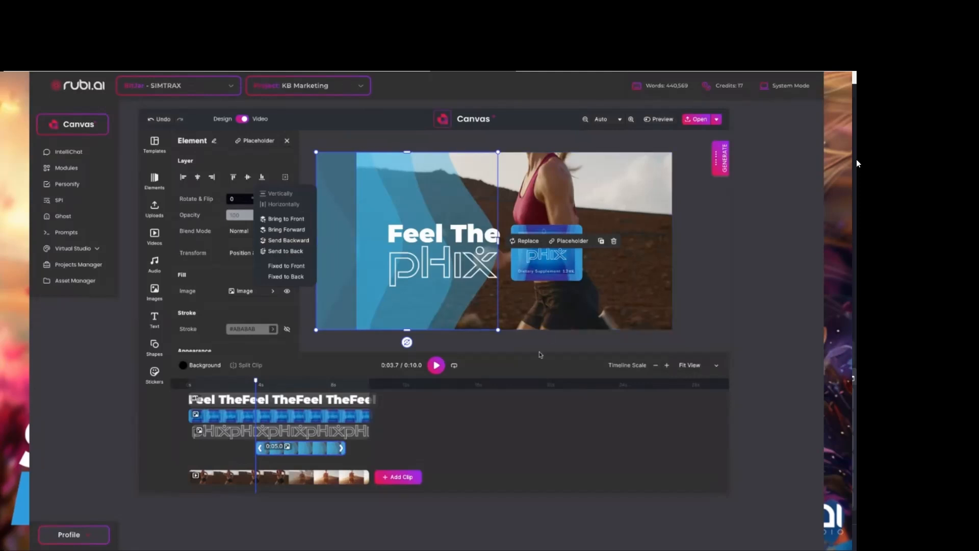
# Shift the Feel The text and pHix logo slightly left over the wave and nudge the product image slightly up and left.
pyautogui.click(444, 264)
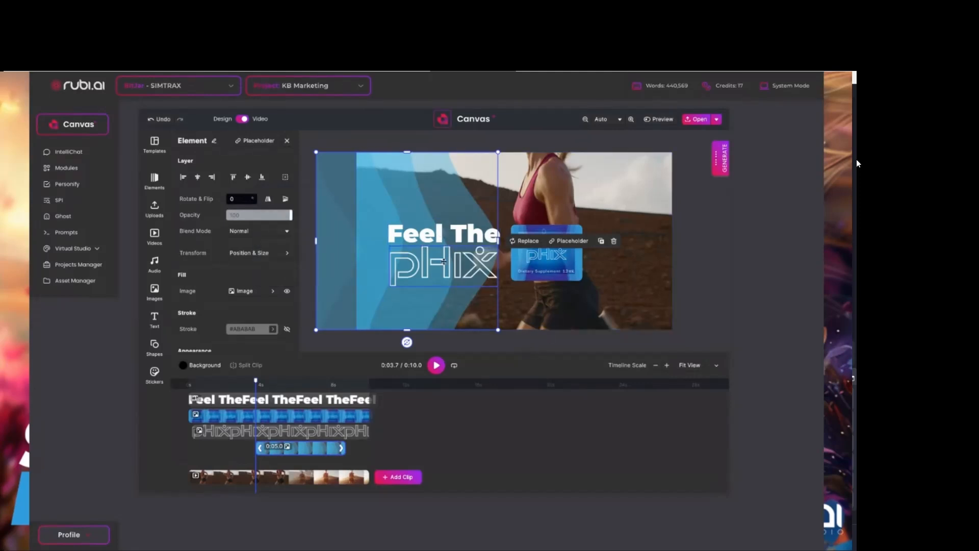
pyautogui.keyDown('shift'); pyautogui.click(444, 263); pyautogui.keyUp('shift')
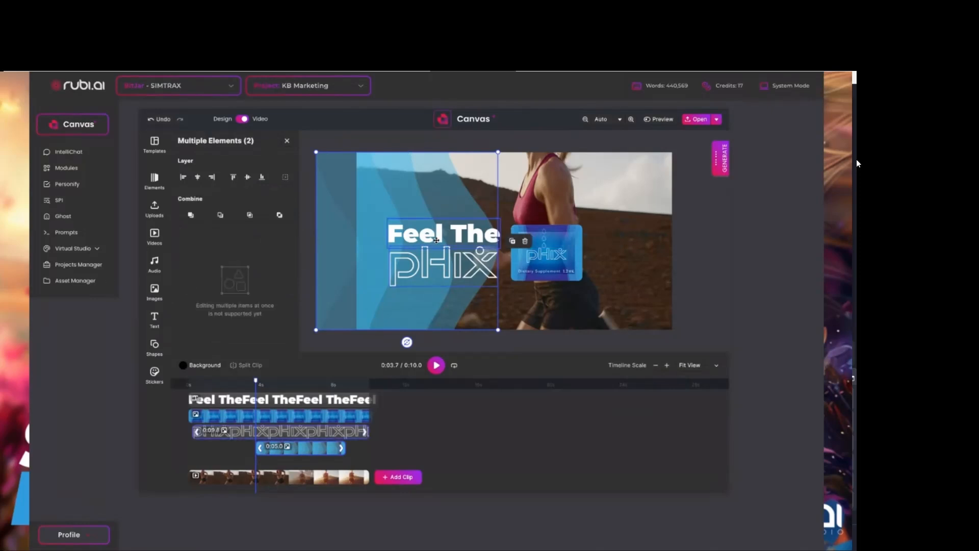
pyautogui.moveTo(436, 240); pyautogui.dragTo(447, 267)
pyautogui.click(563, 335)
pyautogui.click(459, 234)
pyautogui.moveTo(544, 259); pyautogui.dragTo(542, 253)
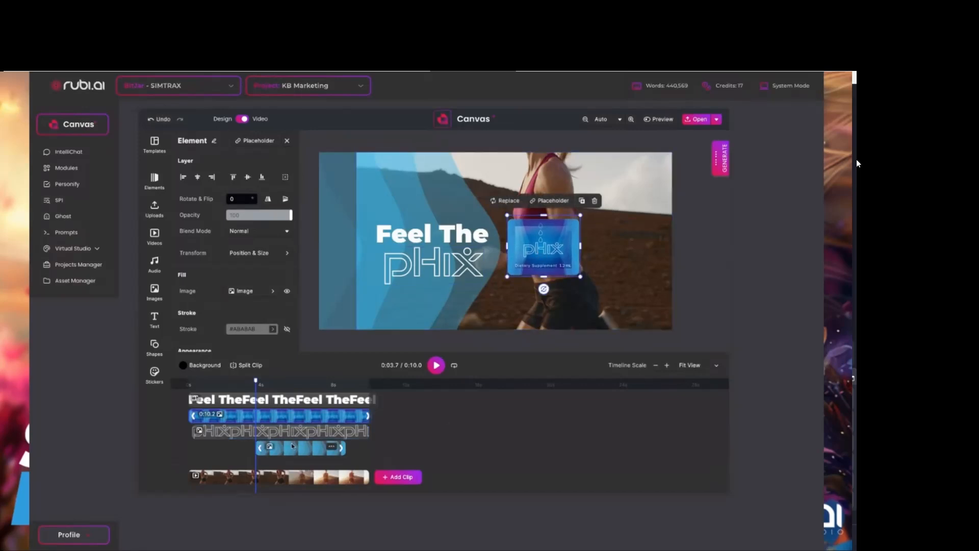
# Extend the blue wave clip at both ends to cover the whole video and play the first seconds from the start.
pyautogui.moveTo(258, 448); pyautogui.dragTo(189, 447)
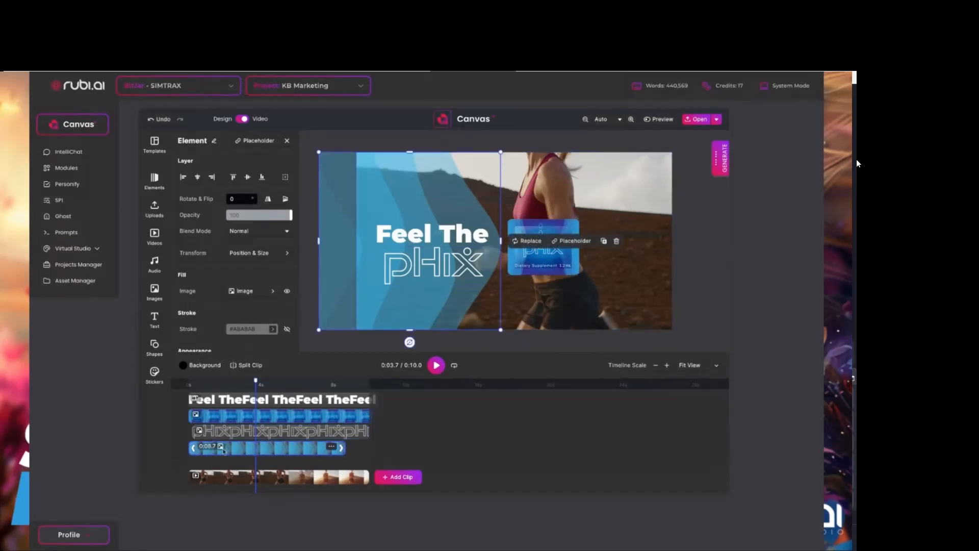
pyautogui.moveTo(343, 447); pyautogui.dragTo(369, 447)
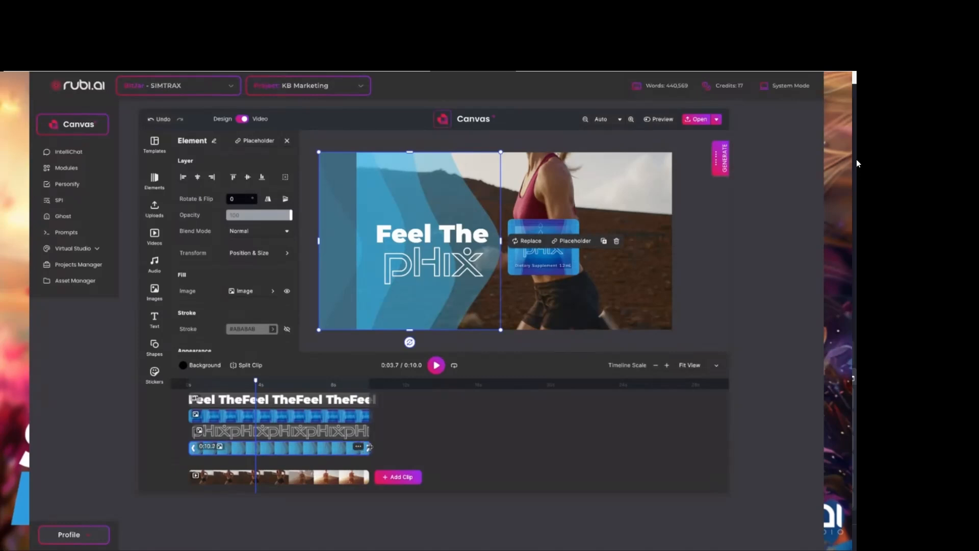
pyautogui.moveTo(256, 381); pyautogui.dragTo(159, 388)
pyautogui.press('space')
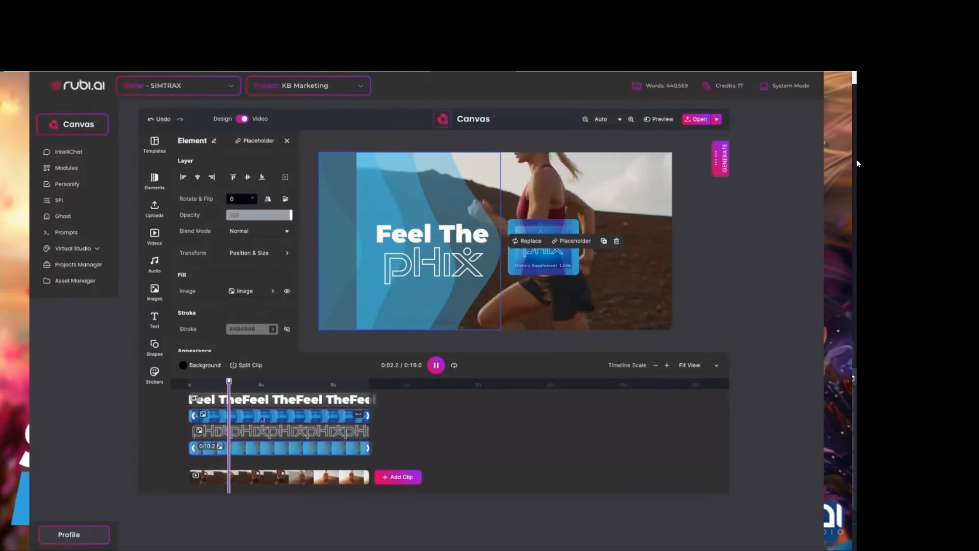
pyautogui.press('space')
# Move the pHix logo clip to start at 0:00.0, extend its end to cover the full video and play it from the start.
pyautogui.moveTo(242, 381); pyautogui.dragTo(187, 383)
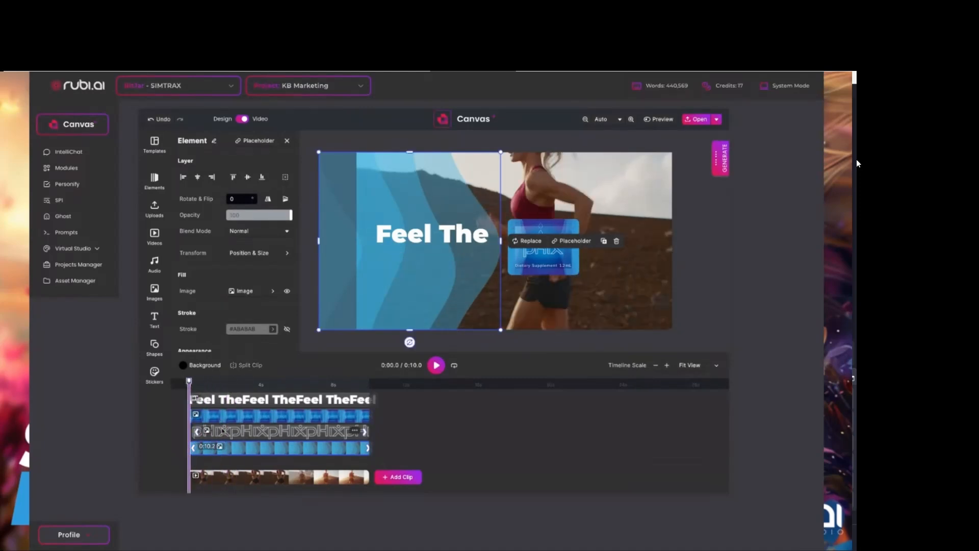
pyautogui.click(225, 433)
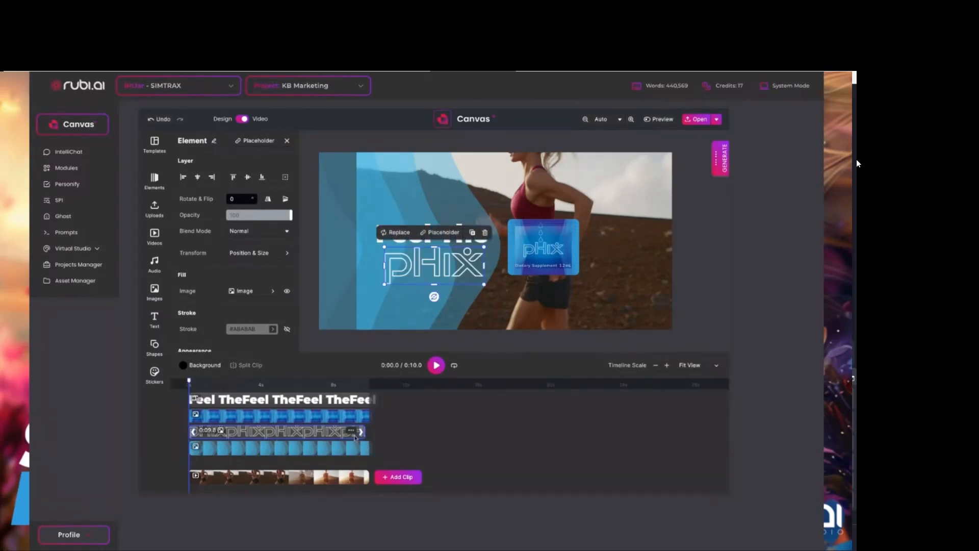
pyautogui.moveTo(362, 430); pyautogui.dragTo(373, 429)
pyautogui.press('space')
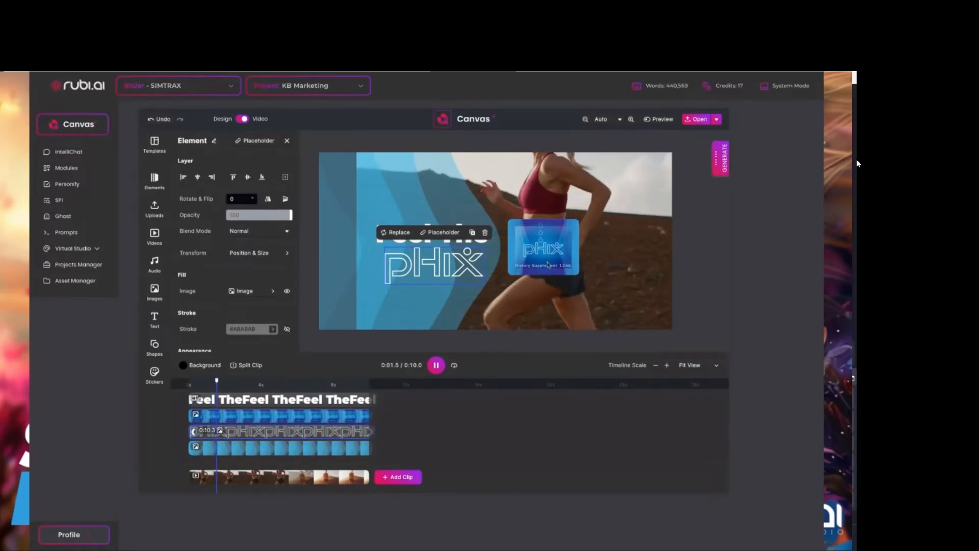
# Stop the playback, add the uploaded mafia trap2 pHix audio to the video and play the first seconds with it.
pyautogui.click(716, 204)
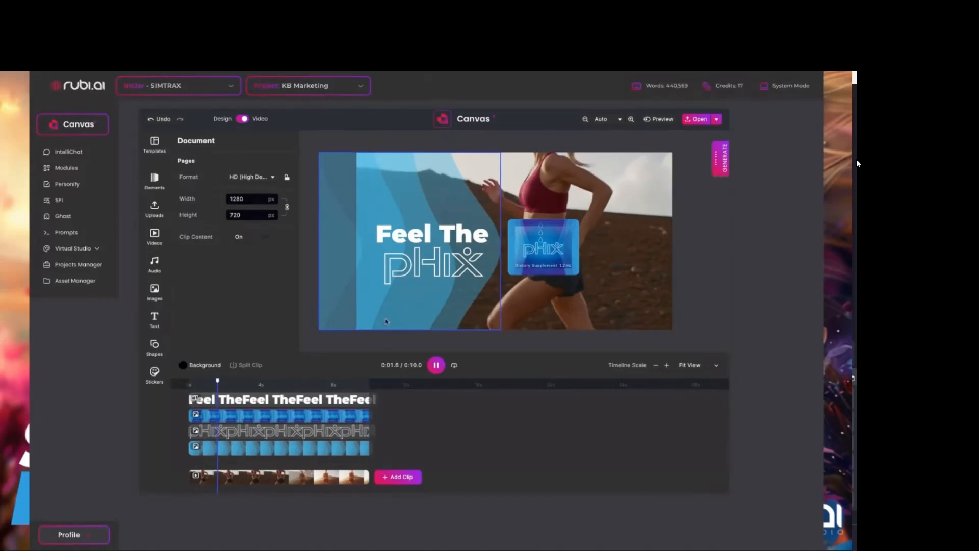
pyautogui.click(430, 364)
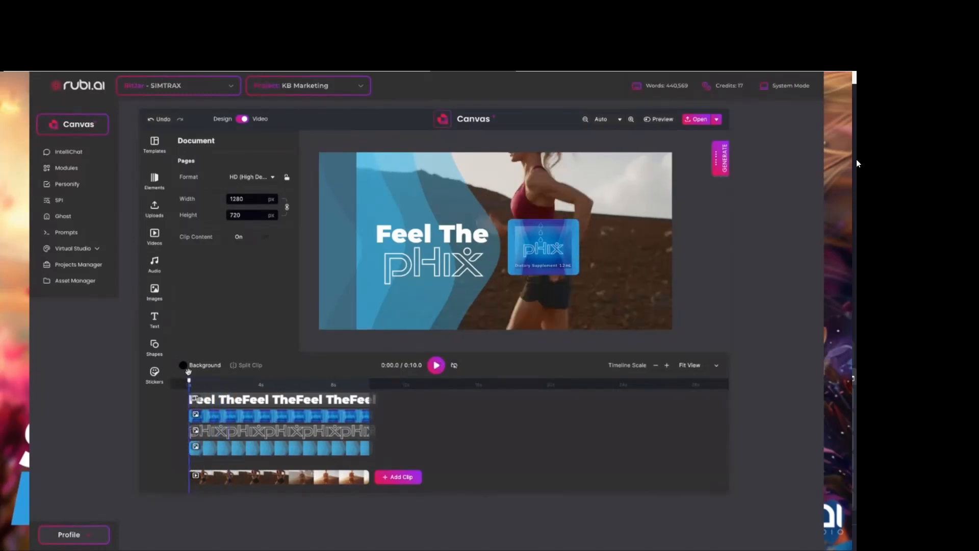
pyautogui.click(154, 263)
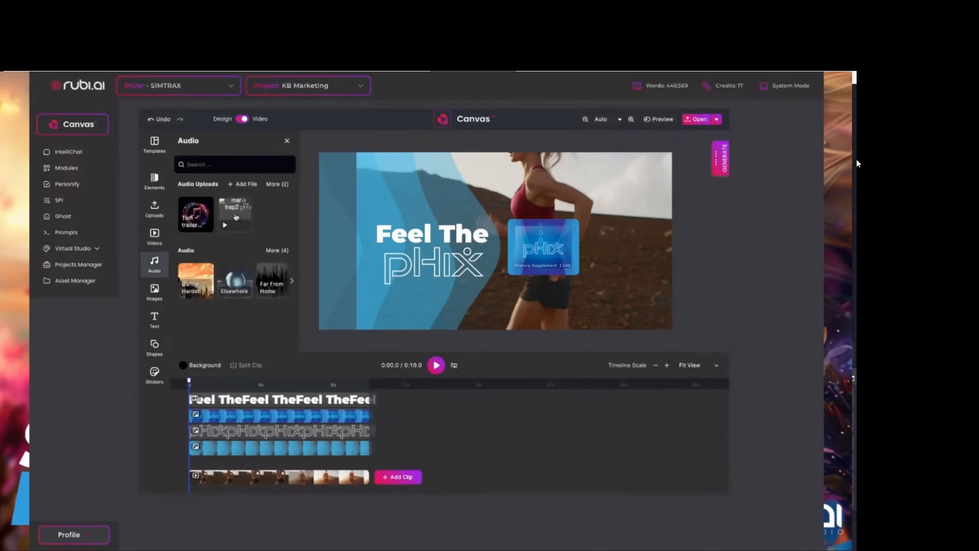
pyautogui.click(236, 221)
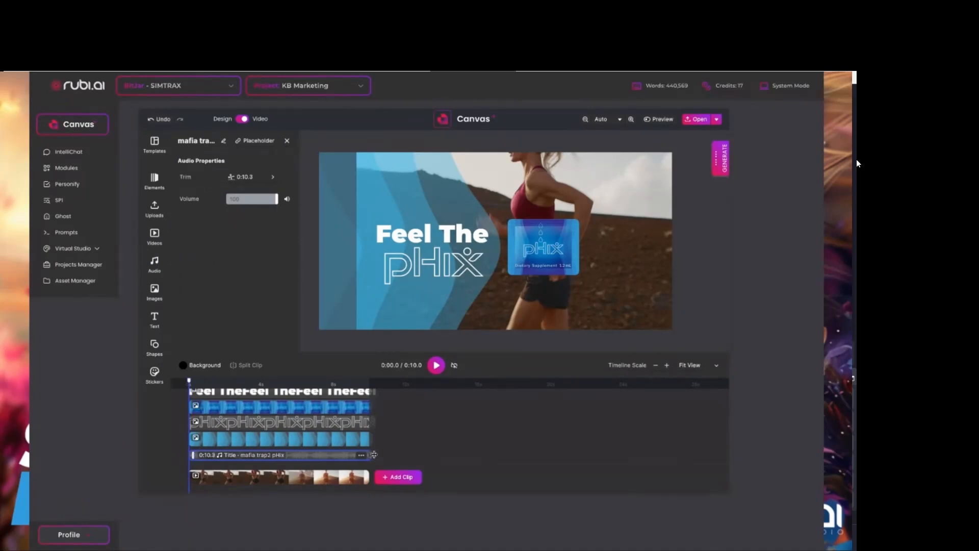
pyautogui.press('space')
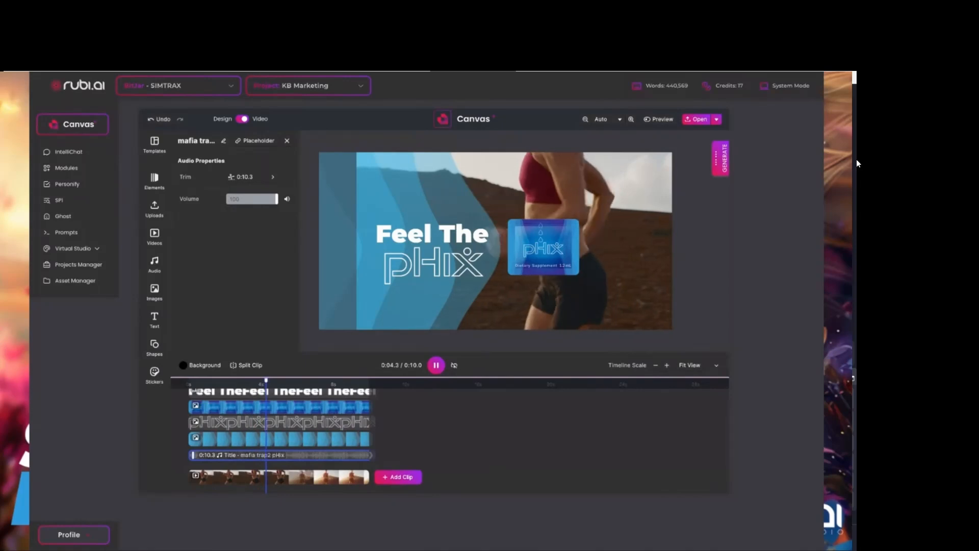
pyautogui.press('space')
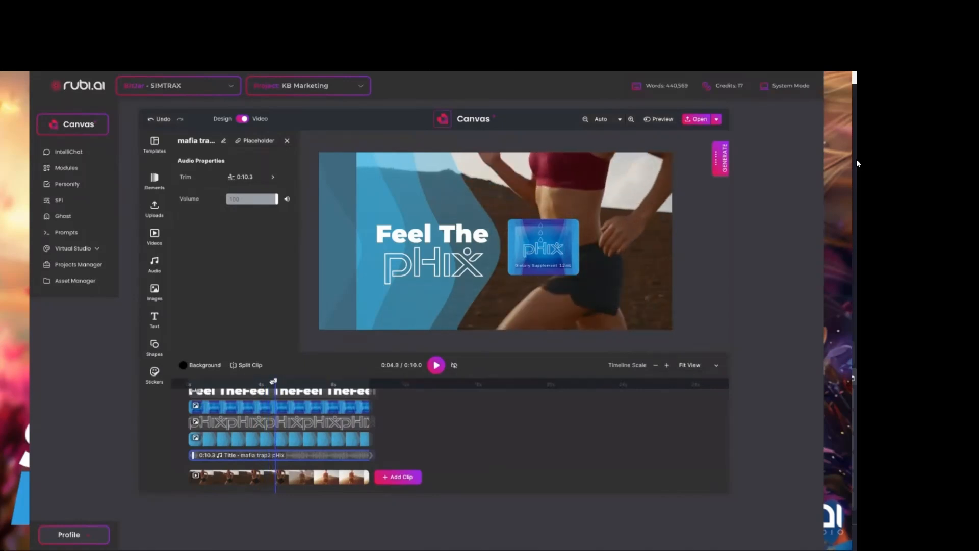
# Add the uploaded trailer narrator audio and move its clip to start at about 6 seconds.
pyautogui.moveTo(277, 380); pyautogui.dragTo(204, 381)
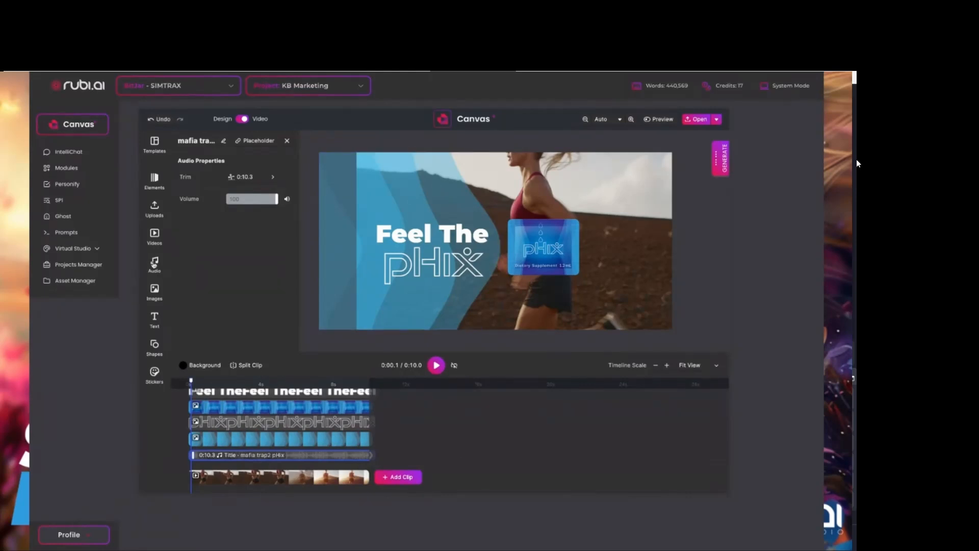
pyautogui.click(155, 265)
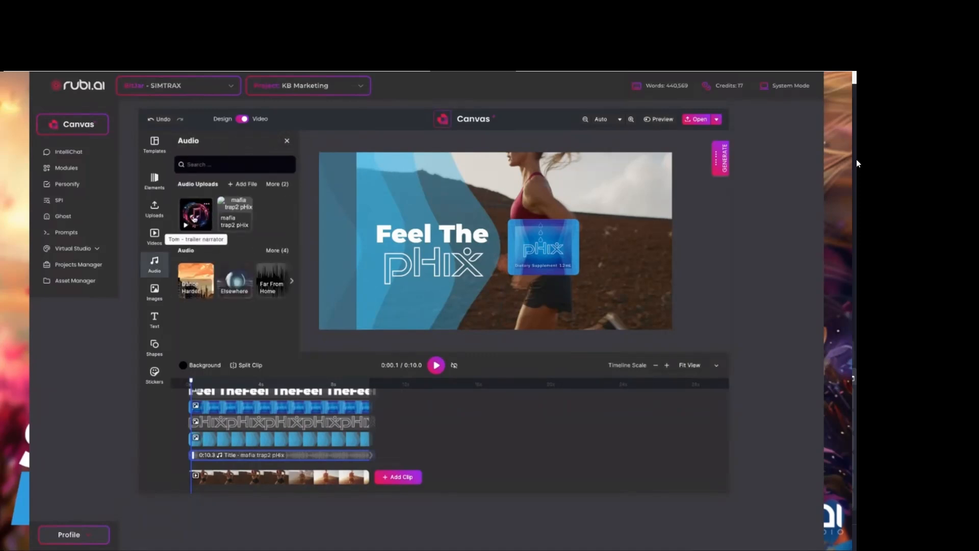
pyautogui.click(195, 214)
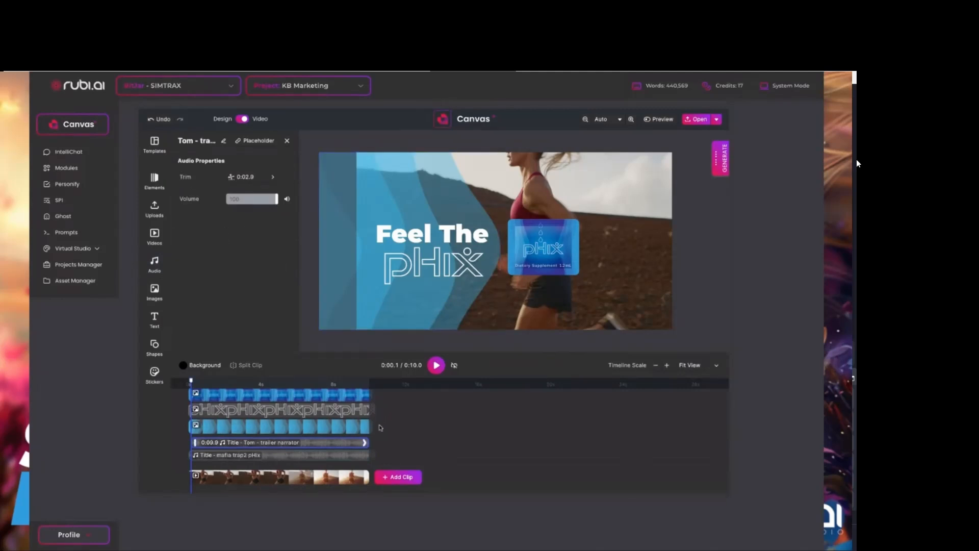
pyautogui.moveTo(364, 442); pyautogui.dragTo(322, 445)
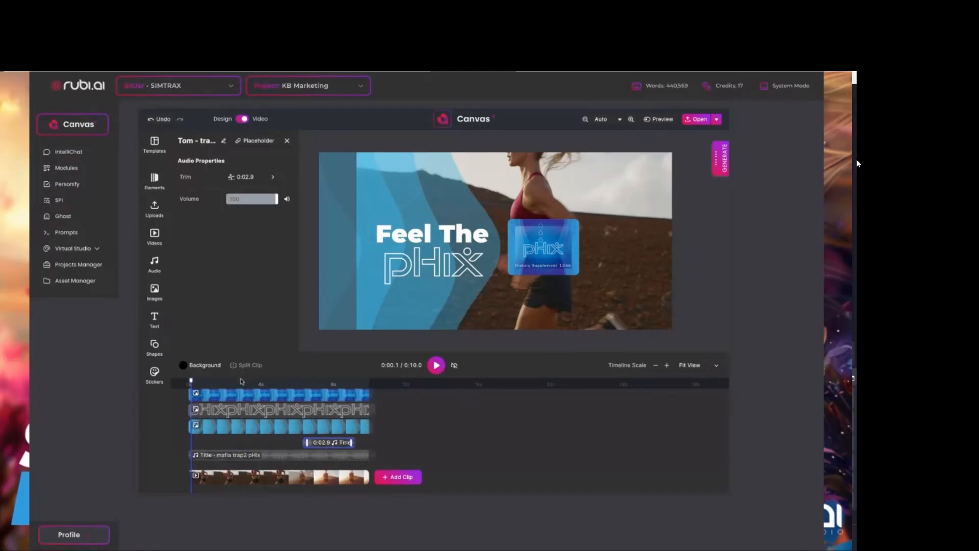
# Fit the timeline to the full video, then scrub and play through the section with the trailer narrator clip.
pyautogui.click(219, 383)
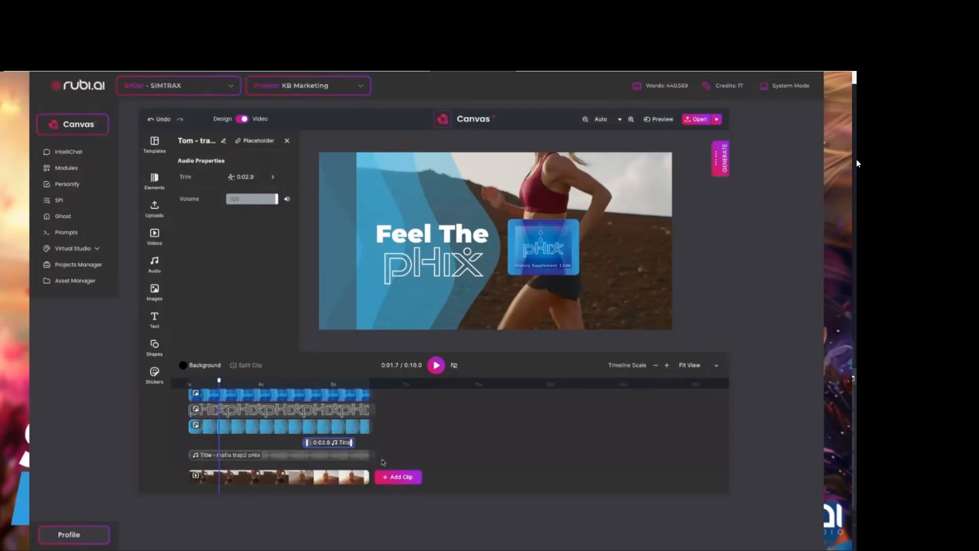
pyautogui.click(689, 365)
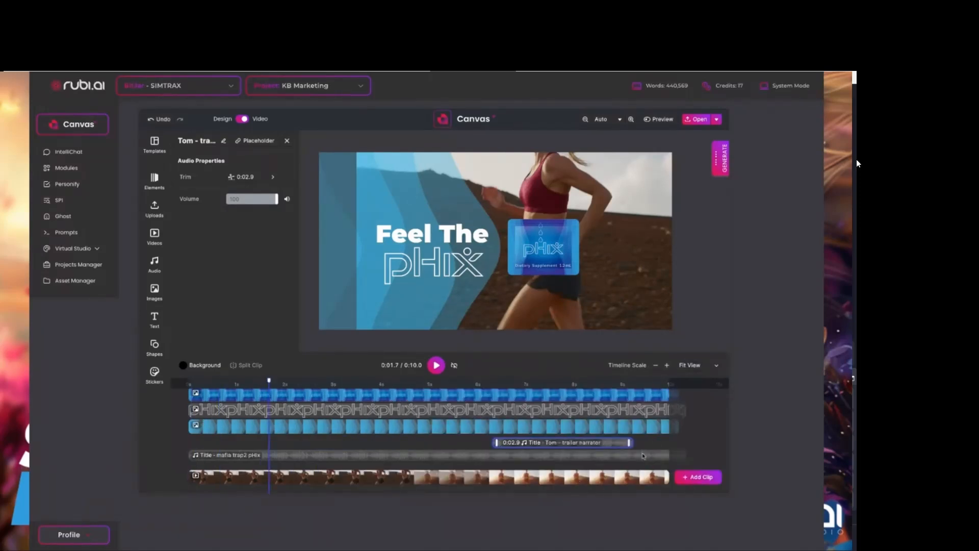
pyautogui.moveTo(269, 381); pyautogui.dragTo(537, 414)
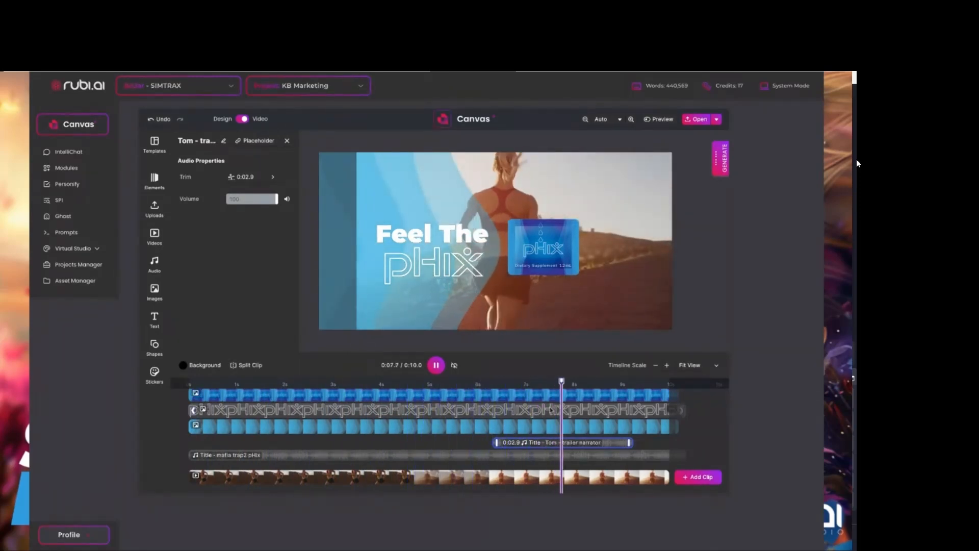
pyautogui.click(593, 383)
pyautogui.click(625, 389)
pyautogui.moveTo(629, 381); pyautogui.dragTo(670, 389)
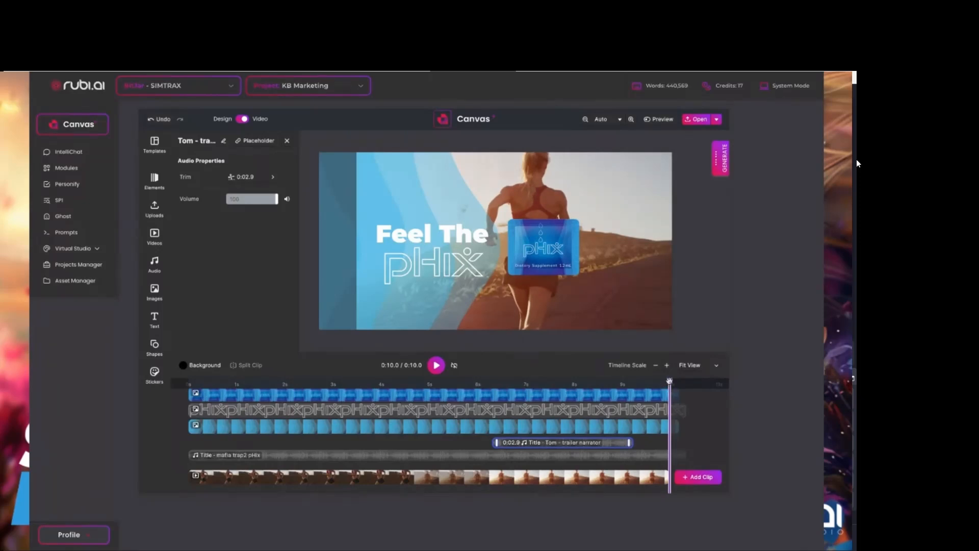
pyautogui.moveTo(670, 382); pyautogui.dragTo(462, 390)
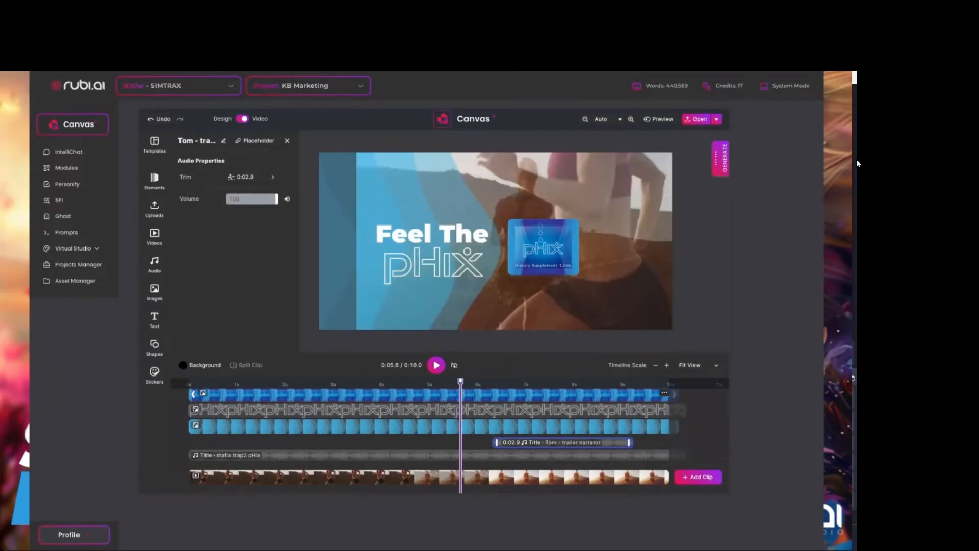
pyautogui.press('space')
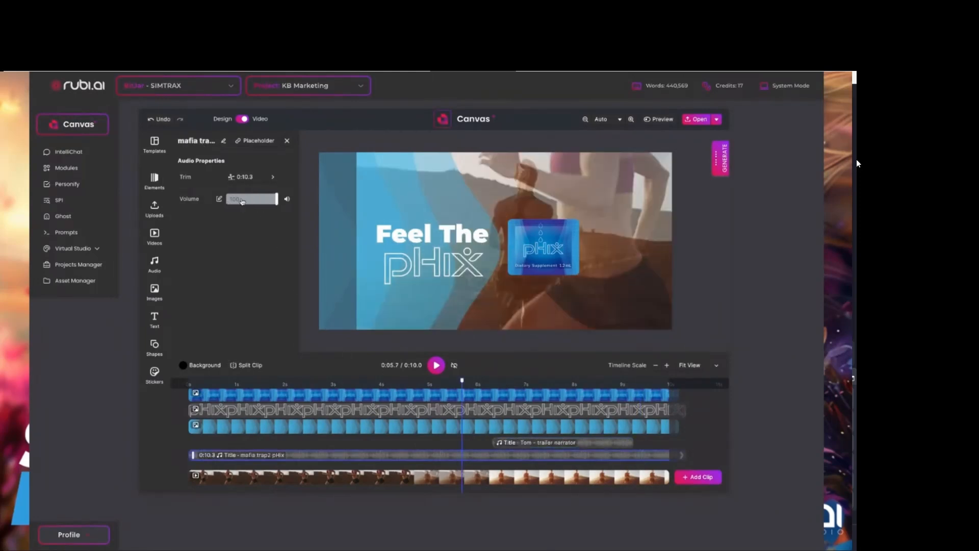
# Lower the mafia trap2 pHix track's volume to 64 and play the narrator section to check the audio mix.
pyautogui.moveTo(277, 200); pyautogui.dragTo(259, 201)
pyautogui.click(467, 393)
pyautogui.click(436, 365)
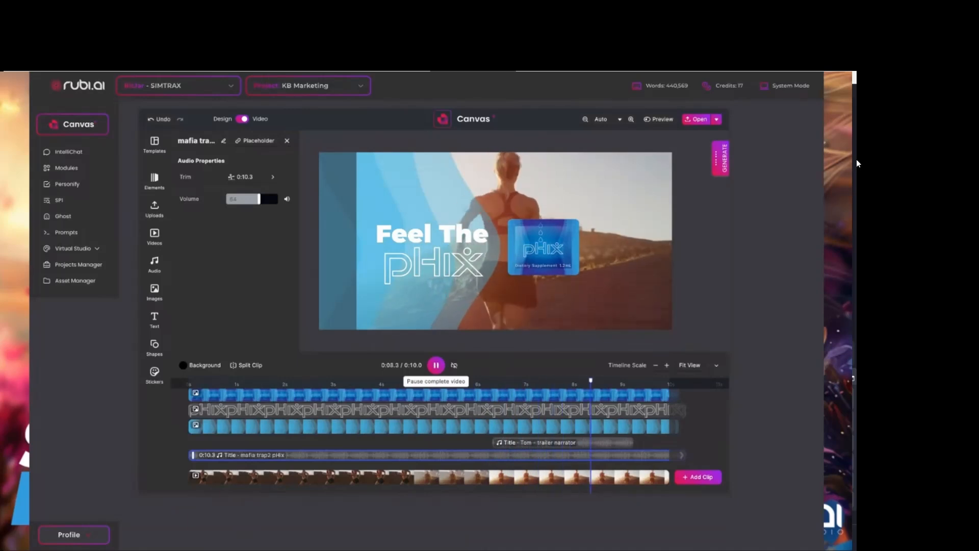
pyautogui.click(436, 365)
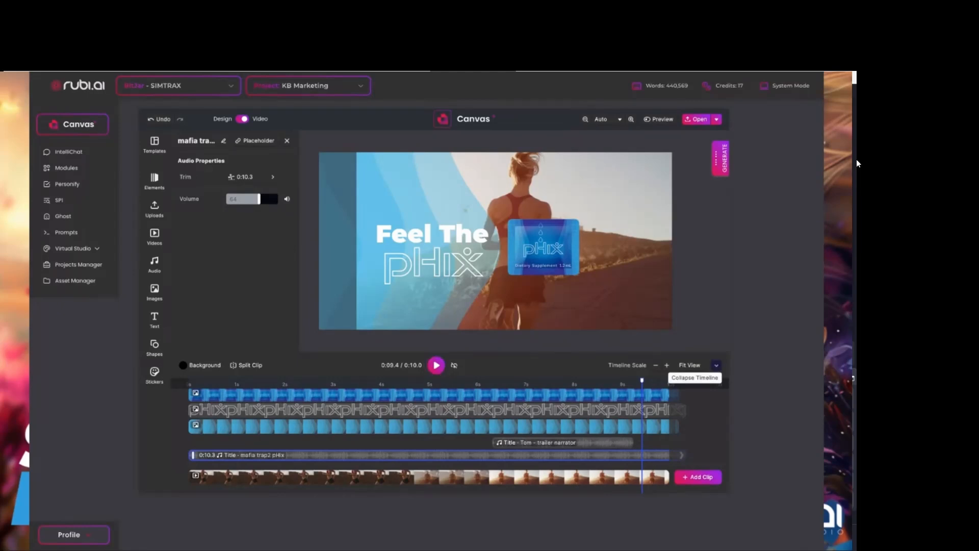
# Collapse and reopen the timeline, then mute the mafia trap2 pHix track and play a short stretch.
pyautogui.click(716, 366)
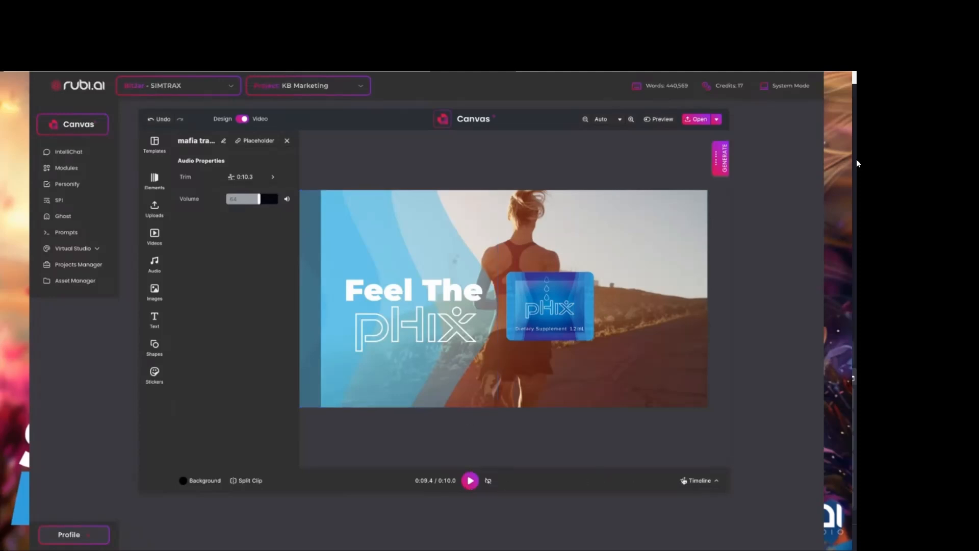
pyautogui.click(703, 480)
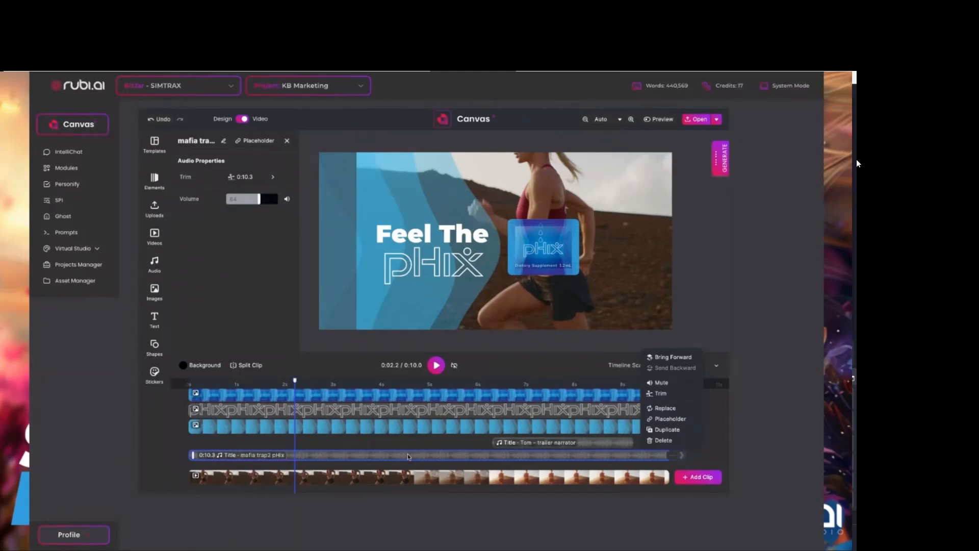
pyautogui.click(663, 385)
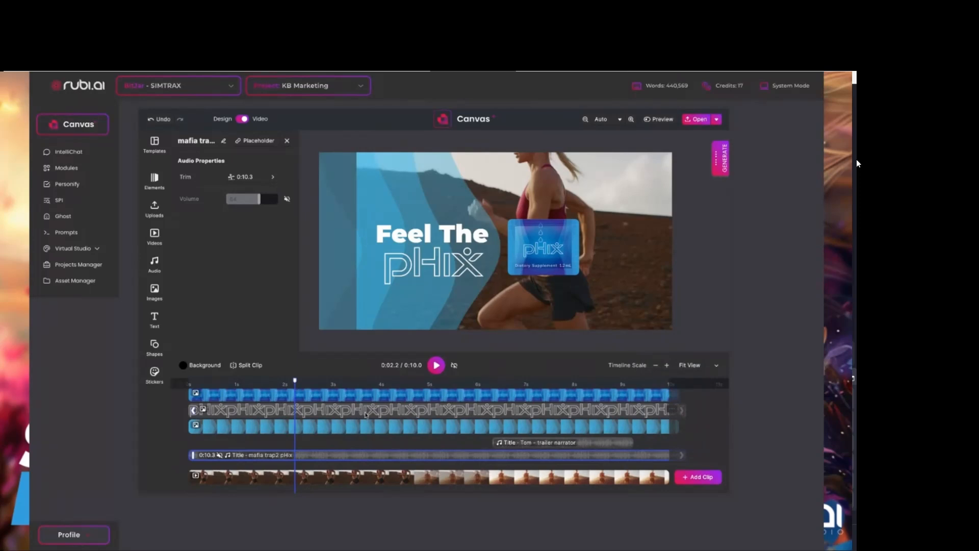
pyautogui.click(436, 365)
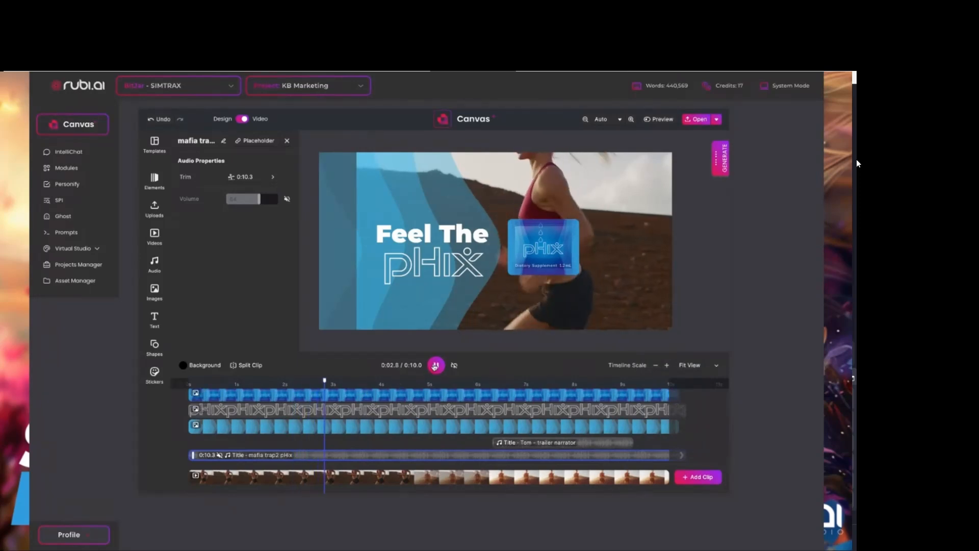
pyautogui.click(436, 365)
# Unmute the mafia trap2 pHix track and play a short stretch of the video.
pyautogui.click(668, 456)
pyautogui.click(663, 384)
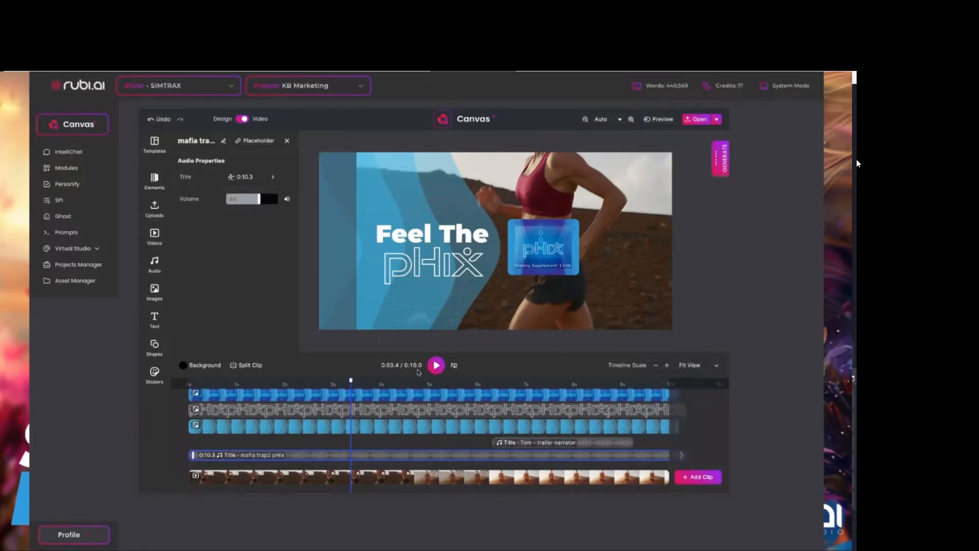
pyautogui.click(437, 365)
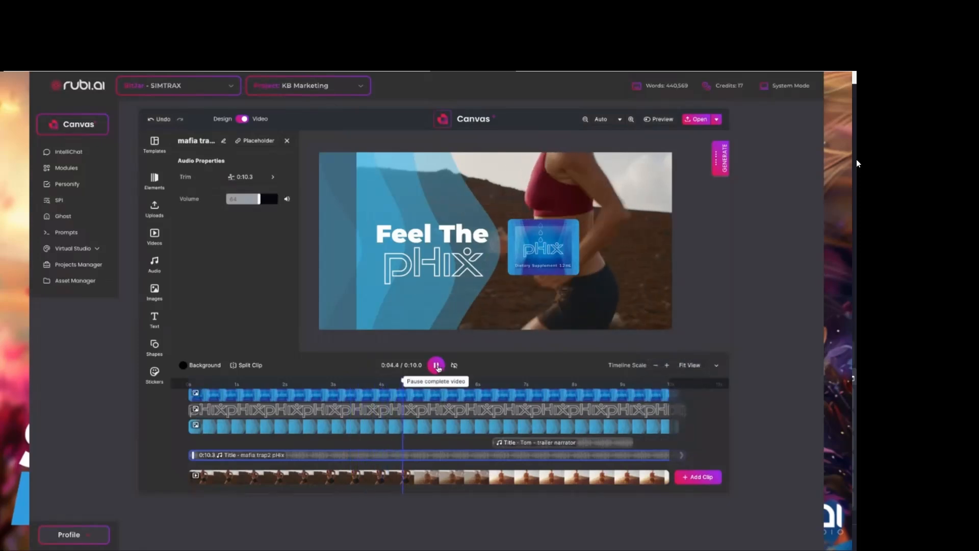
pyautogui.click(437, 366)
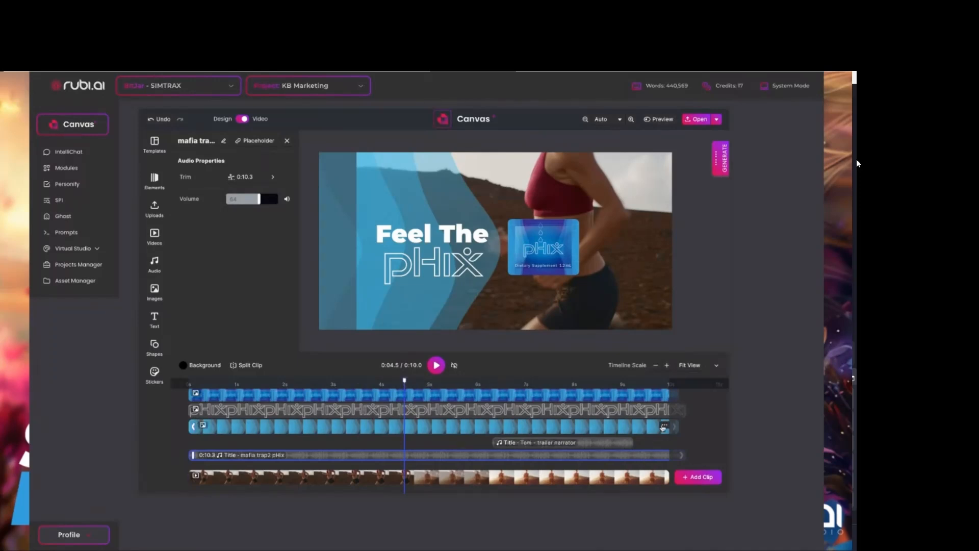
# View the blue wave clip's options, then collapse the timeline and play the whole video from the start.
pyautogui.click(664, 426)
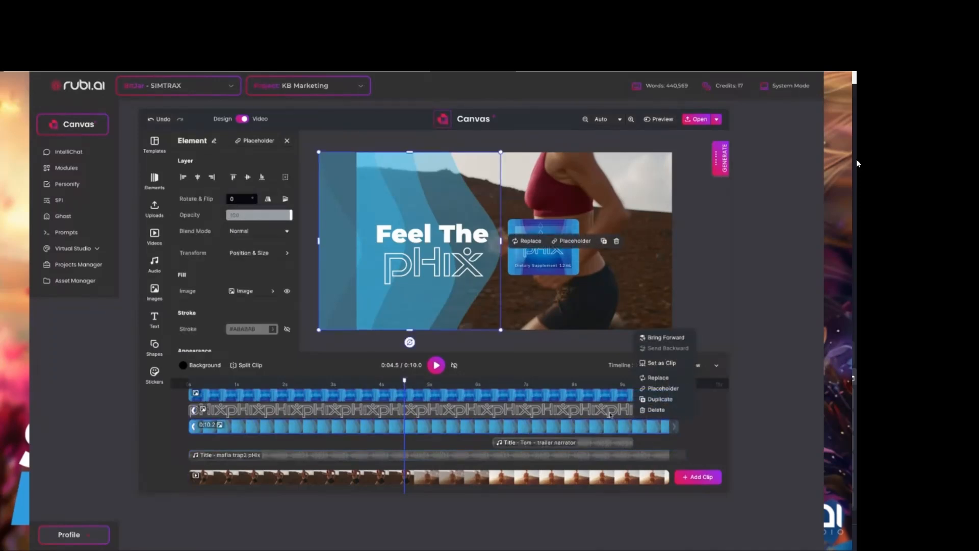
pyautogui.click(542, 373)
pyautogui.moveTo(403, 381); pyautogui.dragTo(190, 381)
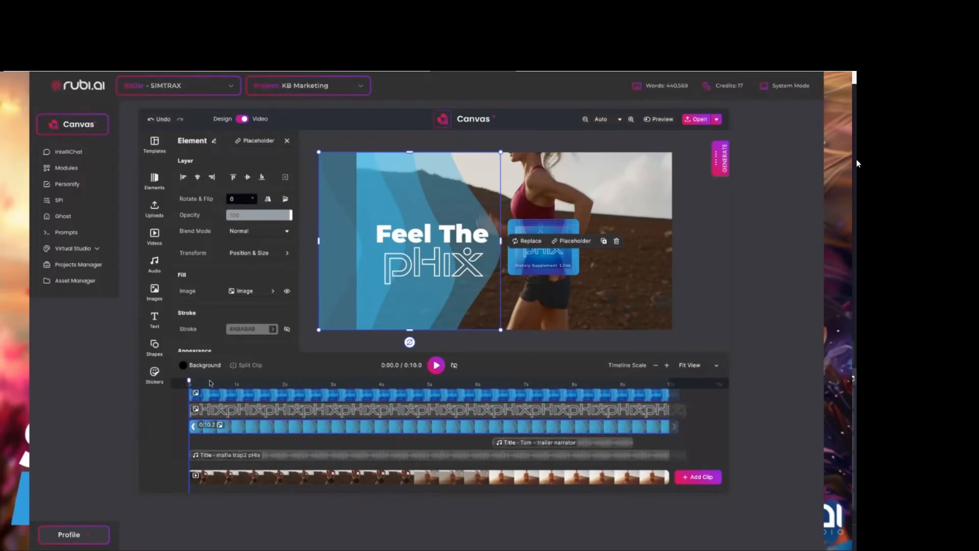
pyautogui.click(716, 367)
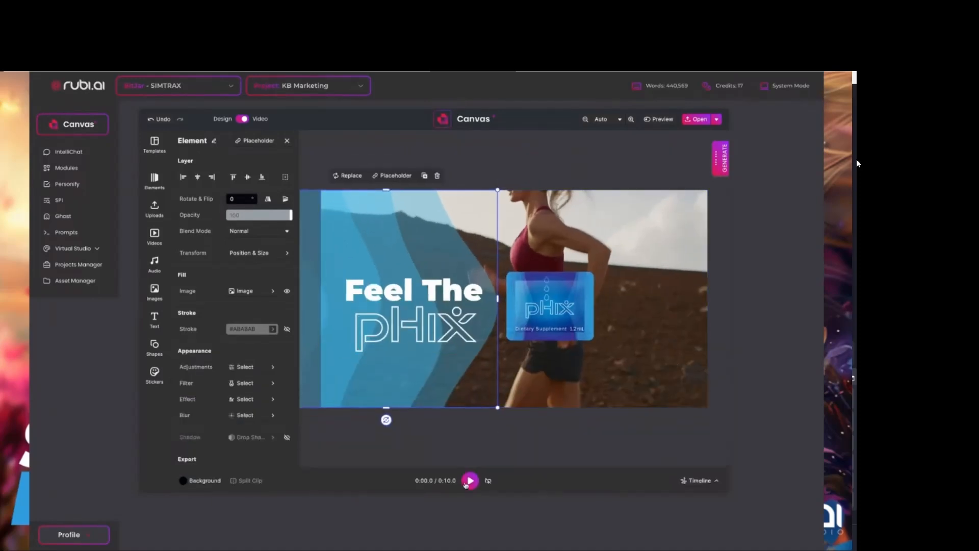
pyautogui.click(467, 482)
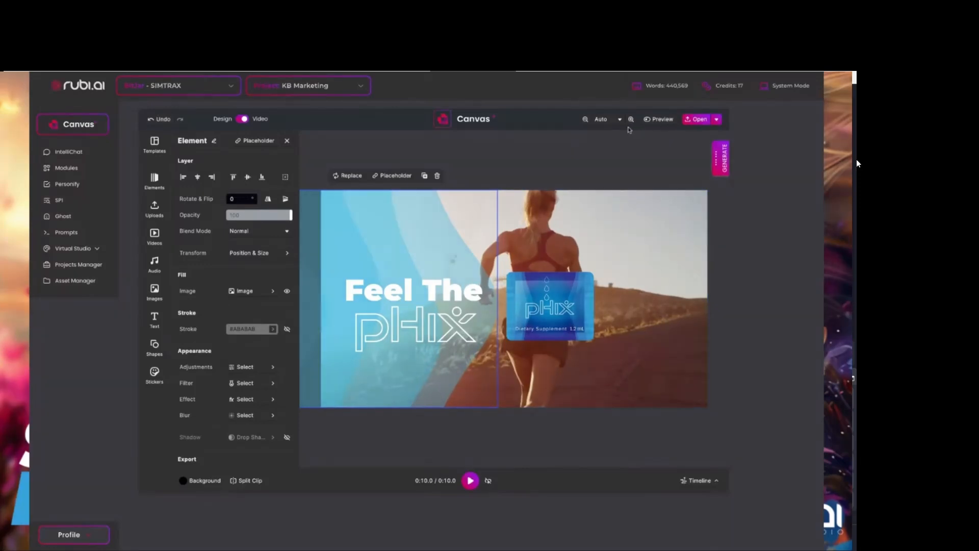
# Save the scene and view the Render Video option without starting a render.
pyautogui.click(717, 120)
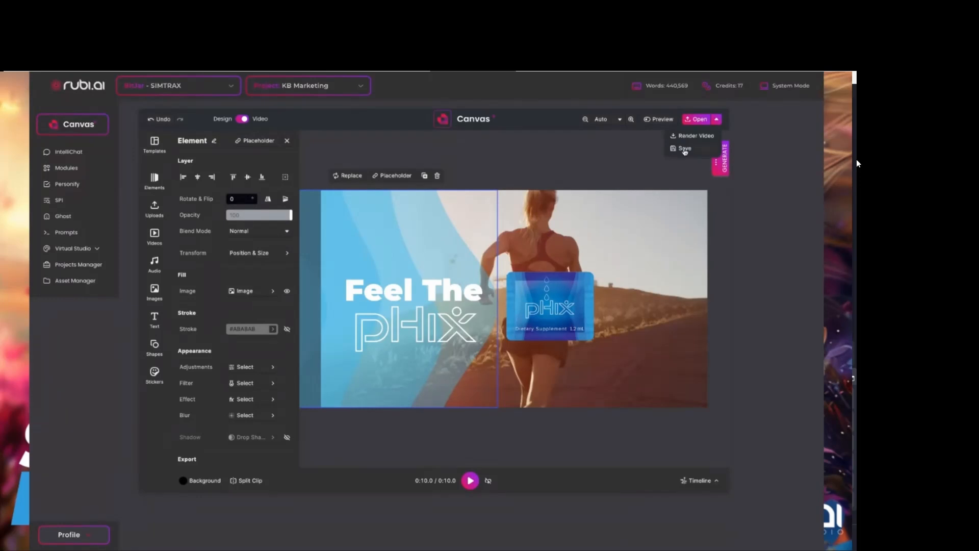
pyautogui.click(685, 149)
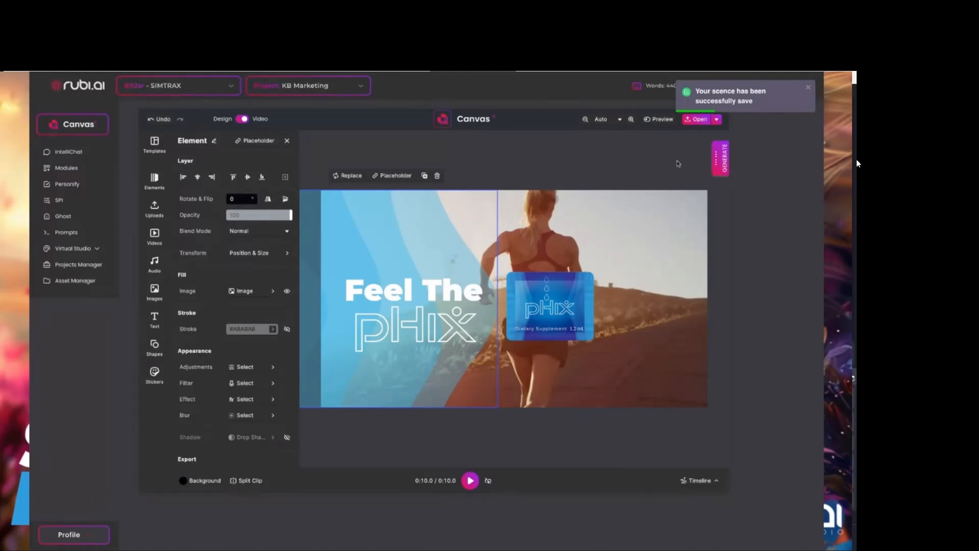
pyautogui.click(716, 120)
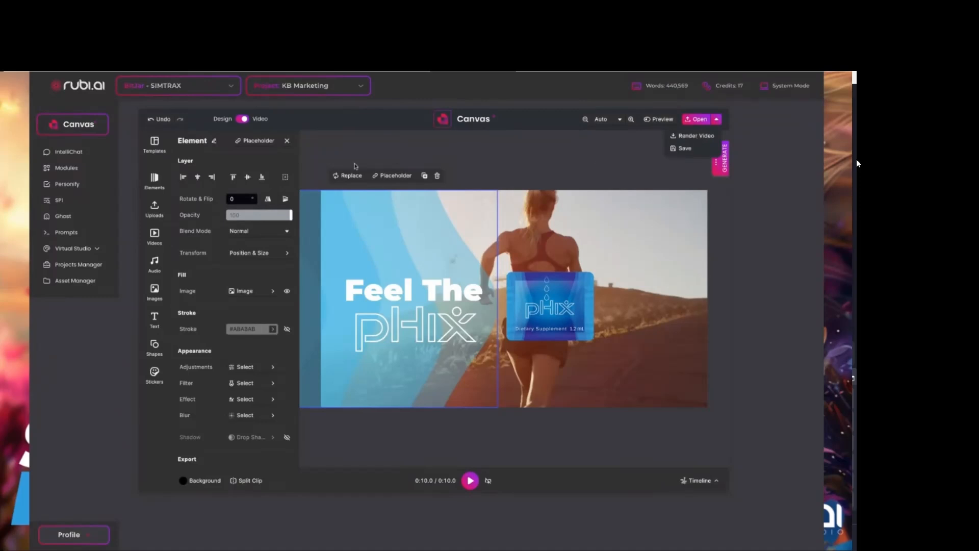
pyautogui.click(287, 142)
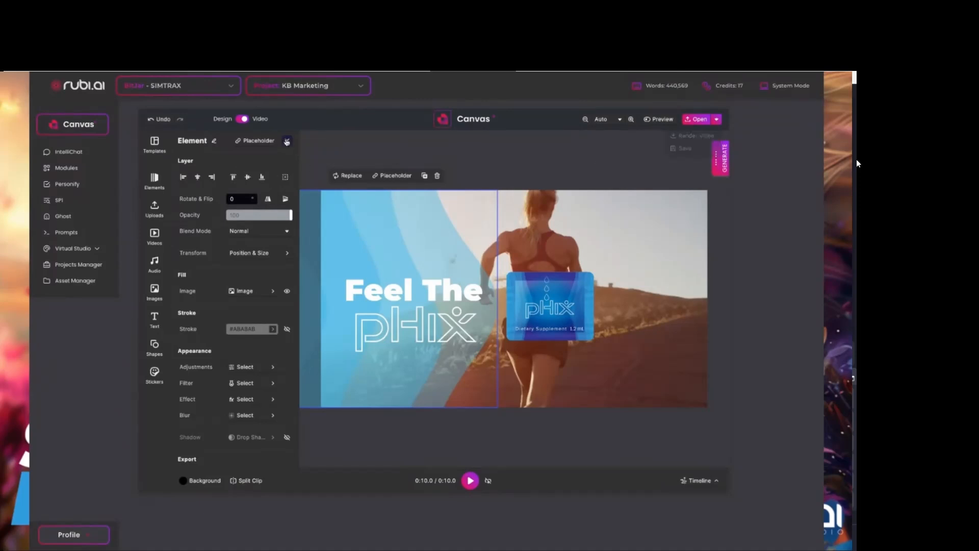
# Deselect the blue wave image and set the document format to Full HD (FHD) 1080p 16:9.
pyautogui.click(287, 142)
pyautogui.click(250, 178)
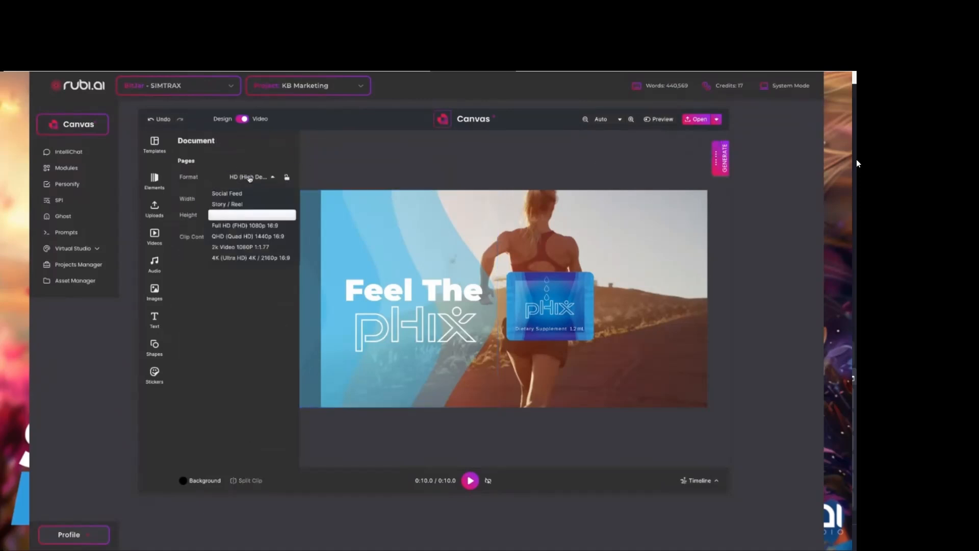
pyautogui.click(240, 226)
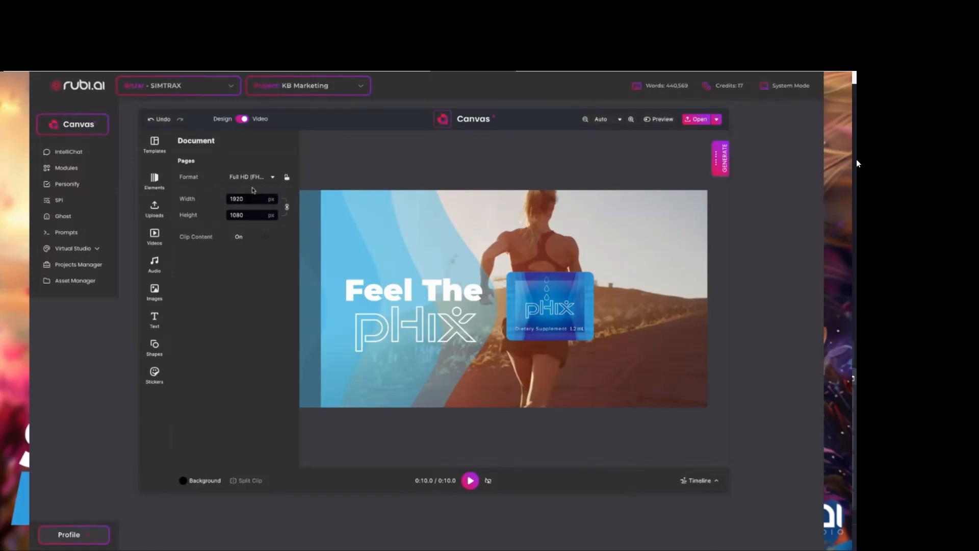
# Start rendering the video with the render file name pHix Live Build.
pyautogui.click(716, 120)
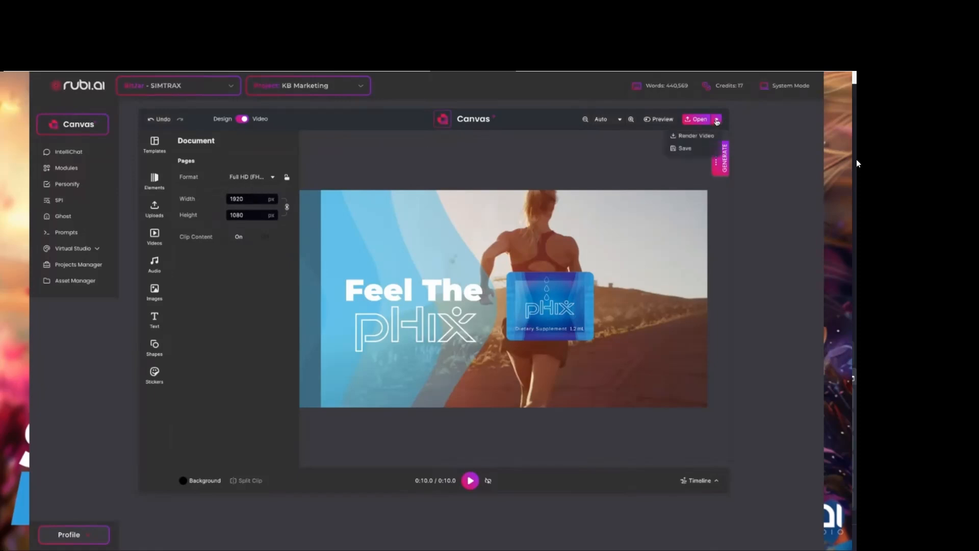
pyautogui.click(685, 136)
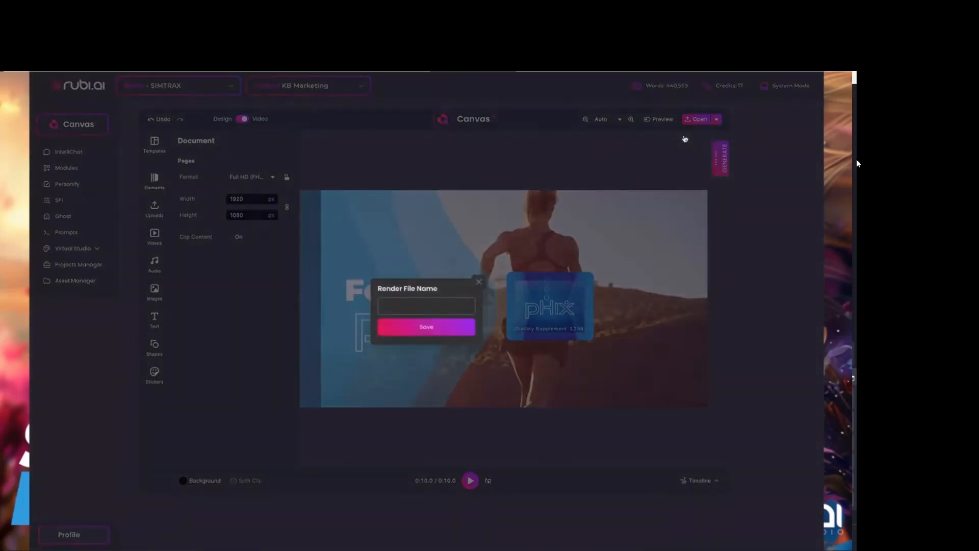
pyautogui.click(440, 309)
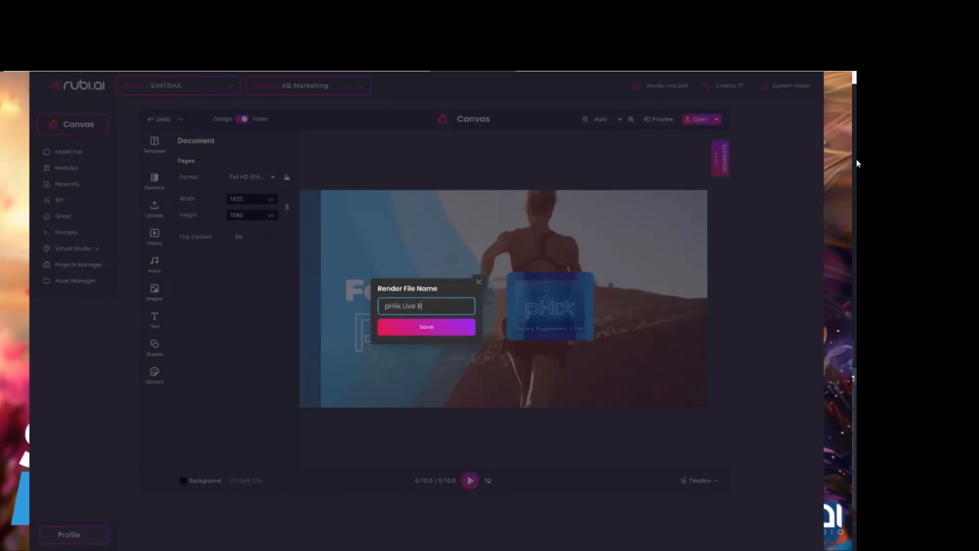
pyautogui.click(426, 306)
pyautogui.write('i')
pyautogui.click(396, 307)
pyautogui.press('BackSpace')
pyautogui.click(413, 327)
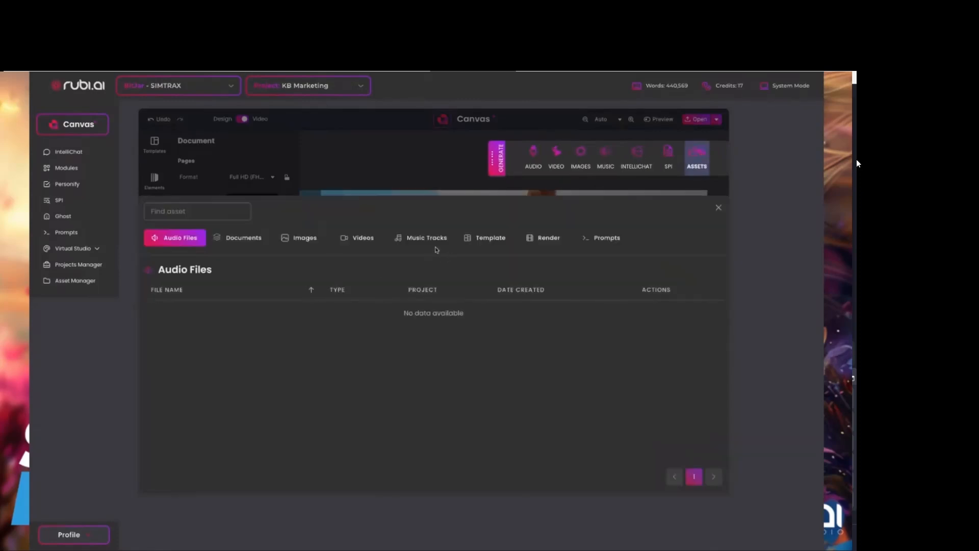
# Switch to Default Project, view the documents and rendered videos in the assets, and close the asset library.
pyautogui.click(240, 240)
pyautogui.click(304, 87)
pyautogui.click(287, 106)
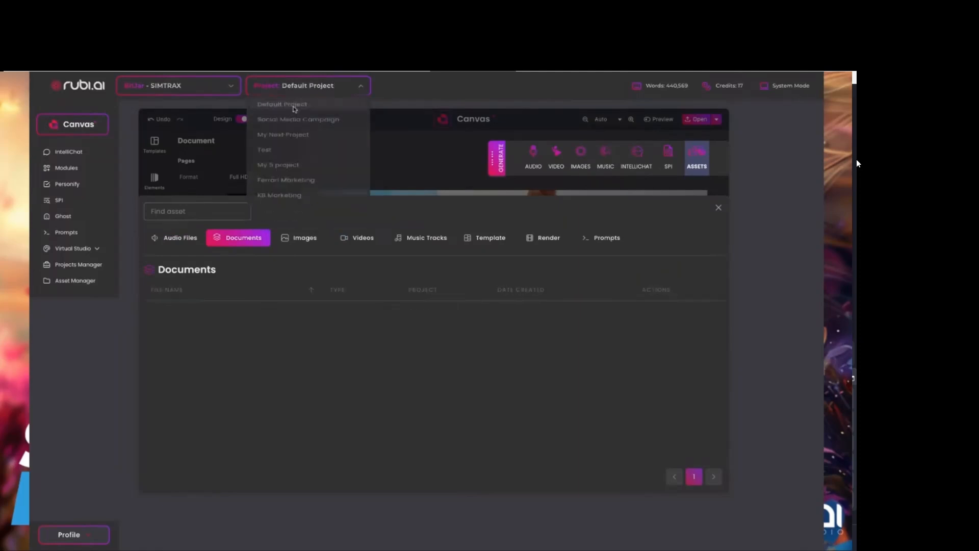
pyautogui.scroll(-2, 328, 344)
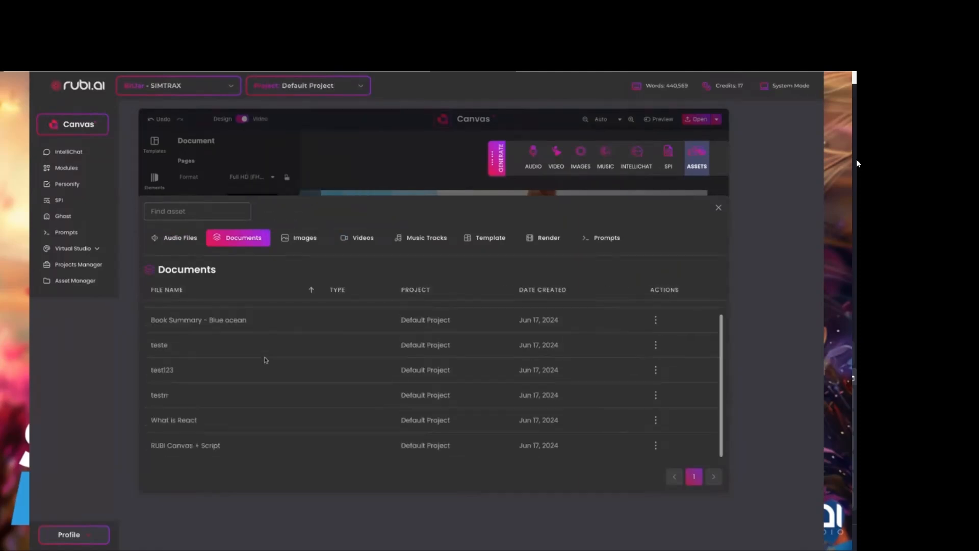
pyautogui.click(545, 238)
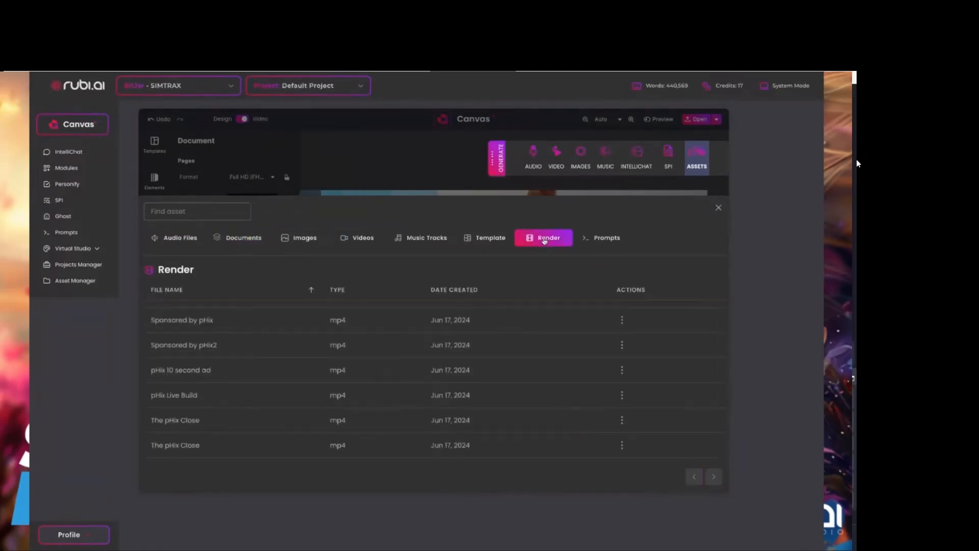
pyautogui.scroll(2, 275, 363)
pyautogui.scroll(-2, 221, 415)
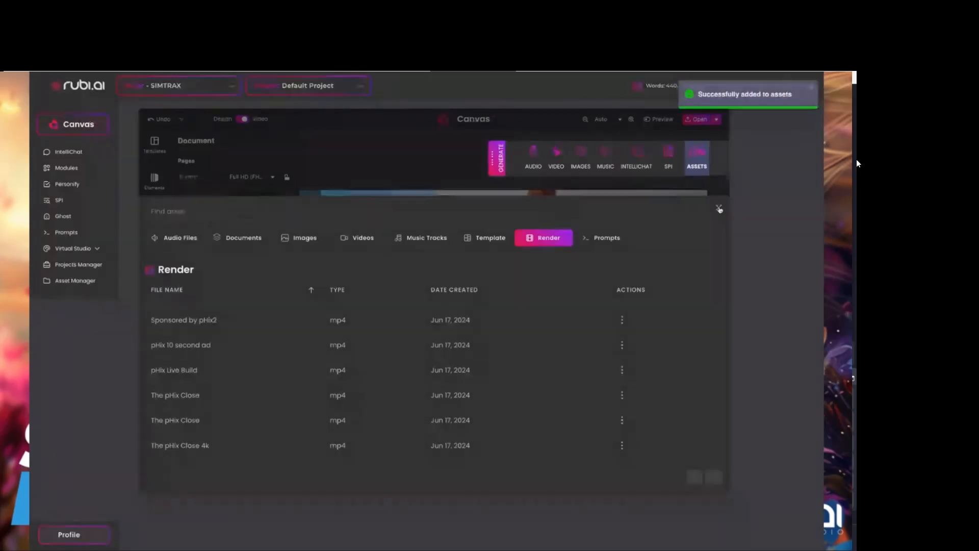
pyautogui.click(718, 208)
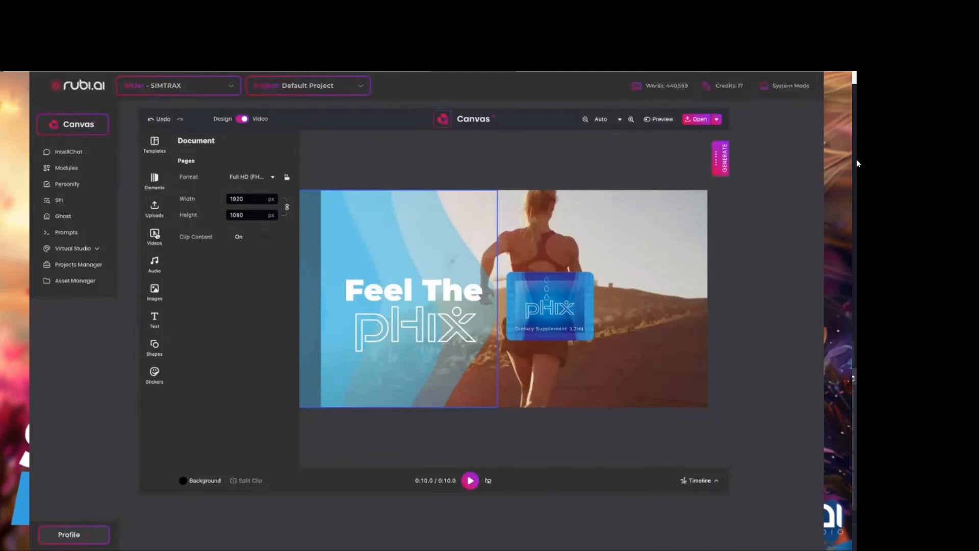
# Insert the uploaded pHix promo video on the canvas and widen its crop area to about 1183 × 665 px.
pyautogui.click(155, 236)
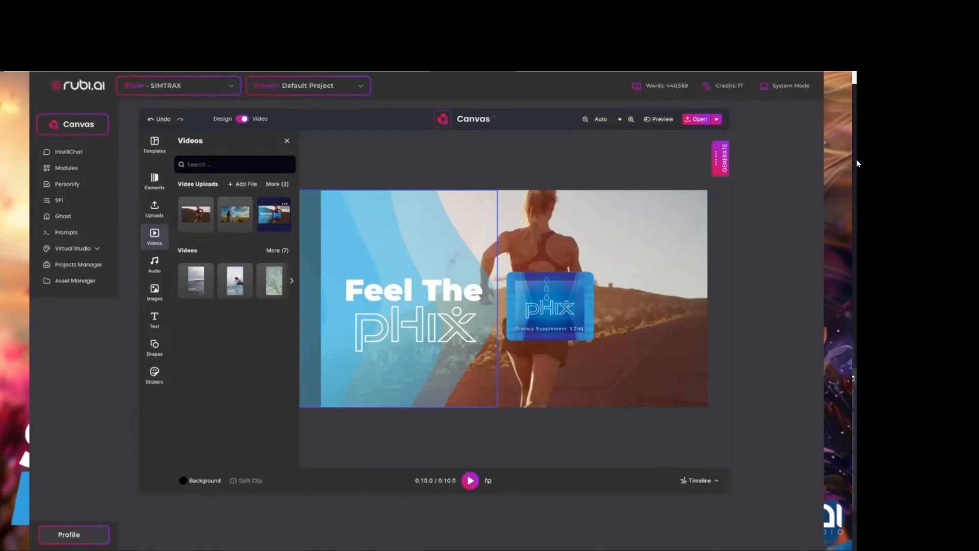
pyautogui.click(276, 216)
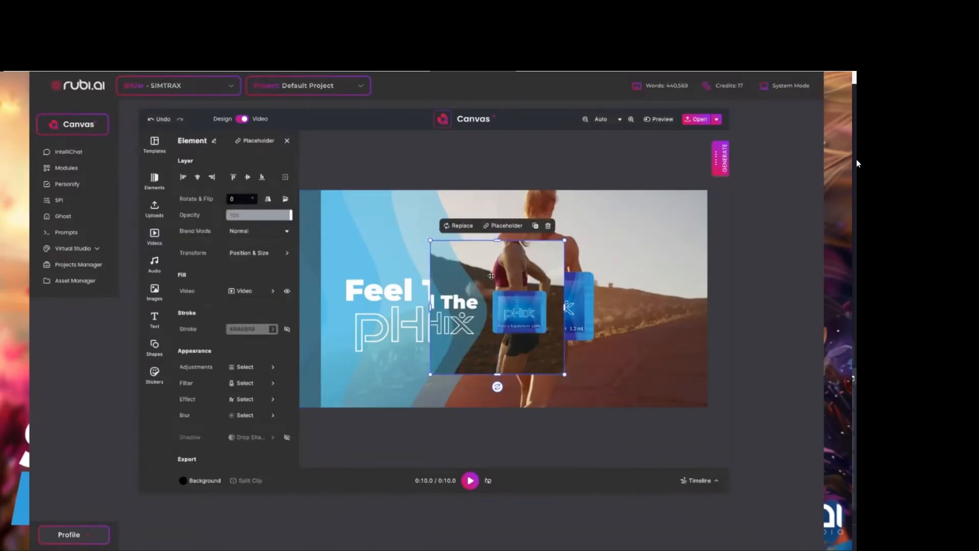
pyautogui.doubleClick(490, 276)
pyautogui.moveTo(431, 308); pyautogui.dragTo(288, 309)
pyautogui.moveTo(565, 307); pyautogui.dragTo(618, 308)
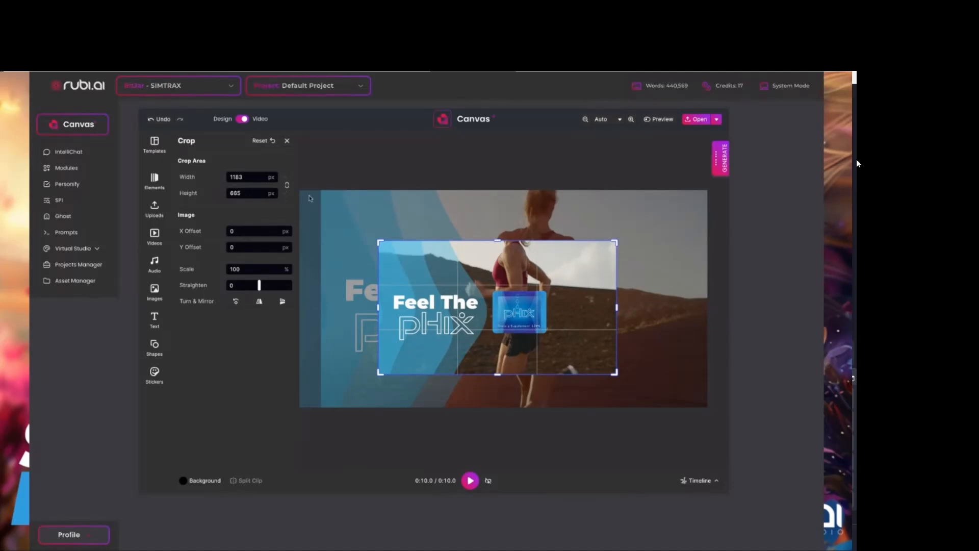
# Expand the timeline and delete the inserted pHix promo video from it.
pyautogui.click(703, 481)
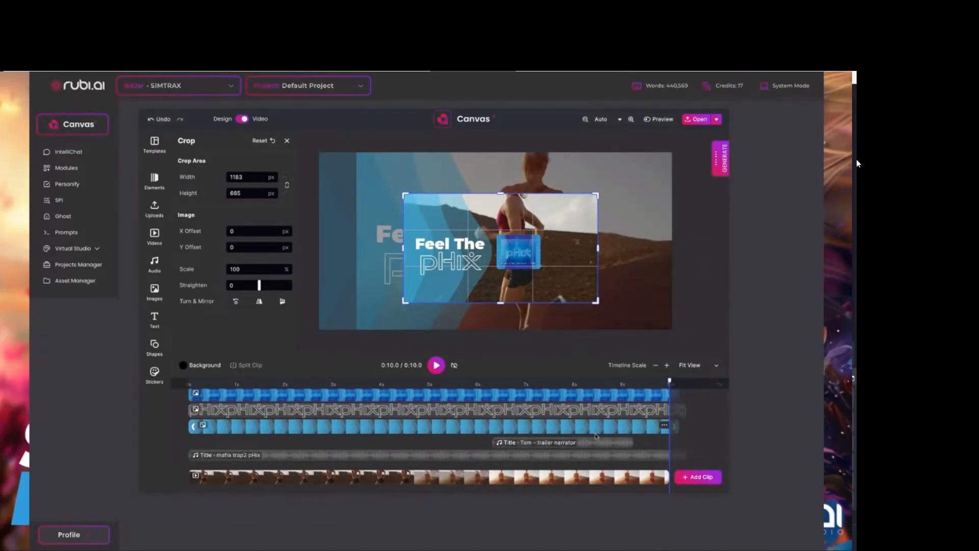
pyautogui.scroll(1, 609, 433)
pyautogui.click(656, 401)
pyautogui.click(641, 385)
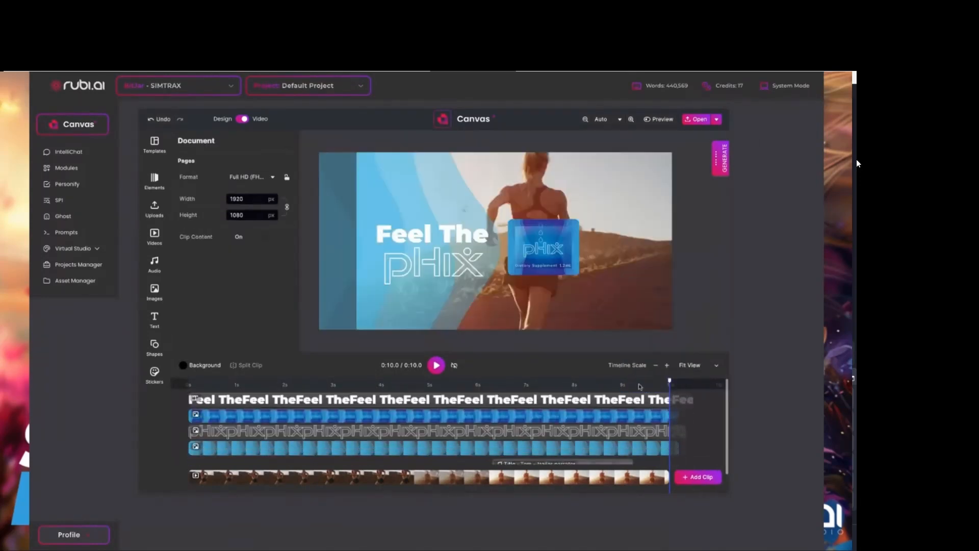
# Insert the pHix promo video again, move it below the Feel The text track, and delete it.
pyautogui.click(694, 477)
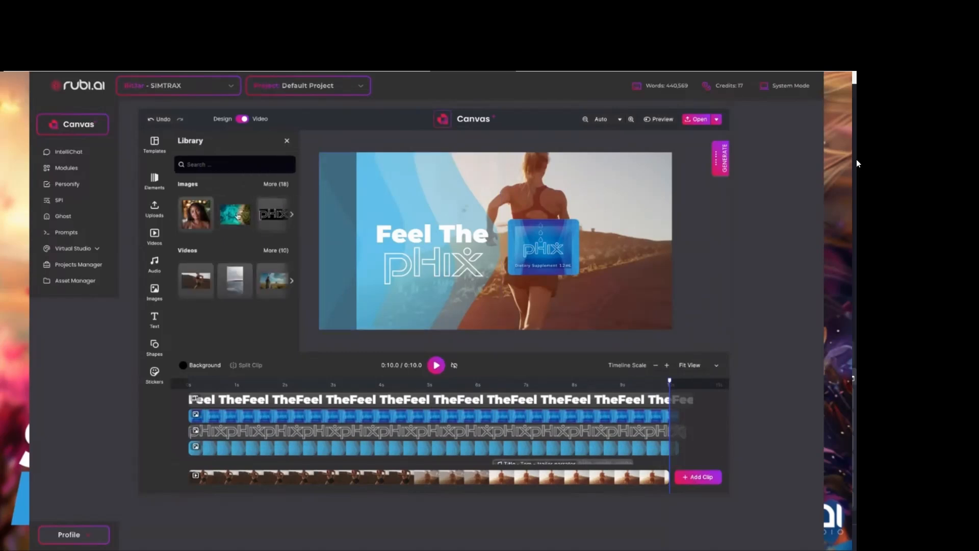
pyautogui.click(155, 235)
pyautogui.click(273, 214)
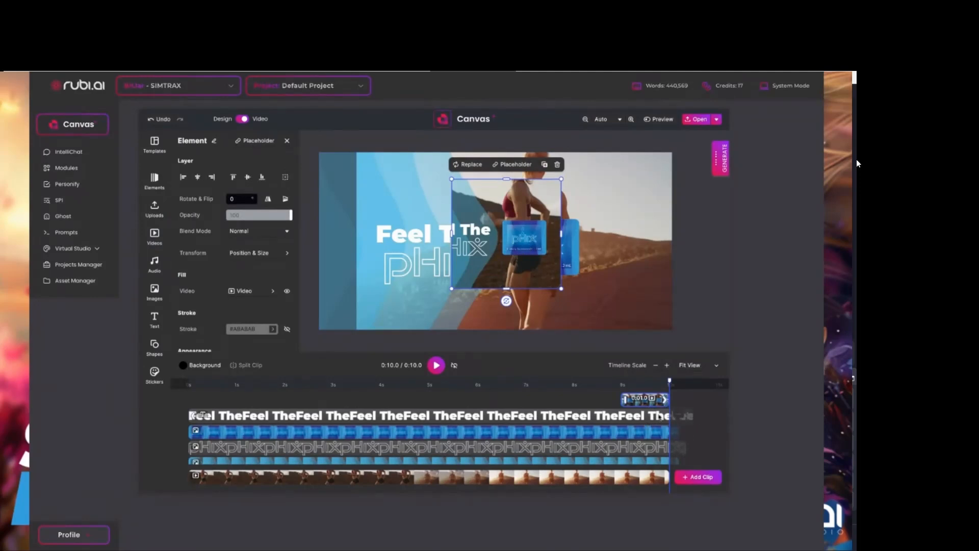
pyautogui.moveTo(660, 417); pyautogui.dragTo(664, 419)
pyautogui.rightClick(666, 416)
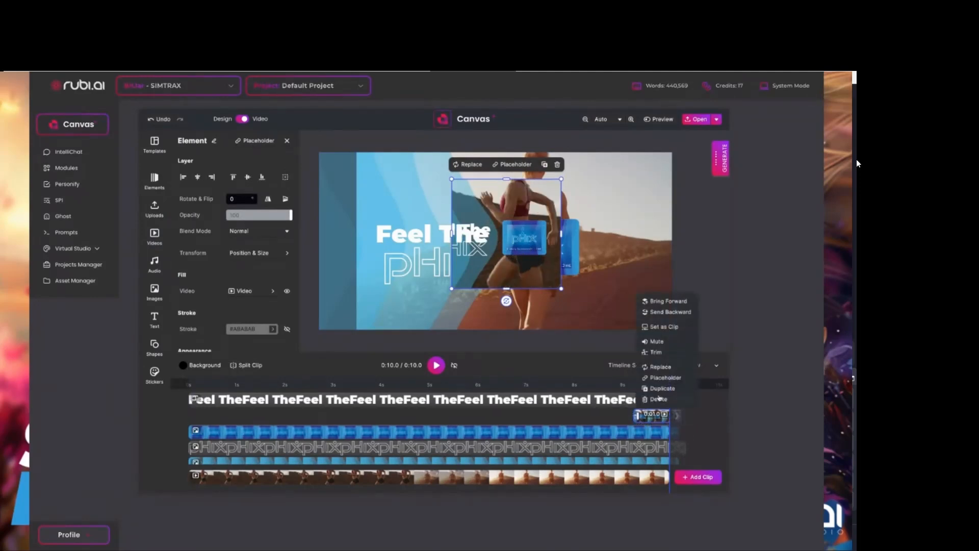
pyautogui.click(663, 401)
pyautogui.click(663, 415)
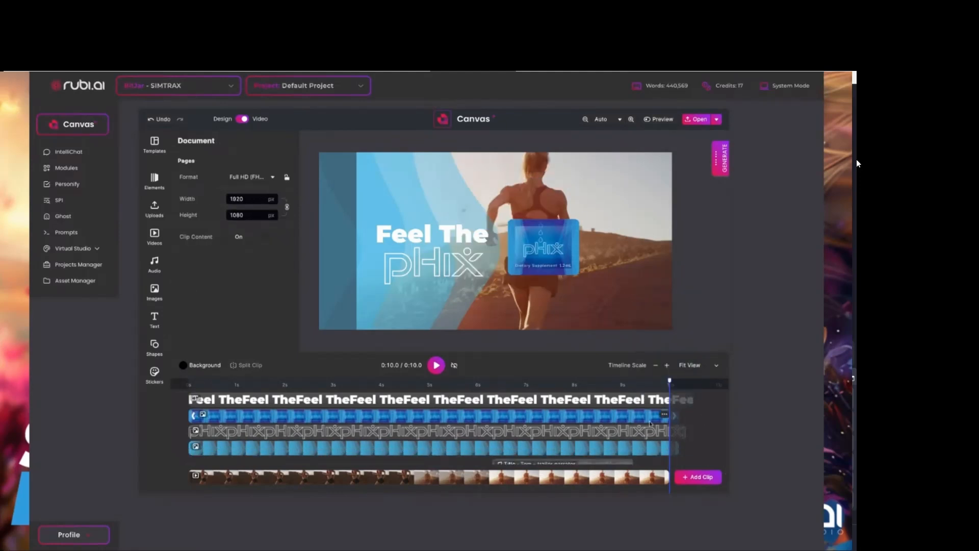
# Scrub to about 9.5 seconds and back to the end of the video, and view the available generation tools.
pyautogui.click(649, 382)
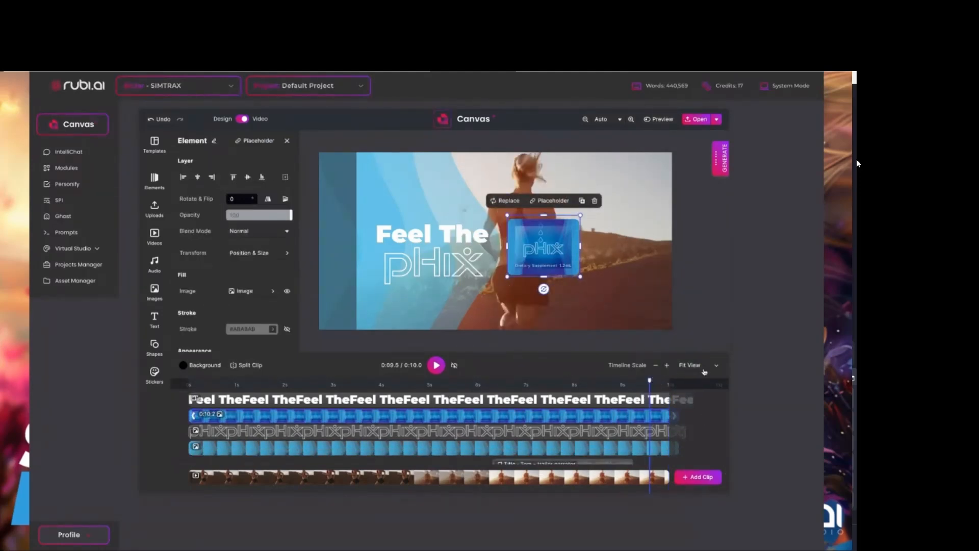
pyautogui.click(679, 384)
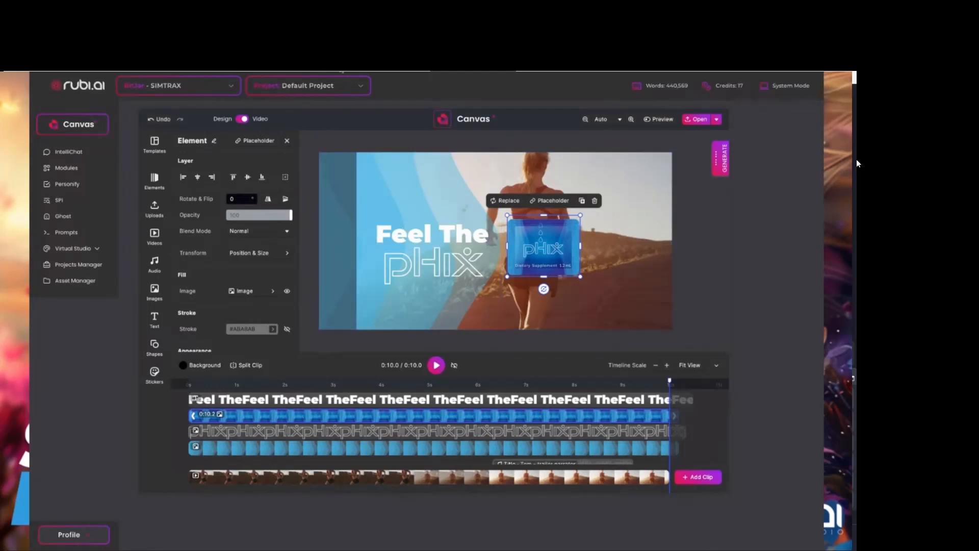
pyautogui.click(724, 162)
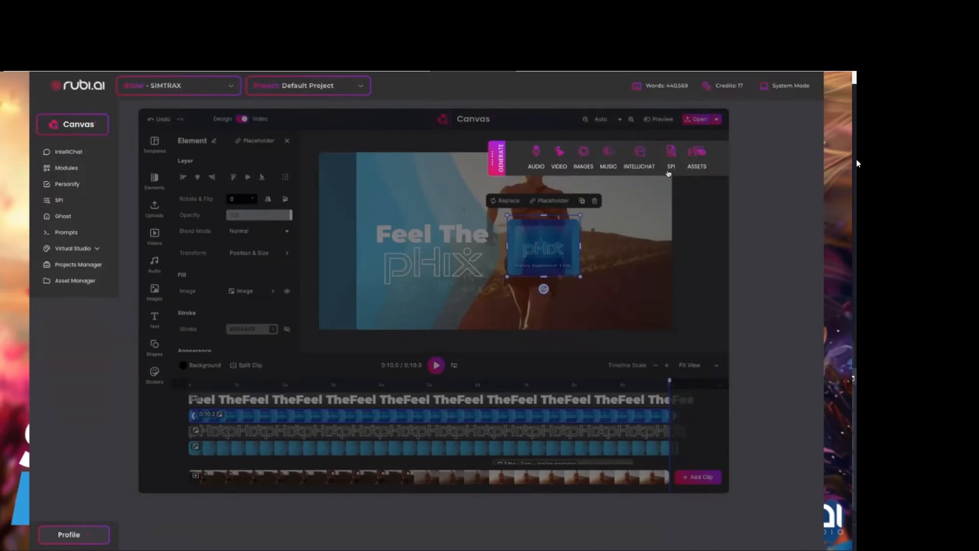
pyautogui.click(498, 164)
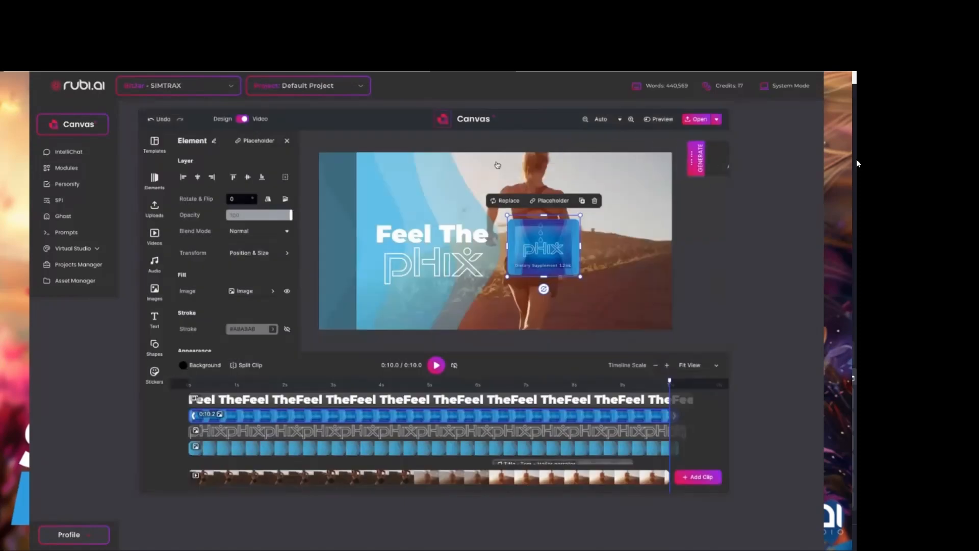
# Set the document format to Story / Reel and enlarge the pHix packet image in the frame.
pyautogui.click(288, 141)
pyautogui.click(274, 178)
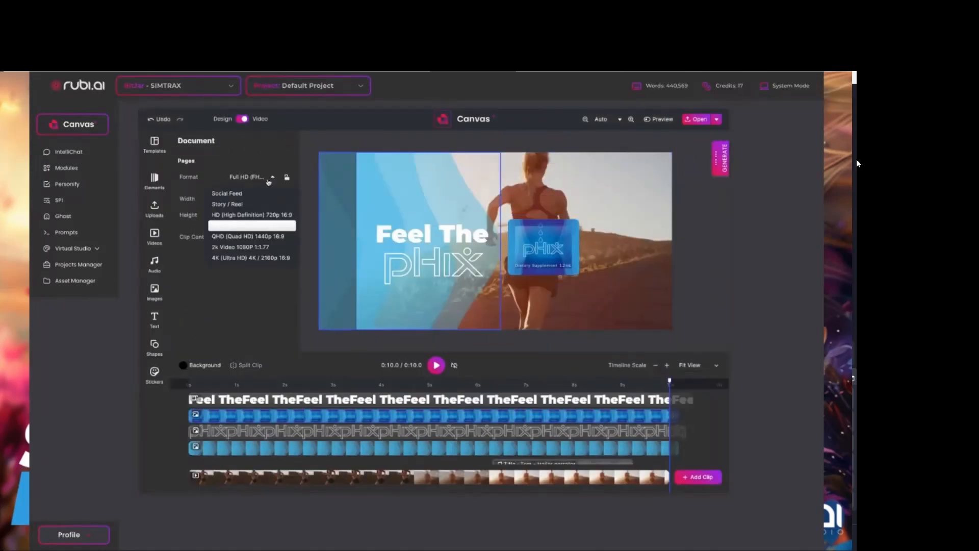
pyautogui.click(233, 204)
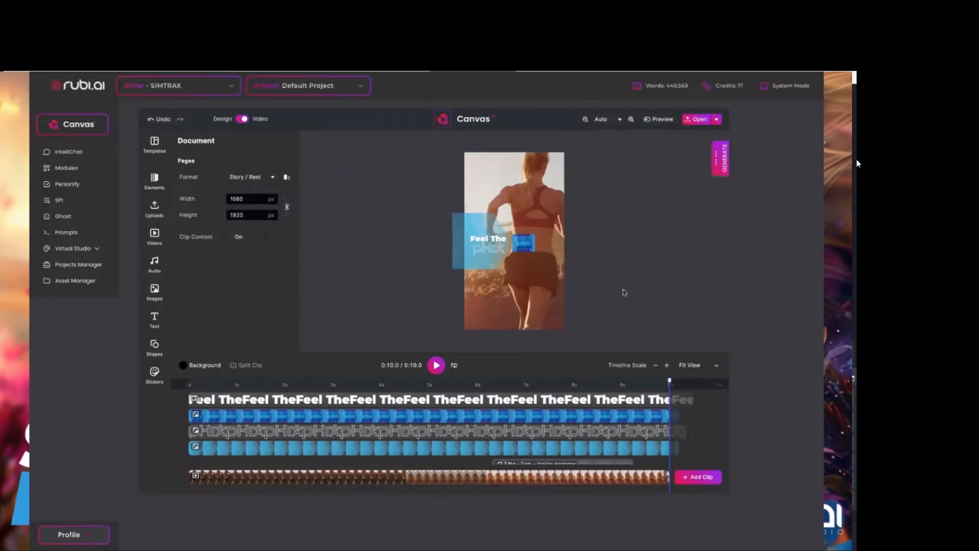
pyautogui.click(523, 243)
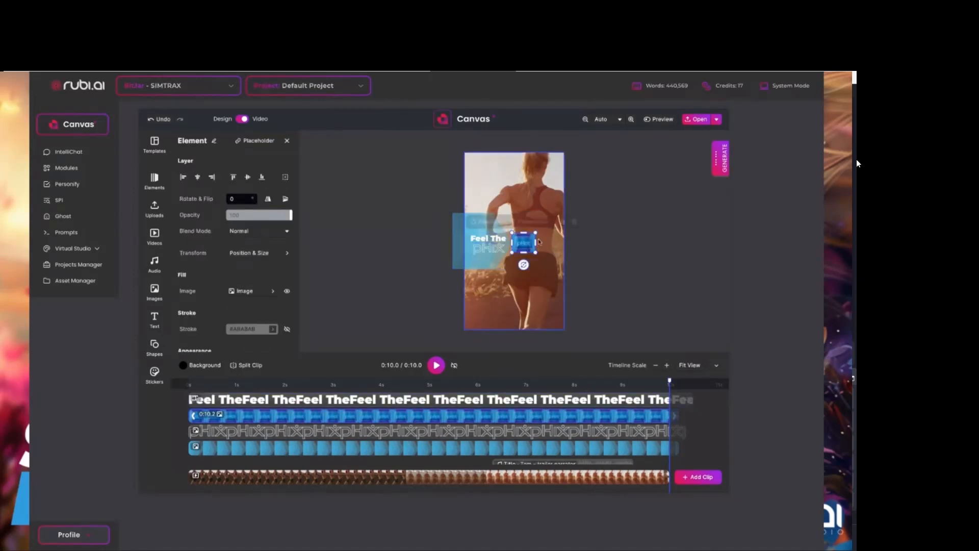
pyautogui.moveTo(536, 241)
pyautogui.mouseDown()
pyautogui.moveTo(563, 231)
pyautogui.moveTo(540, 249)
pyautogui.mouseUp()
# Play a short stretch of the vertical video starting just before the 5-second mark.
pyautogui.moveTo(668, 381); pyautogui.dragTo(413, 381)
pyautogui.click(436, 365)
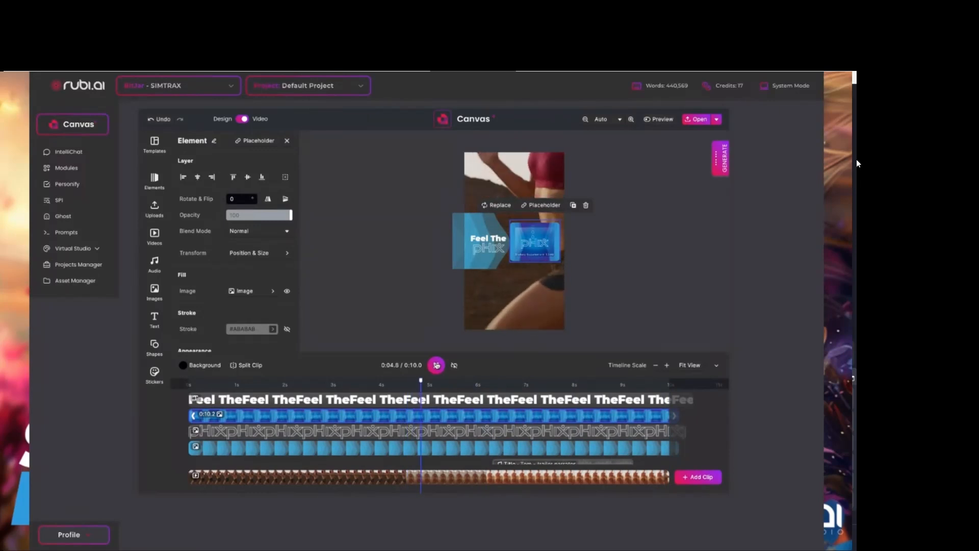
pyautogui.click(436, 365)
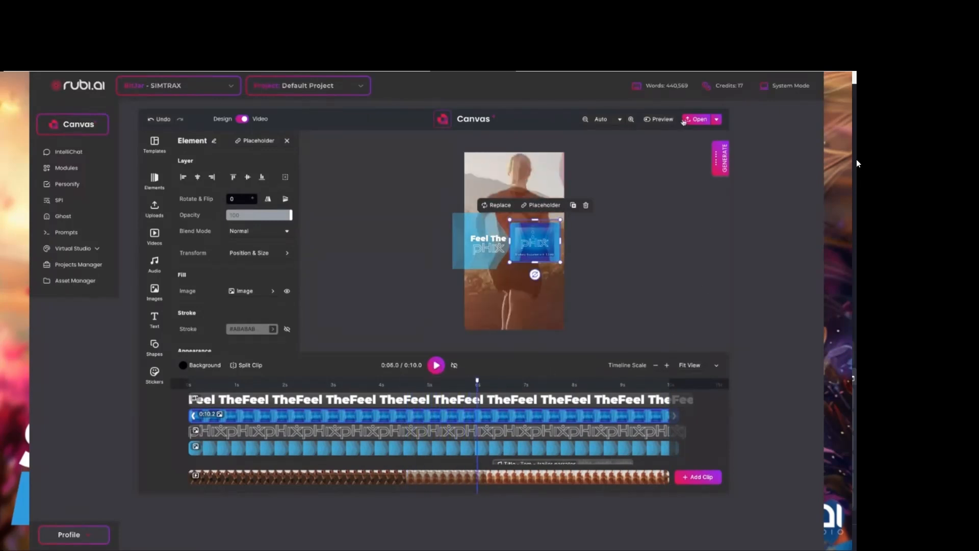
# View the render and save options, and align the blue wave image with the frame's left edge.
pyautogui.click(714, 119)
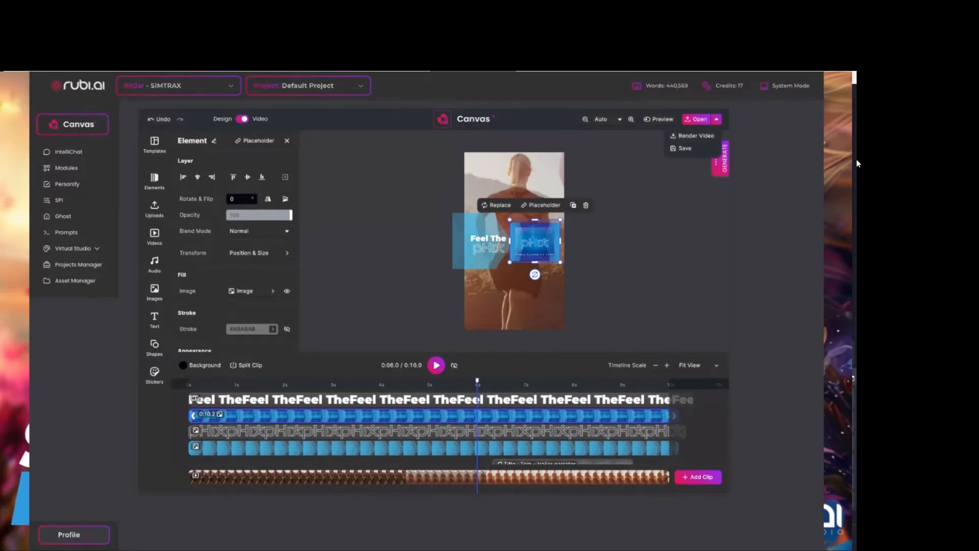
pyautogui.moveTo(449, 241); pyautogui.dragTo(462, 239)
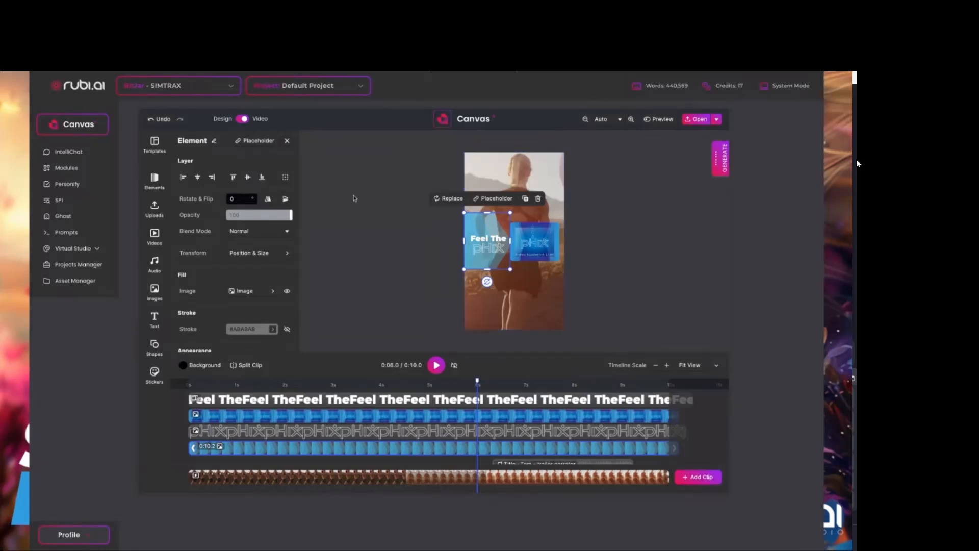
# View Design mode, return to Video mode, and examine the available document formats.
pyautogui.click(243, 120)
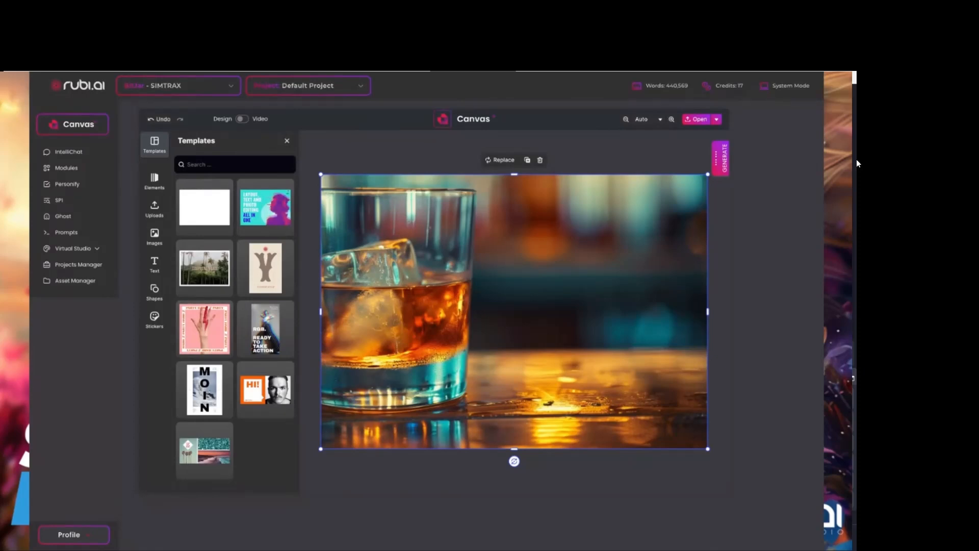
pyautogui.click(243, 119)
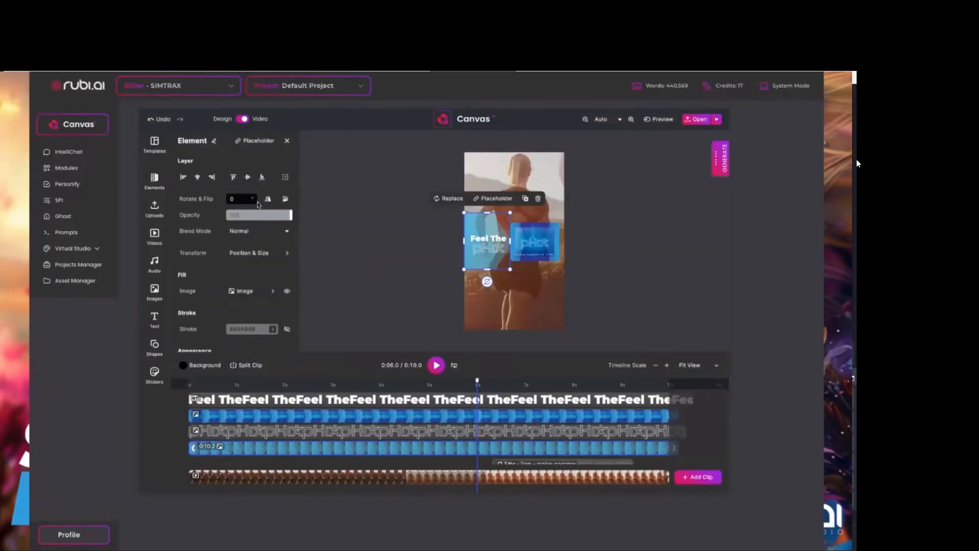
pyautogui.click(286, 141)
pyautogui.click(253, 177)
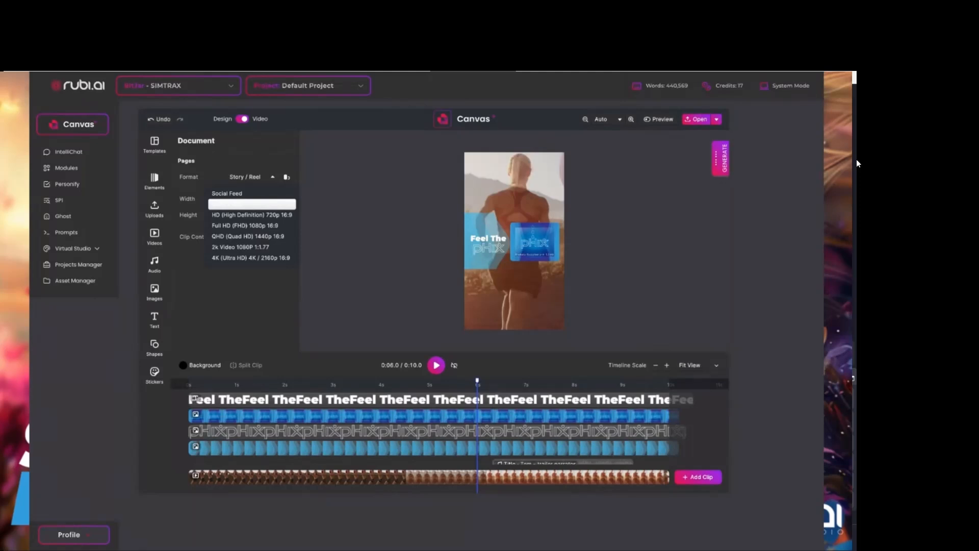
# View the MidJourney image generator and its empty prompt.
pyautogui.click(723, 163)
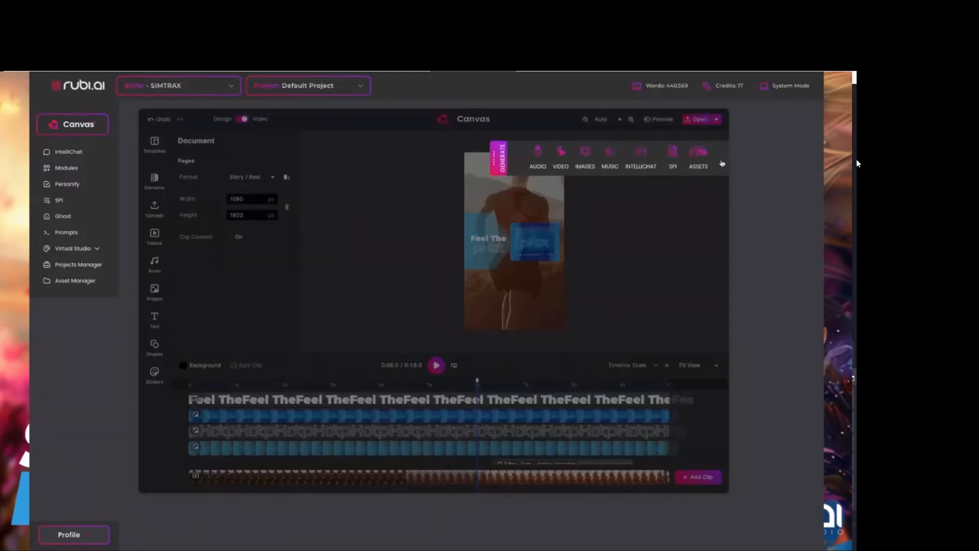
pyautogui.click(585, 156)
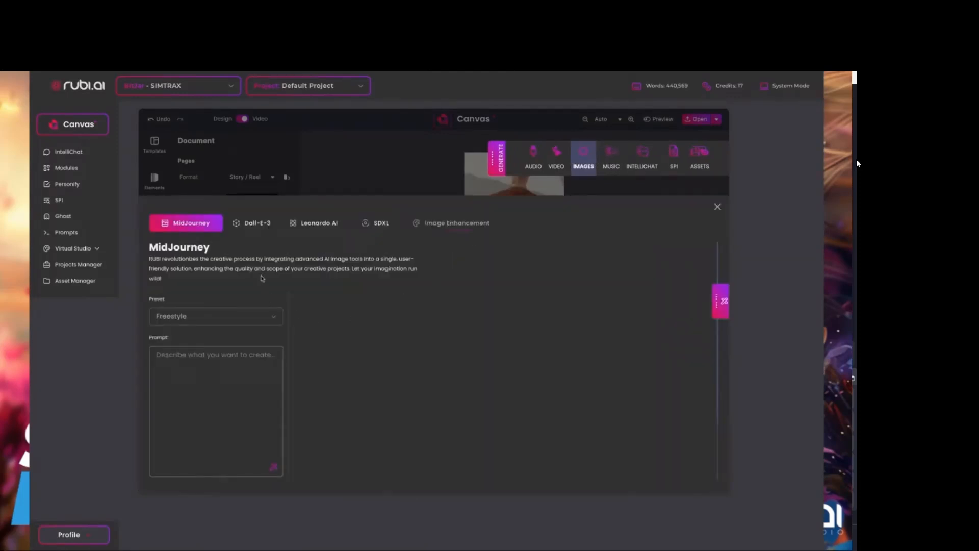
pyautogui.click(198, 364)
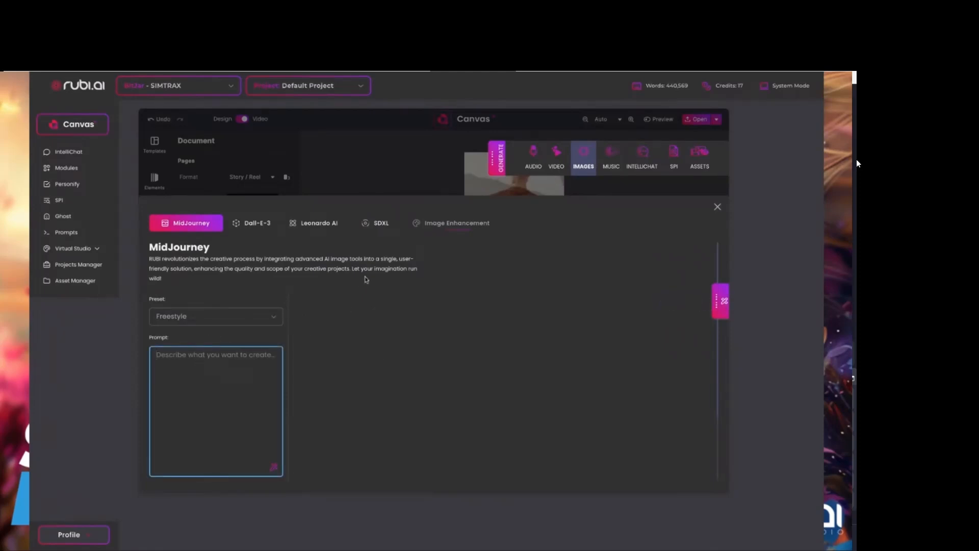
# Generate a 1024x1024 image with Dall-E-3 from the prompt "DOg".
pyautogui.click(258, 223)
pyautogui.write('DOg')
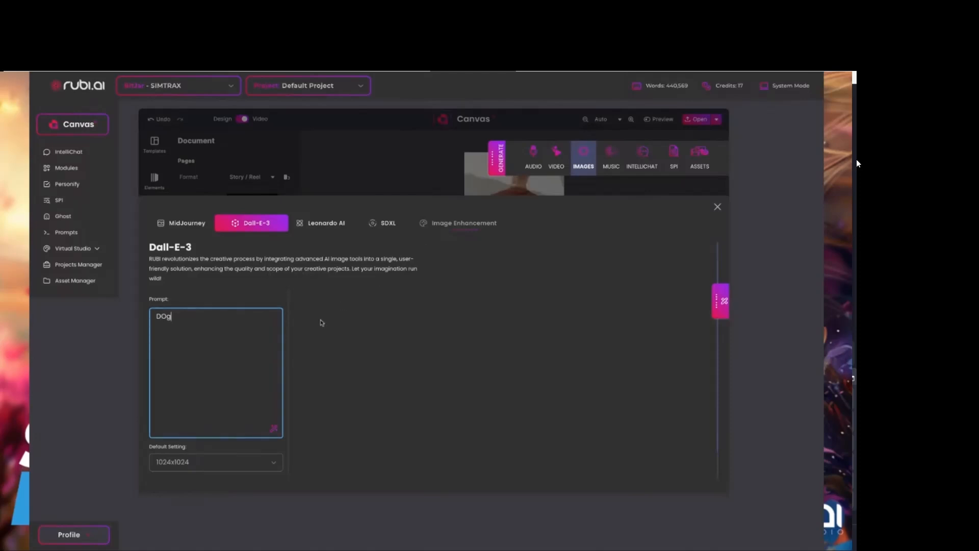
pyautogui.scroll(-1, 230, 430)
pyautogui.click(215, 465)
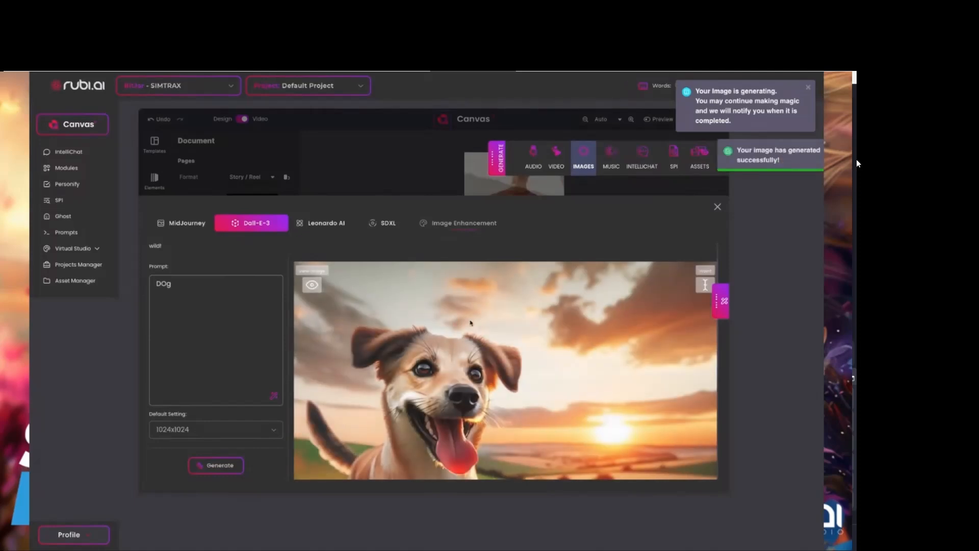
pyautogui.scroll(-1, 500, 396)
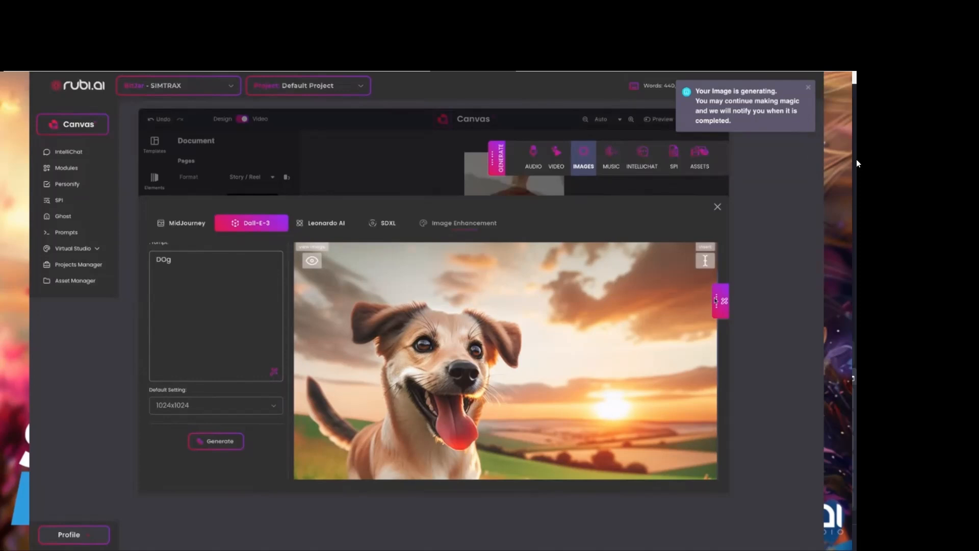
# Insert the generated dog image from the image uploads into the vertical video and enlarge it to fill the whole frame.
pyautogui.moveTo(704, 260)
pyautogui.click(718, 206)
pyautogui.click(155, 263)
pyautogui.click(154, 291)
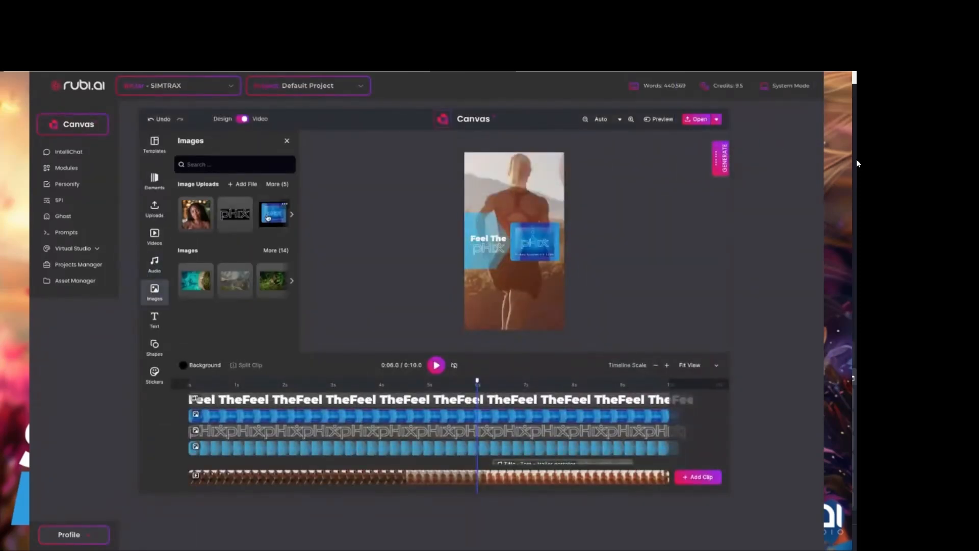
pyautogui.click(292, 214)
pyautogui.click(293, 215)
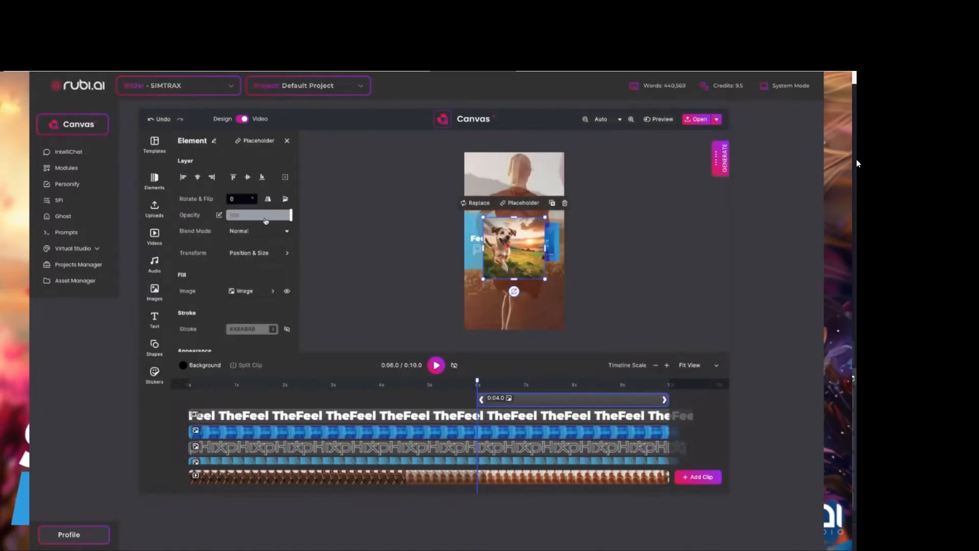
pyautogui.moveTo(508, 246); pyautogui.dragTo(490, 182)
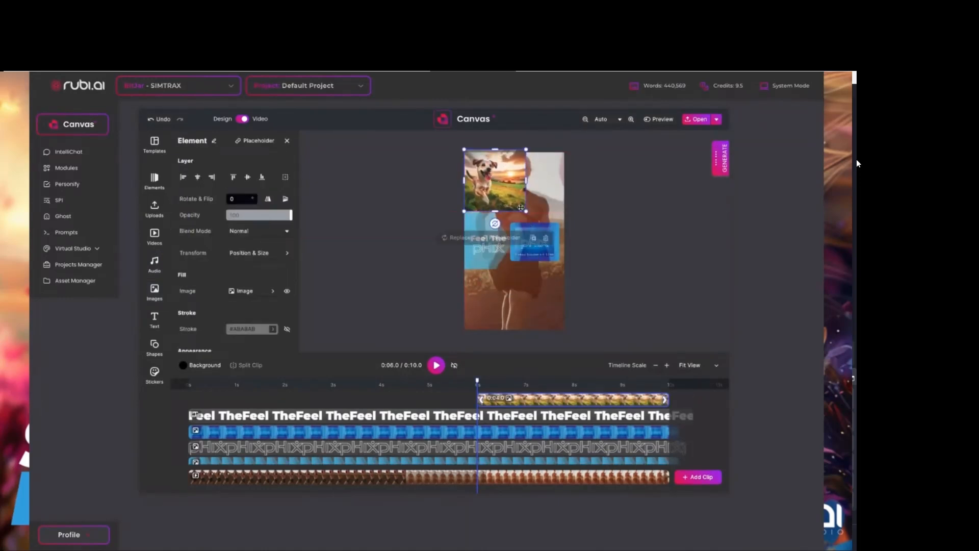
pyautogui.moveTo(526, 216); pyautogui.dragTo(564, 255)
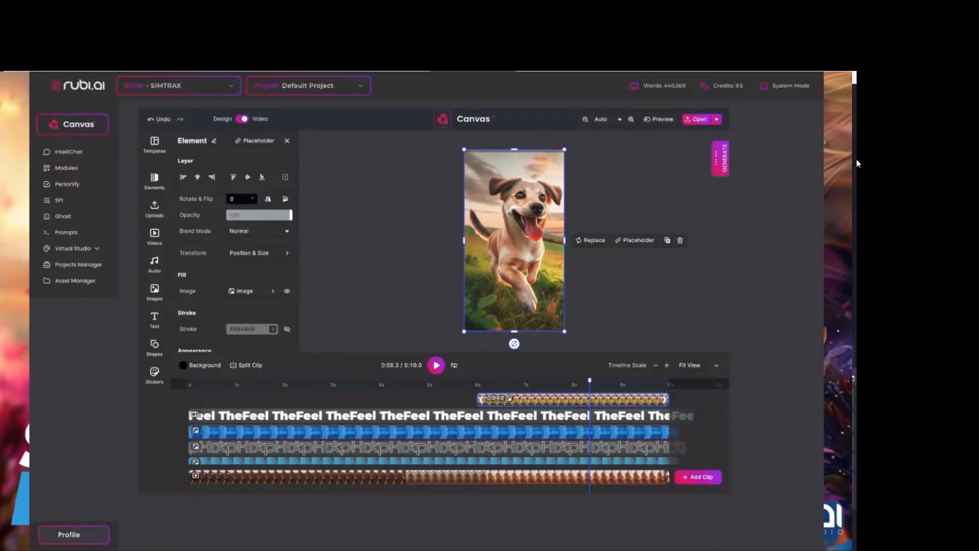
# Open the existing KB Marketing project in the Canvas Design Editor and bring up the MidJourney image generator.
pyautogui.click(78, 124)
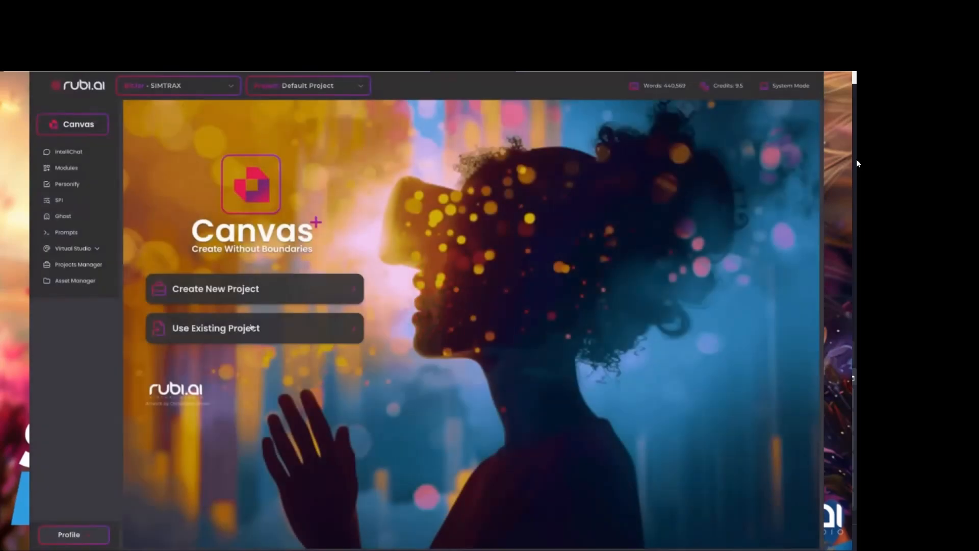
pyautogui.click(250, 328)
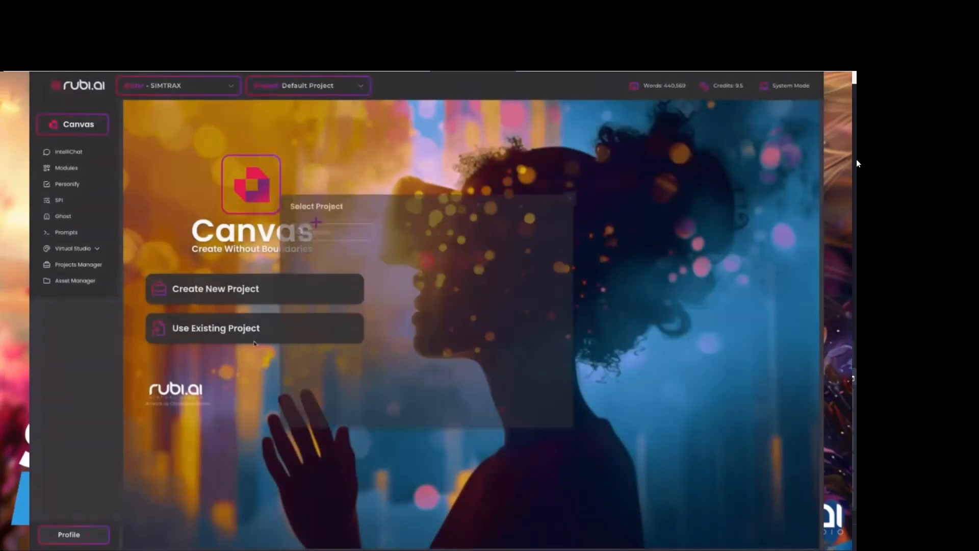
pyautogui.click(310, 395)
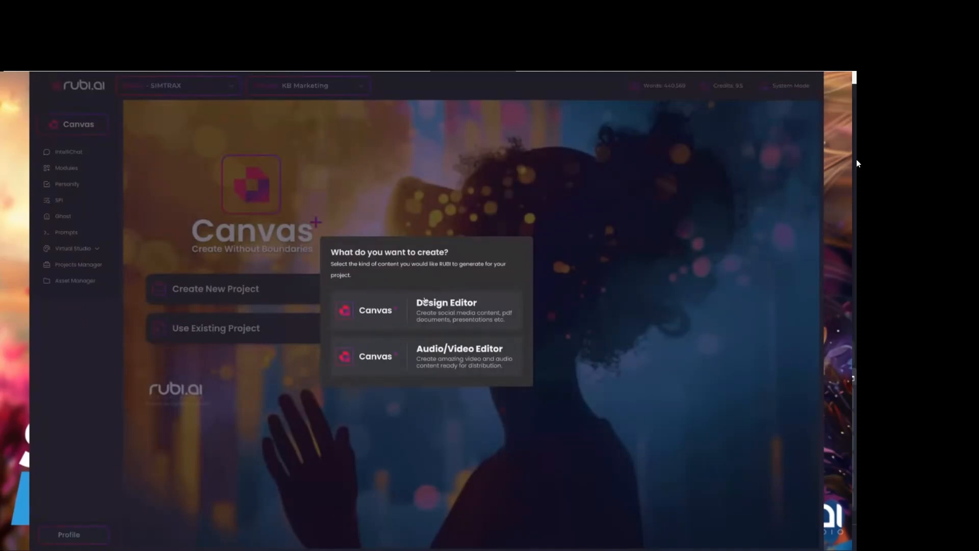
pyautogui.click(471, 360)
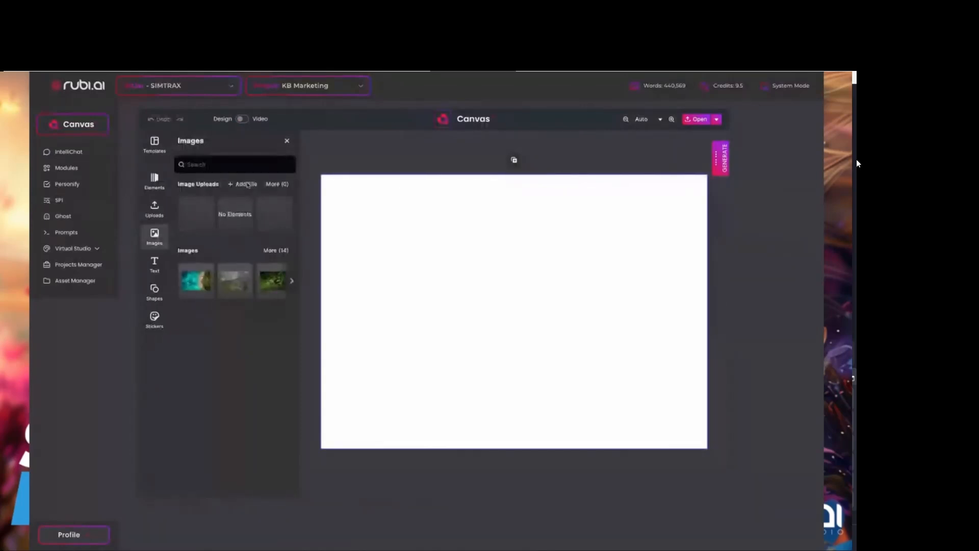
pyautogui.click(715, 163)
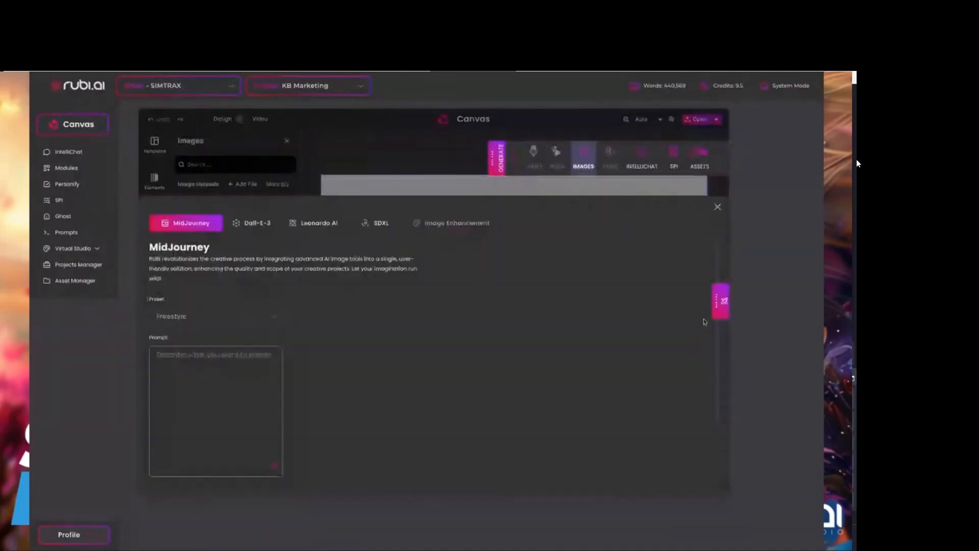